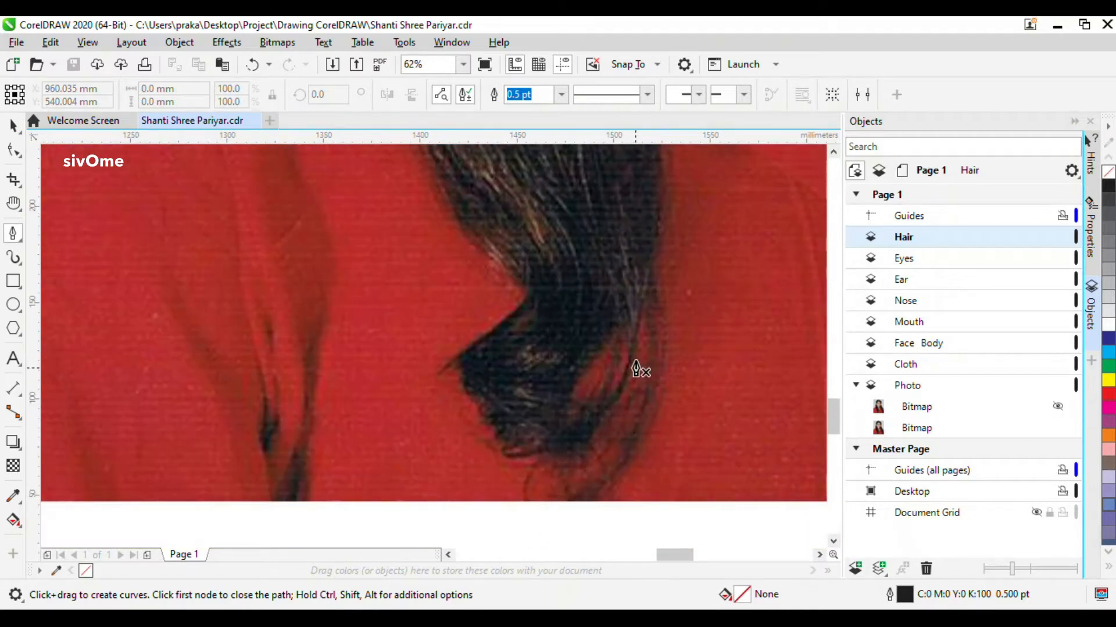
Trace the bottom of the long hair lock on the Hair layer with the Pen tool, around its pointed strand and up its inner edge.
left_click_drag(617, 400, 576, 440)
mouse_move(517, 458)
left_mouse_down()
mouse_move(503, 472)
mouse_move(497, 455)
left_mouse_up()
scroll(497, 420, "up", 1)
left_click_drag(483, 426, 447, 358)
left_click(418, 323)
left_click_drag(376, 322, 388, 312)
left_click_drag(485, 241, 507, 216)
scroll(506, 232, "up", 3)
left_click_drag(542, 311, 531, 277)
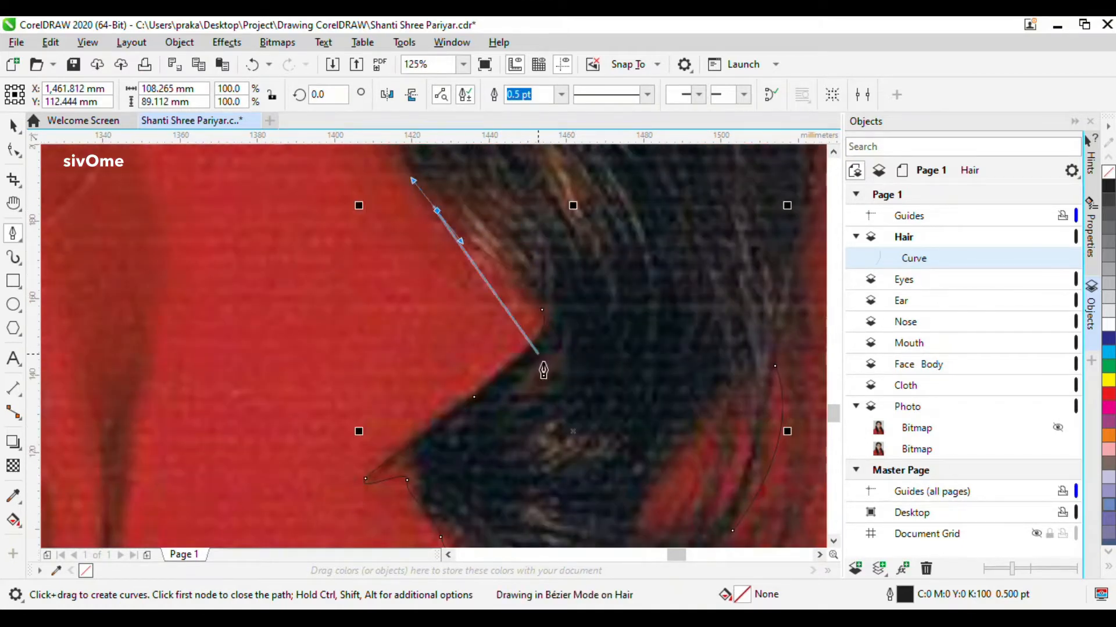
Continue the outline up the edge of the long hair lock over the red cloth to the shoulder.
scroll(448, 250, "down", 1)
scroll(494, 442, "down", 1)
scroll(536, 388, "up", 1)
scroll(537, 379, "down", 1)
left_click_drag(552, 443, 540, 421)
left_click_drag(515, 353, 510, 324)
scroll(508, 302, "up", 2)
left_click_drag(525, 273, 507, 203)
scroll(528, 280, "down", 1)
scroll(529, 287, "up", 1)
Outline the lowest thin stray strand above the shoulder, out to its tip at the cloth and back toward the hair.
left_click_drag(475, 436, 443, 469)
left_click_drag(400, 500, 482, 420)
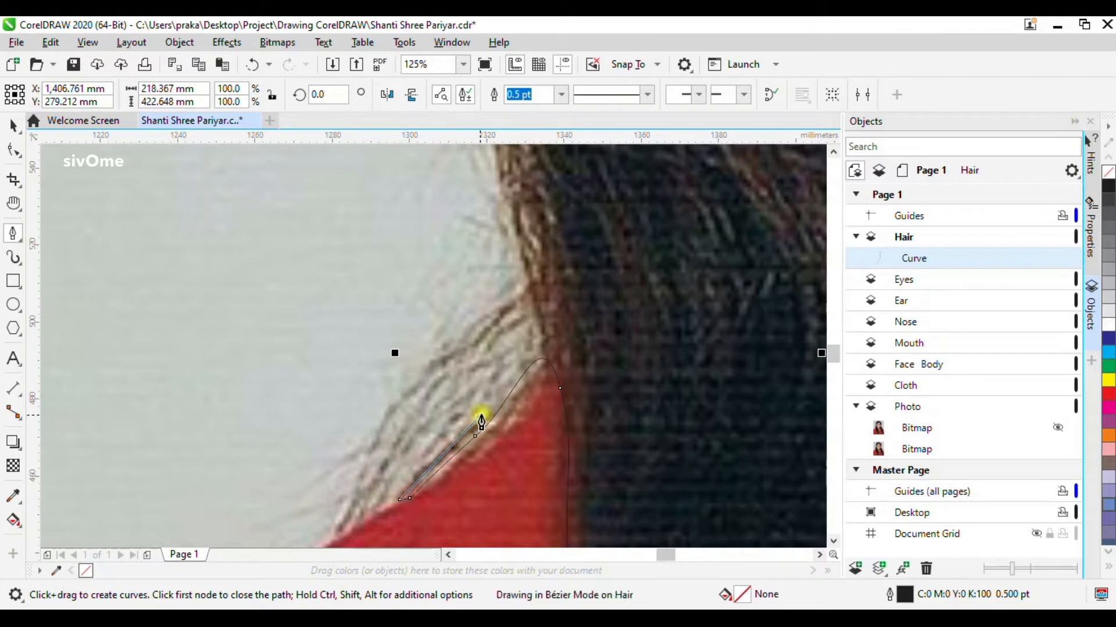
scroll(482, 400, "up", 2)
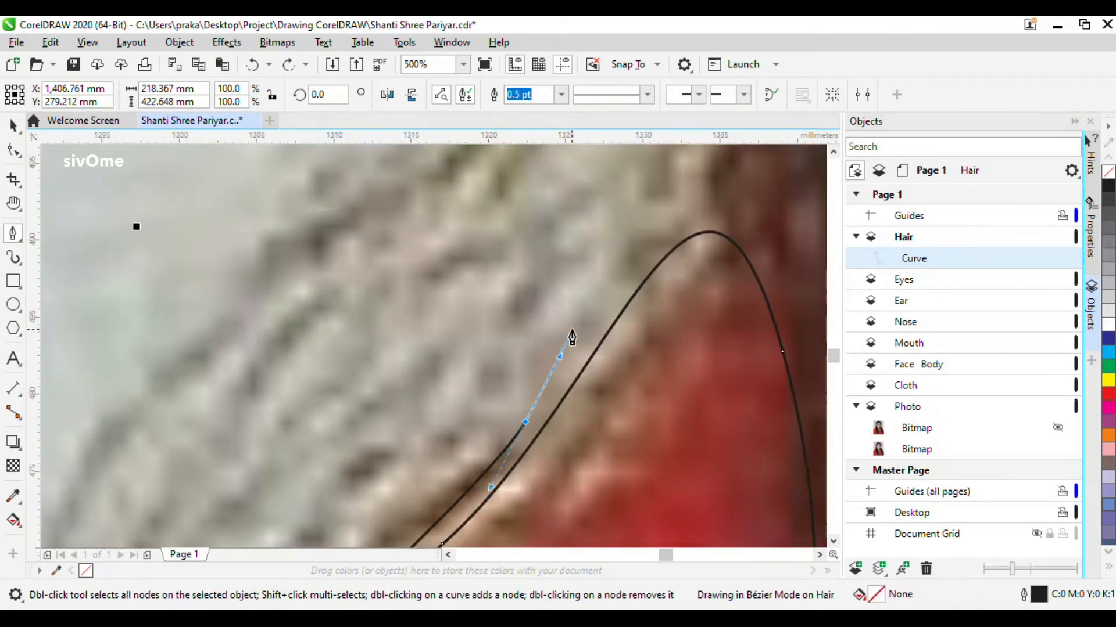
scroll(574, 332, "down", 1)
Outline a second thin stray strand above the first, from the hair edge to the shoulder line and back.
left_click(396, 488)
scroll(396, 488, "down", 3)
scroll(372, 523, "up", 3)
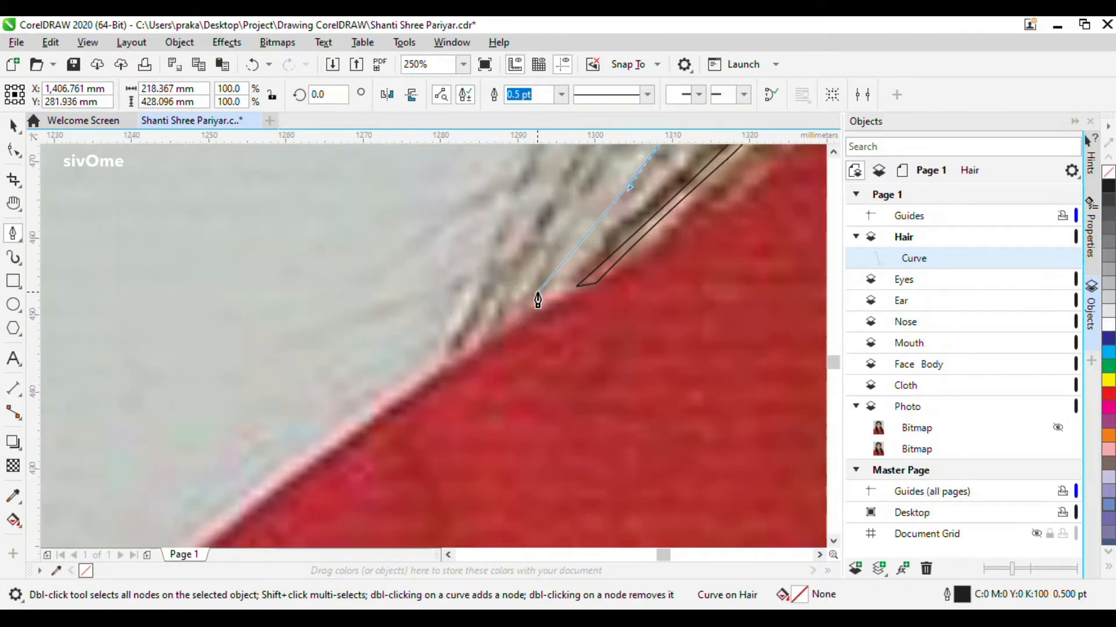
scroll(538, 302, "up", 1)
left_click(537, 319)
left_click(600, 212)
scroll(607, 210, "down", 1)
left_click(650, 162)
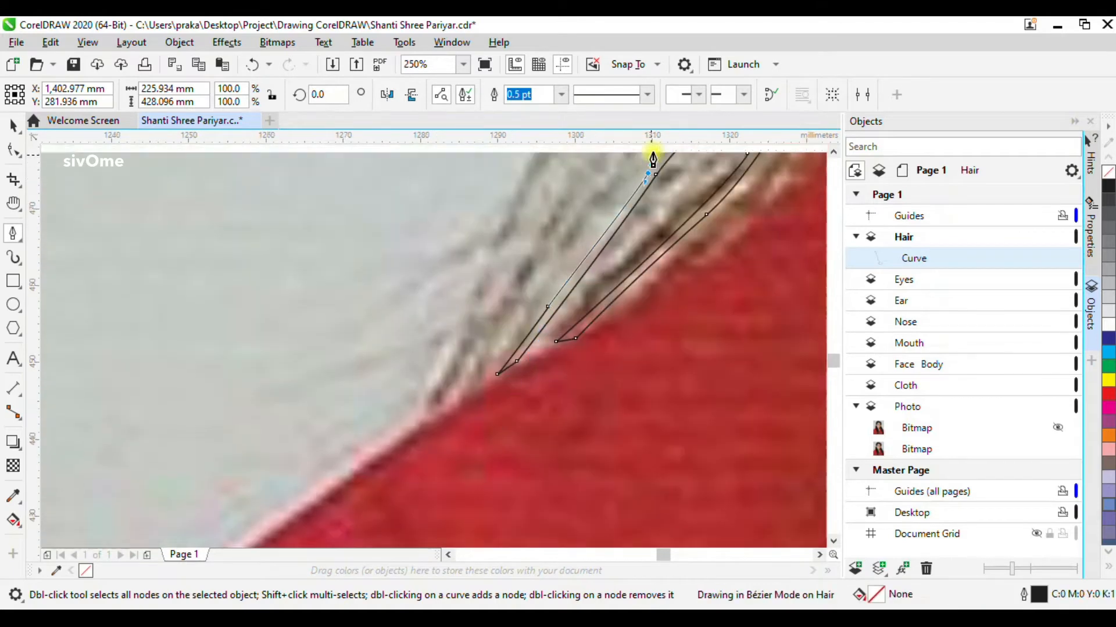
scroll(653, 156, "down", 2)
scroll(546, 282, "up", 2)
left_click_drag(671, 333, 651, 300)
Trace the lower edge of the third stray strand from the hair down to its tip on the shoulder line.
left_click_drag(645, 284, 721, 218)
scroll(720, 219, "down", 1)
scroll(471, 434, "up", 2)
left_click(695, 528)
scroll(695, 527, "down", 2)
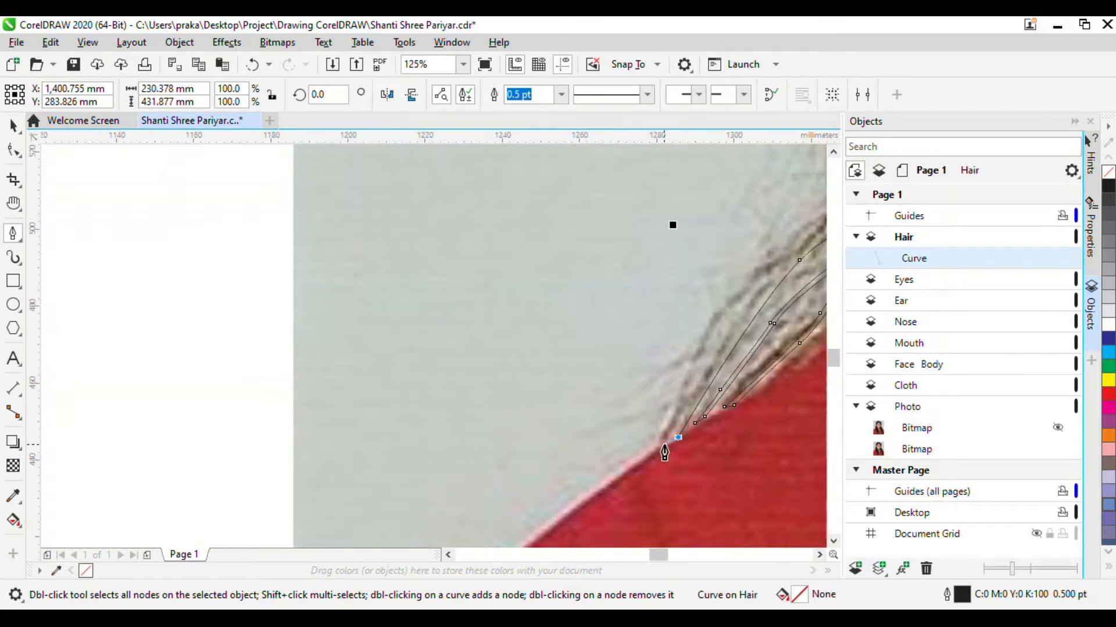
Trace the upper edge of the third stray strand back up to the main hair edge.
left_click(666, 454)
scroll(757, 342, "up", 1)
left_click_drag(778, 265, 741, 174)
scroll(562, 391, "down", 1)
scroll(682, 256, "up", 1)
left_click_drag(697, 268, 720, 262)
left_click(745, 262)
Trace the outer hair edge upward from the shoulder strands toward the ear.
left_click_drag(734, 323, 738, 467)
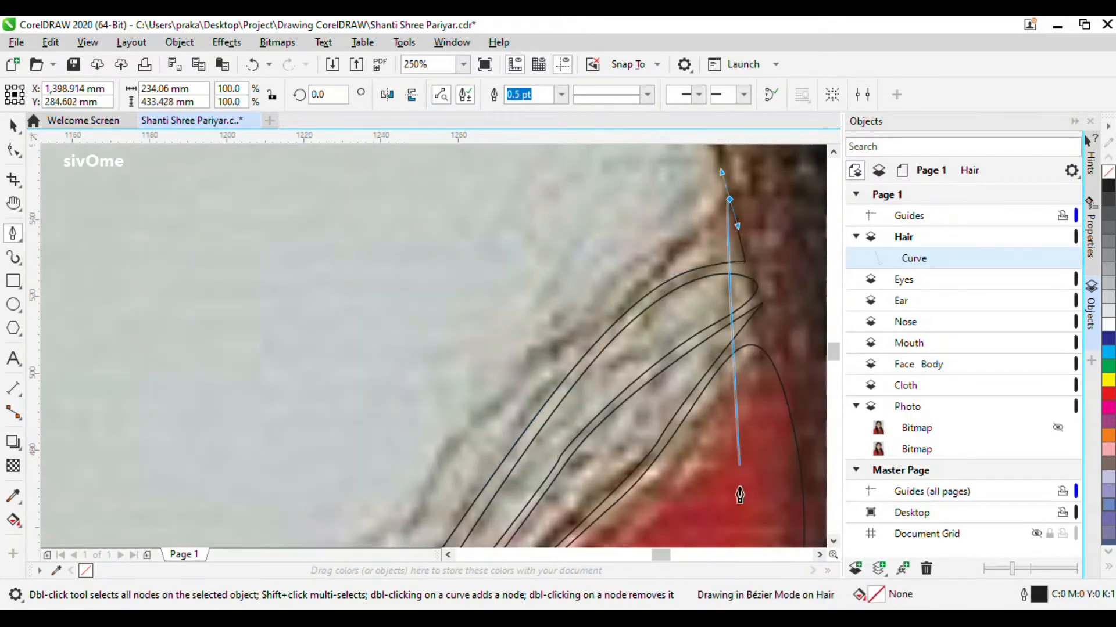
scroll(733, 467, "down", 2)
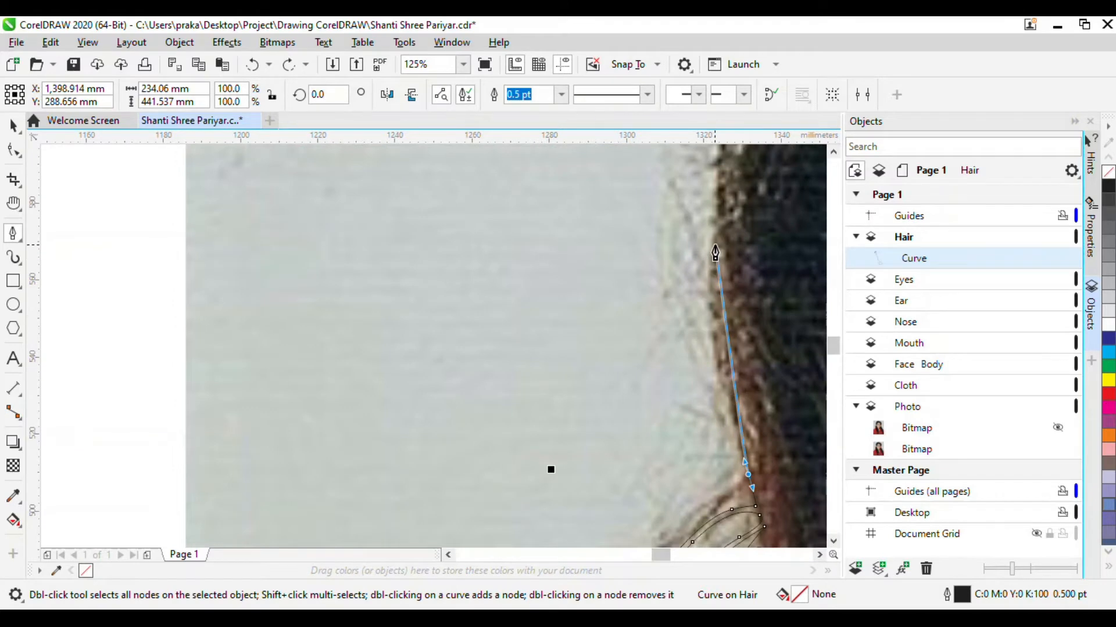
left_click_drag(714, 238, 715, 176)
scroll(598, 399, "down", 1)
scroll(677, 189, "up", 1)
left_click_drag(681, 212, 686, 167)
scroll(614, 449, "down", 1)
scroll(638, 318, "up", 1)
Outline a thin curved flyaway strand arching out from the hair edge below the ear, undoing and redrawing its return curve.
key("ctrl+z")
scroll(653, 236, "down", 1)
scroll(627, 338, "up", 1)
left_click_drag(534, 373, 644, 330)
scroll(604, 332, "up", 2)
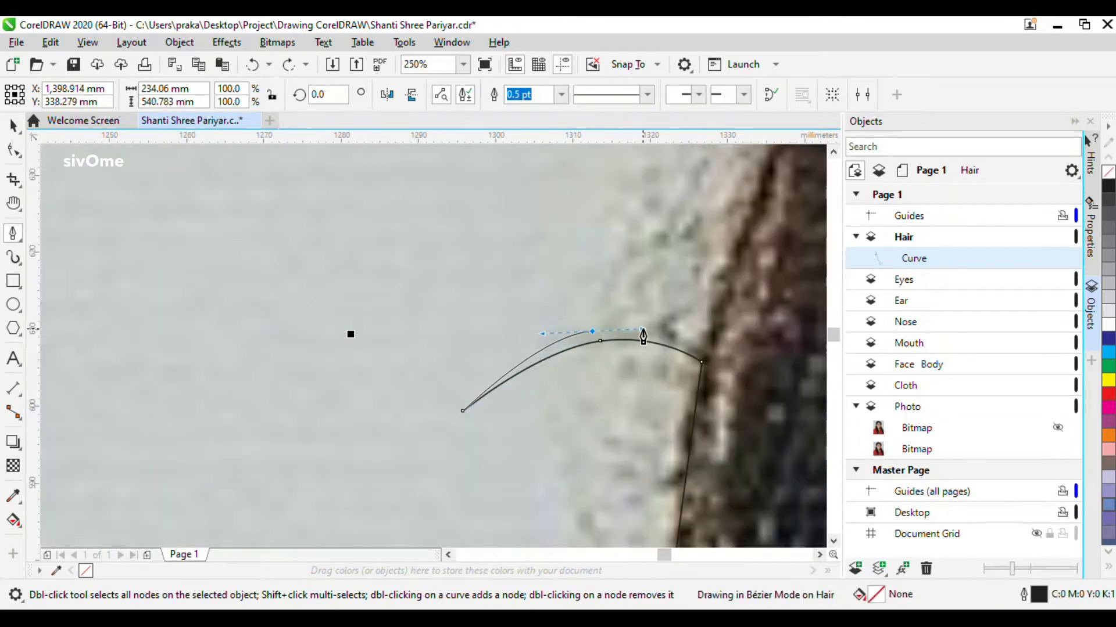
key("ctrl+z")
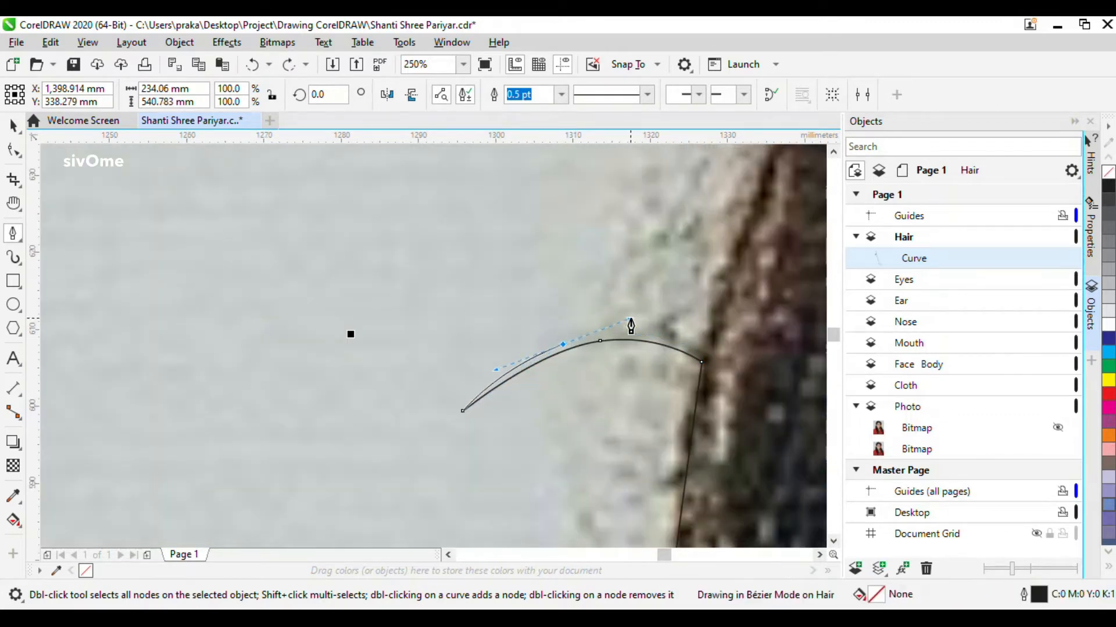
Trace the hair edge above the curved flyaway strand and add a straight pointed strand jutting out from it.
left_click_drag(726, 264, 737, 232)
scroll(682, 263, "down", 2)
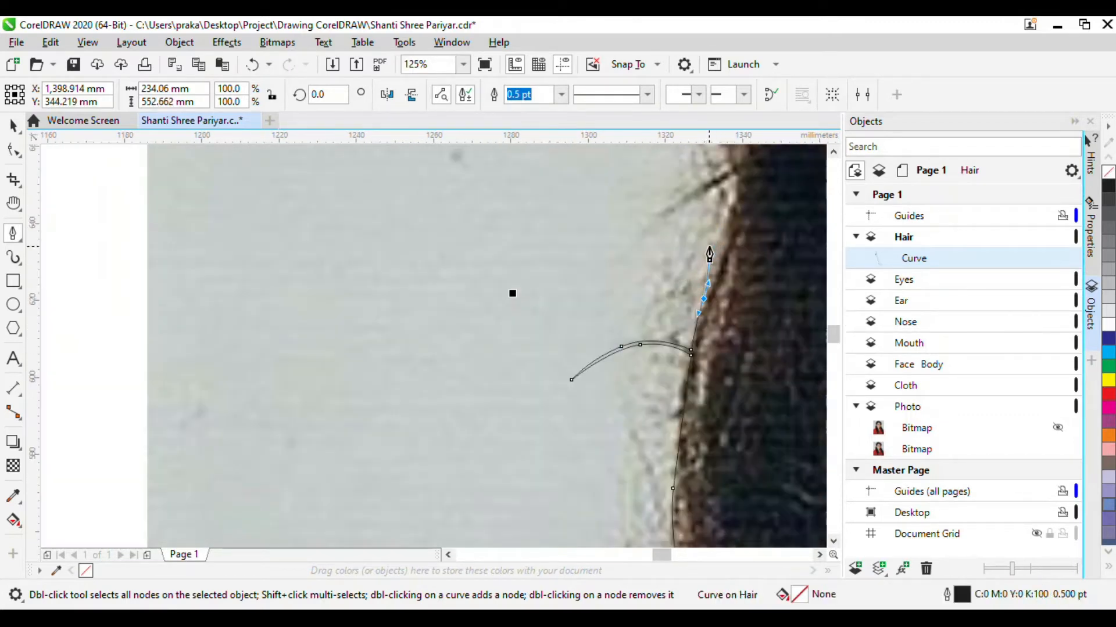
left_click(737, 172)
left_click(653, 257)
left_click(741, 157)
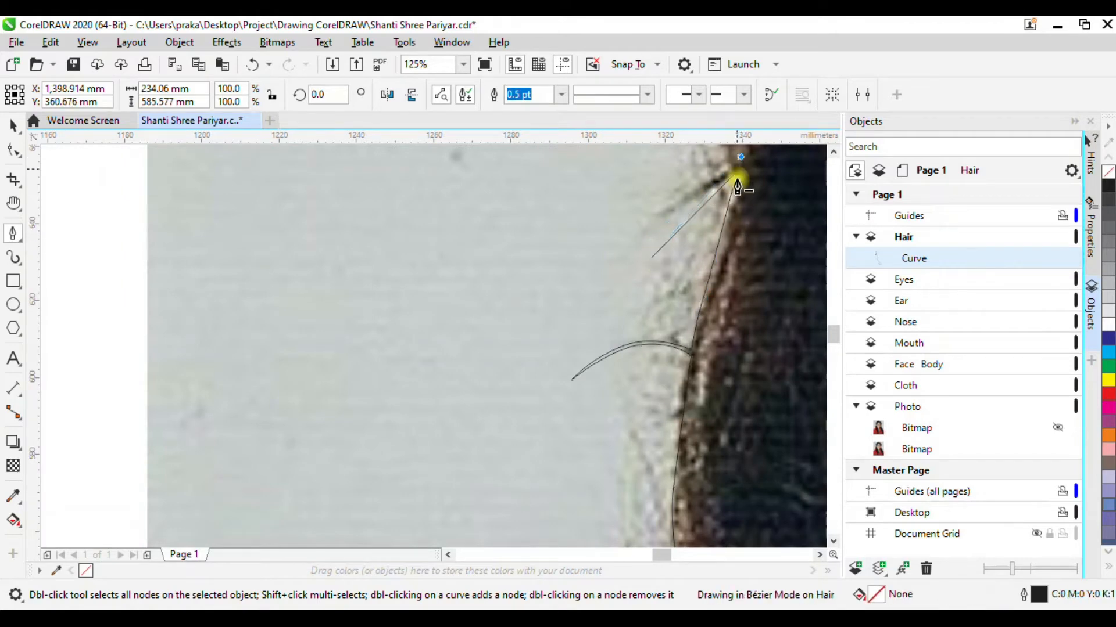
Outline a small crescent-shaped strand on the hair edge just above the straight pointed strand.
scroll(663, 471, "down", 1)
scroll(690, 302, "up", 1)
left_click(720, 248)
left_click_drag(690, 280, 691, 207)
left_click(700, 324)
scroll(686, 279, "up", 2)
scroll(594, 355, "down", 1)
left_click(726, 233)
scroll(686, 336, "down", 1)
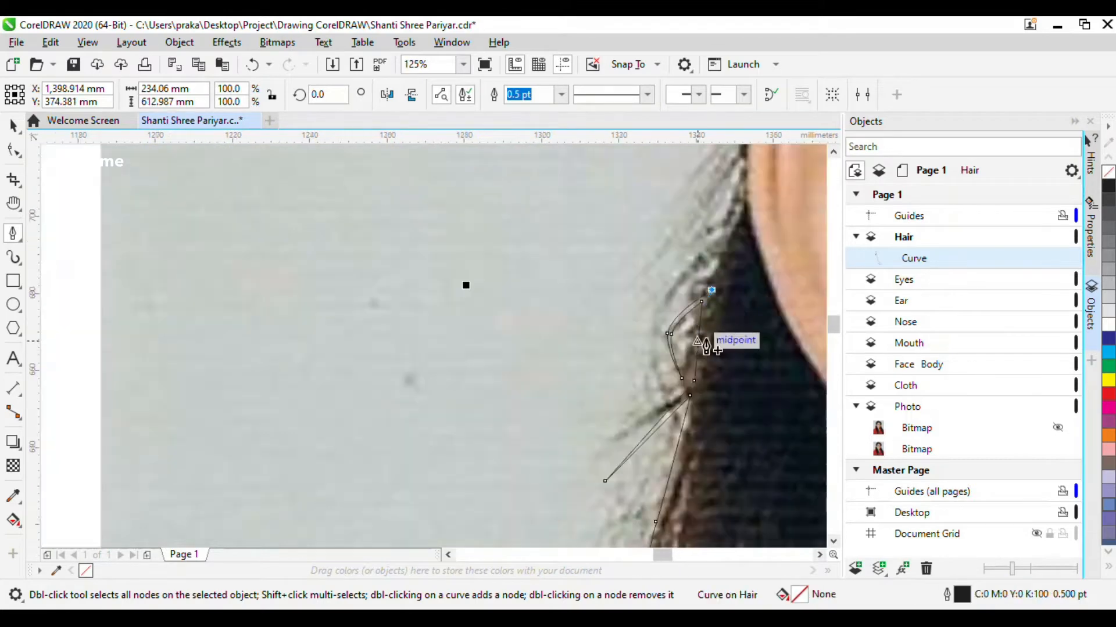
Outline a larger crescent-shaped strand around the small one, returning to the hair edge near the earlobe.
scroll(704, 218, "up", 1)
left_click(731, 273)
left_click_drag(631, 369, 616, 396)
scroll(616, 402, "down", 1)
left_click(603, 419)
left_click(610, 453)
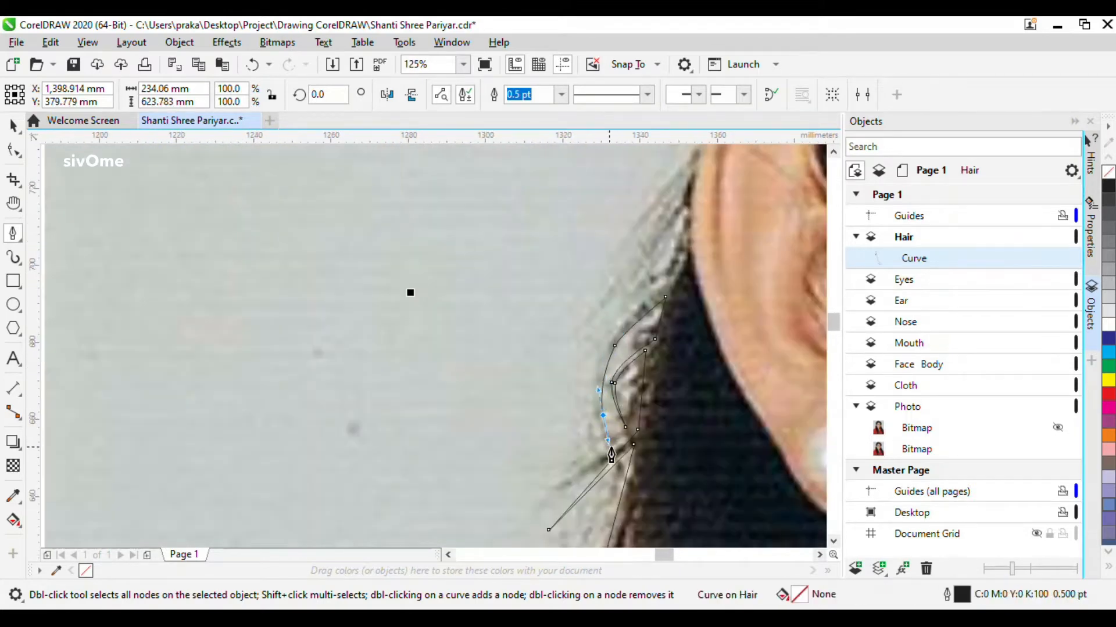
scroll(610, 453, "up", 1)
left_click_drag(622, 274, 639, 207)
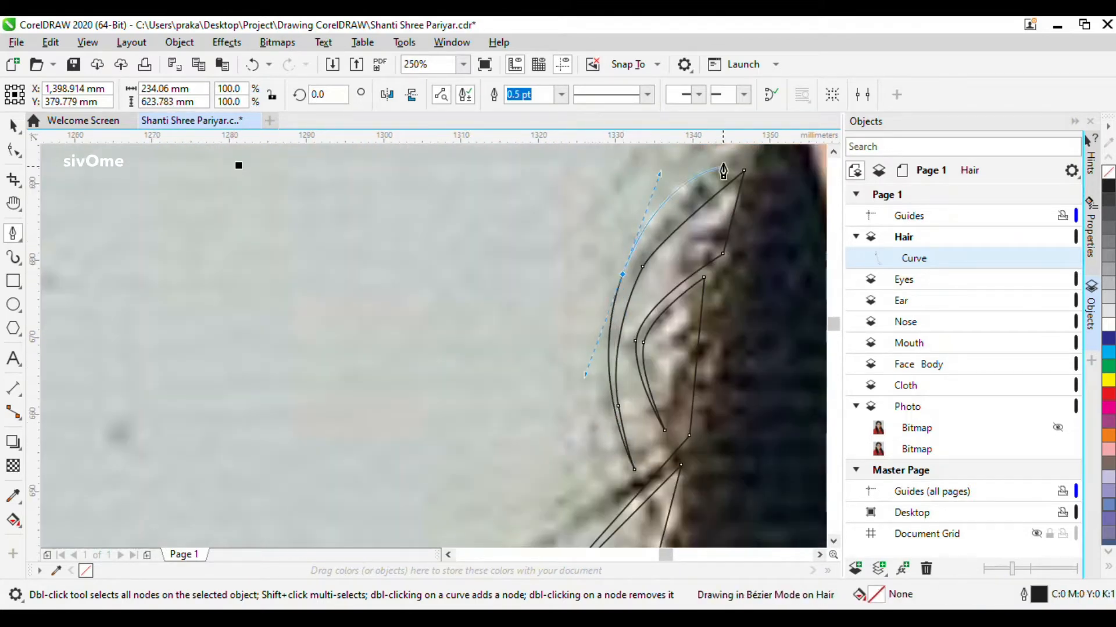
left_click(758, 150)
Outline the thin pointed strands fanning out from the hair beside the lower part of the ear.
scroll(659, 459, "down", 2)
scroll(689, 326, "up", 1)
left_click(687, 407)
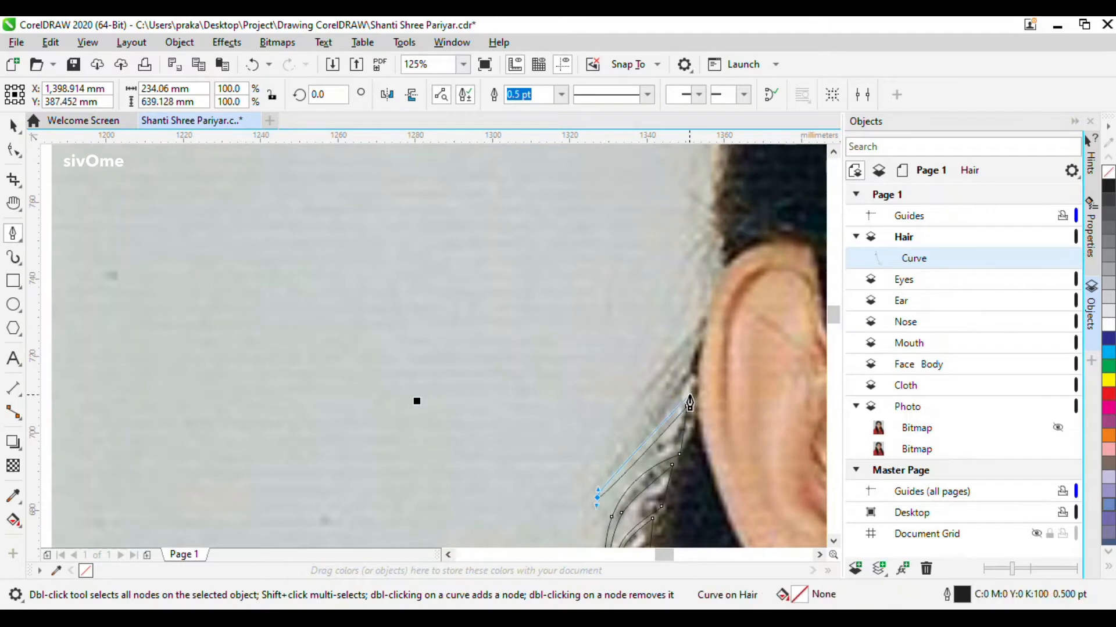
left_click(616, 459)
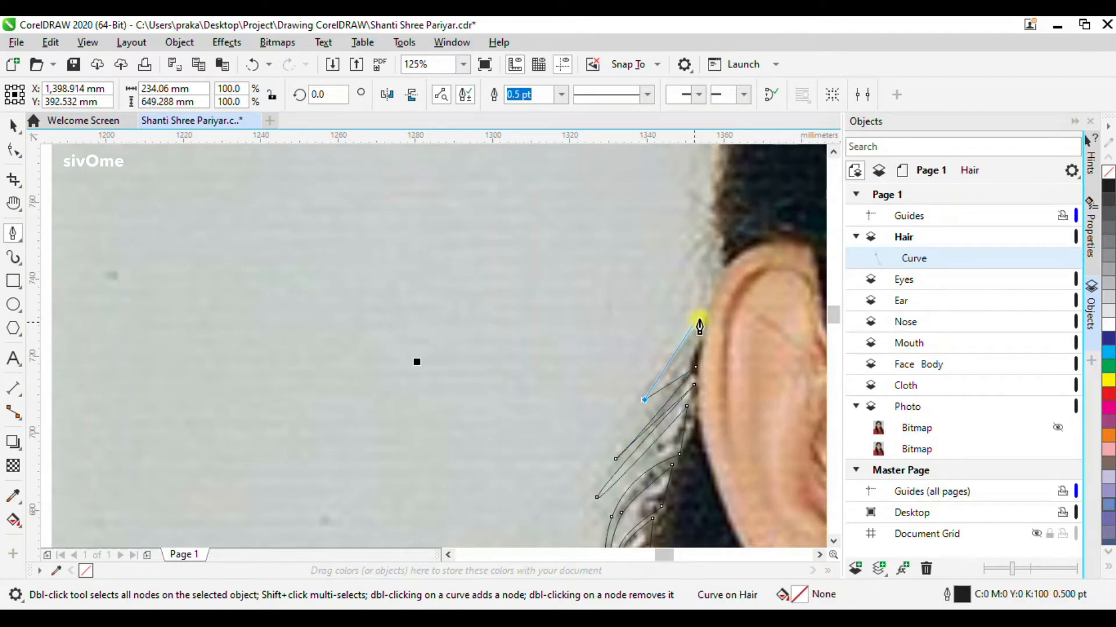
Trace the hair edge past the top of the ear and up the side of the head to the crown.
scroll(660, 308, "down", 4)
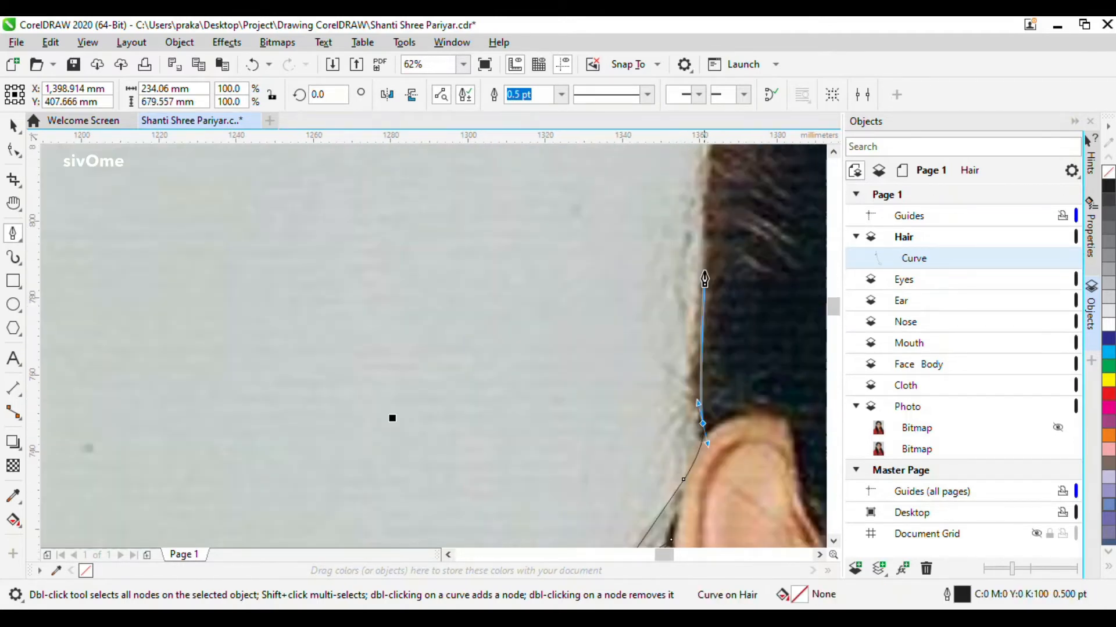
scroll(660, 308, "up", 2)
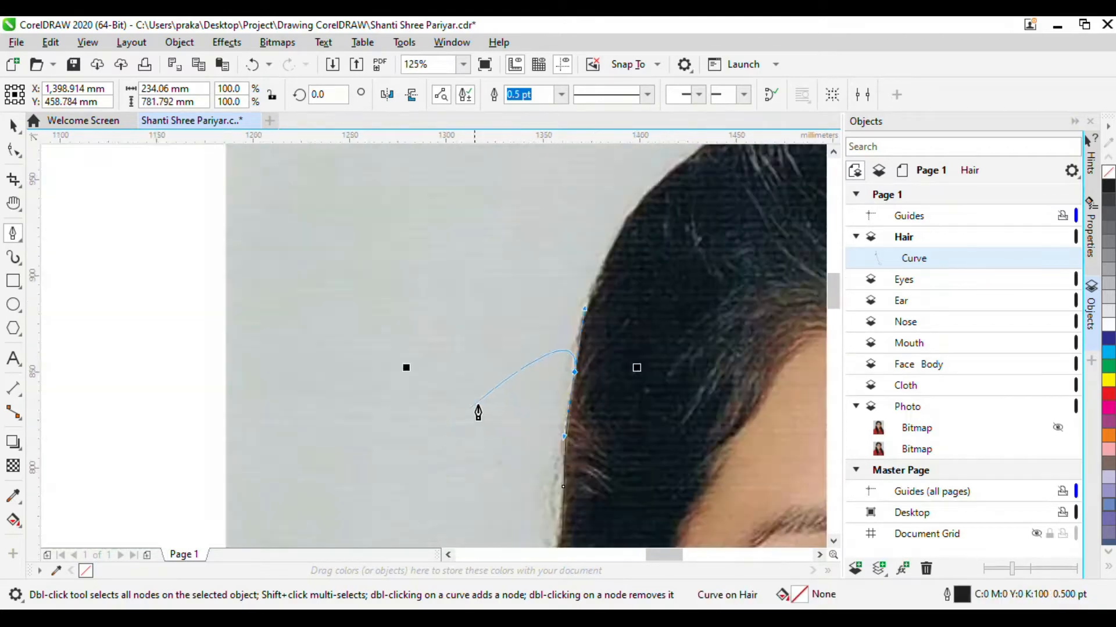
left_click_drag(629, 213, 676, 192)
scroll(570, 252, "down", 1)
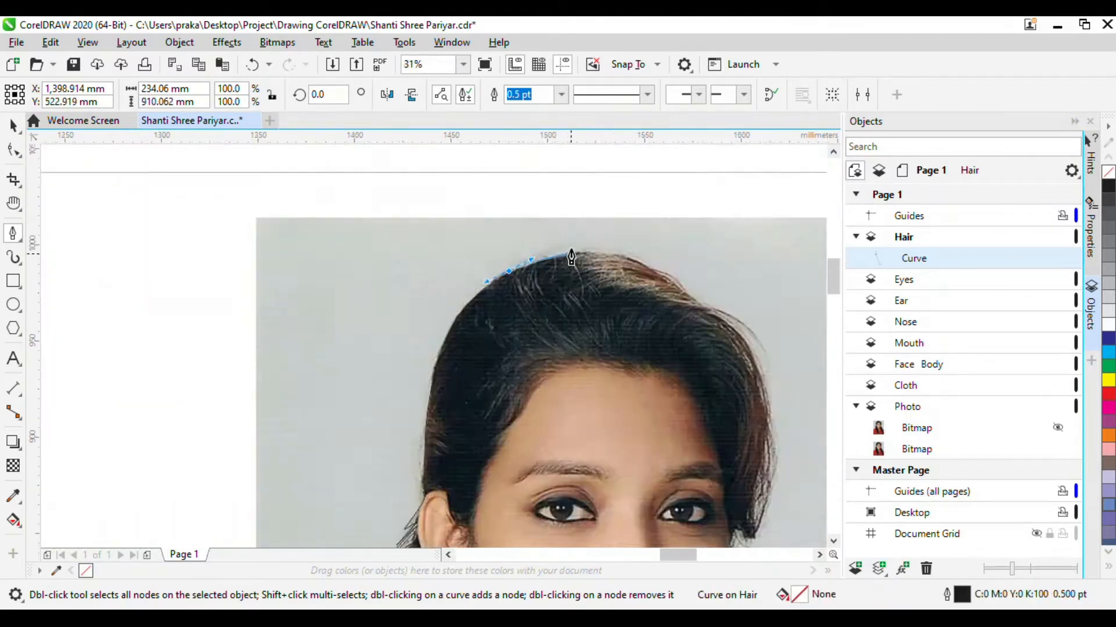
Continue the hair outline across the top of the head along the reddish highlighted section.
scroll(570, 252, "up", 2)
left_click_drag(586, 248, 650, 237)
left_click_drag(778, 264, 801, 275)
scroll(698, 256, "down", 2)
scroll(782, 265, "up", 2)
left_click_drag(639, 288, 674, 294)
left_click_drag(750, 337, 766, 352)
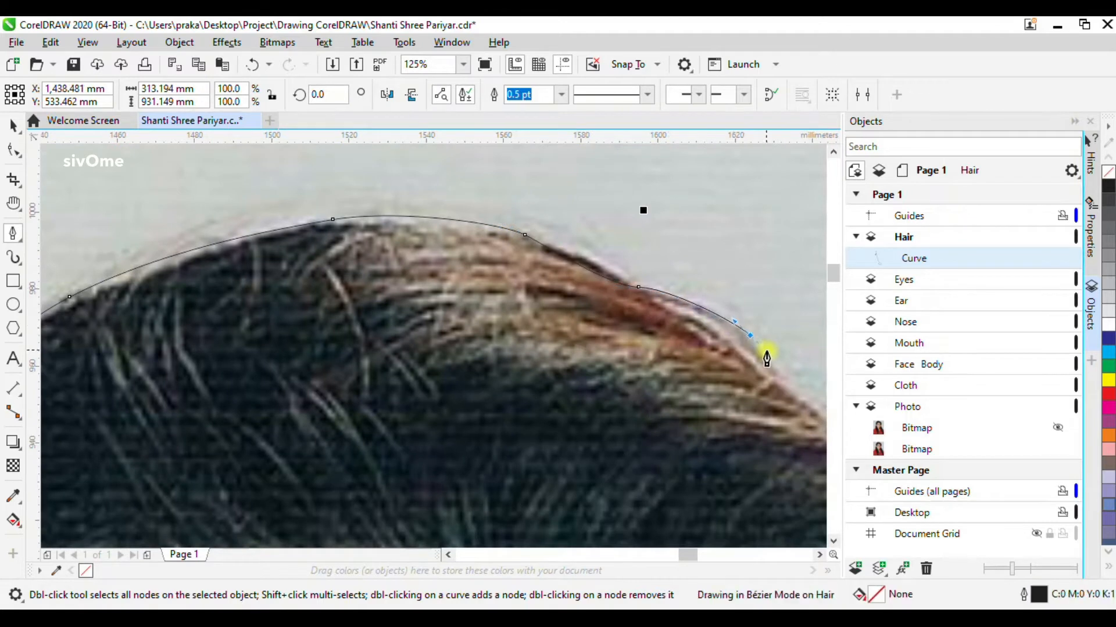
Trace past the dip after the highlighted section and outline a long thin strand beyond it, returning to the hair edge.
scroll(738, 348, "down", 2)
scroll(792, 367, "up", 2)
left_click_drag(686, 376, 754, 393)
left_click(797, 422)
scroll(483, 354, "down", 1)
scroll(801, 454, "up", 1)
left_click_drag(590, 442, 627, 511)
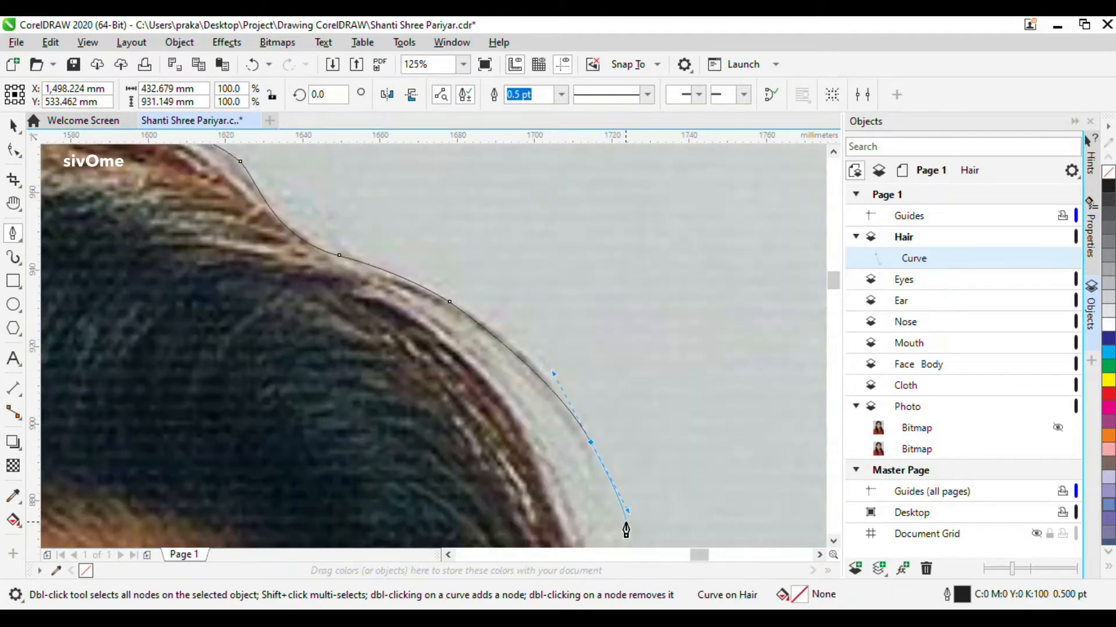
left_click_drag(443, 310, 407, 291)
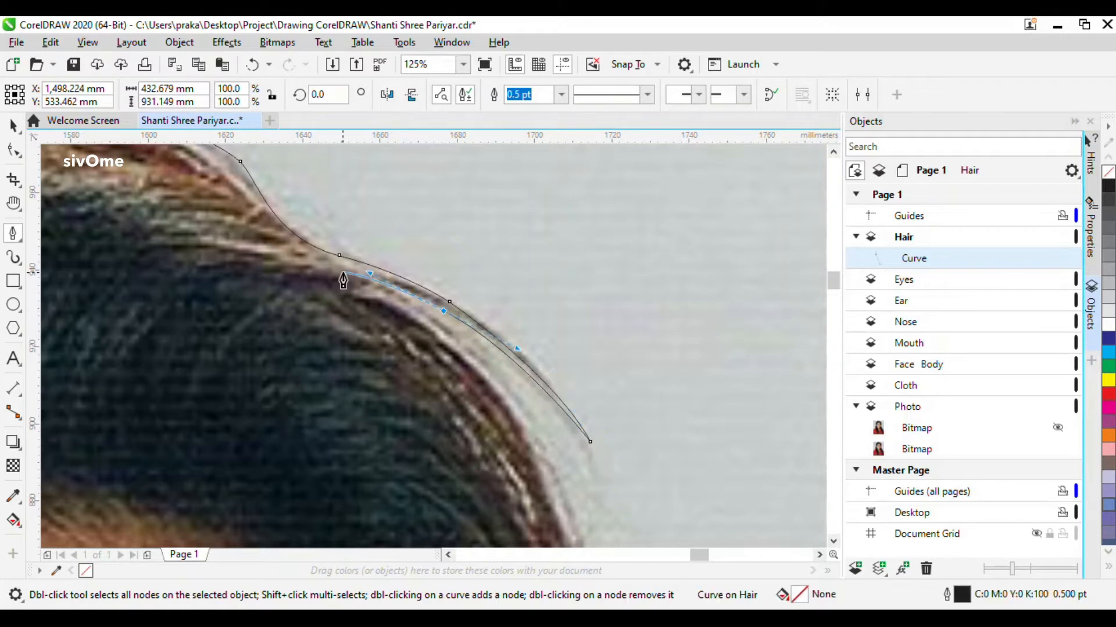
left_click(342, 271)
Trace the outer hair edge down the side opposite the ear to the level of the eye.
left_click_drag(490, 369, 503, 516)
scroll(492, 375, "down", 1)
scroll(555, 480, "up", 1)
scroll(511, 424, "down", 1)
scroll(543, 542, "up", 1)
scroll(453, 274, "down", 1)
scroll(497, 421, "up", 1)
scroll(509, 274, "down", 1)
scroll(488, 463, "up", 1)
left_click_drag(488, 467, 479, 487)
scroll(475, 253, "down", 1)
scroll(471, 366, "up", 2)
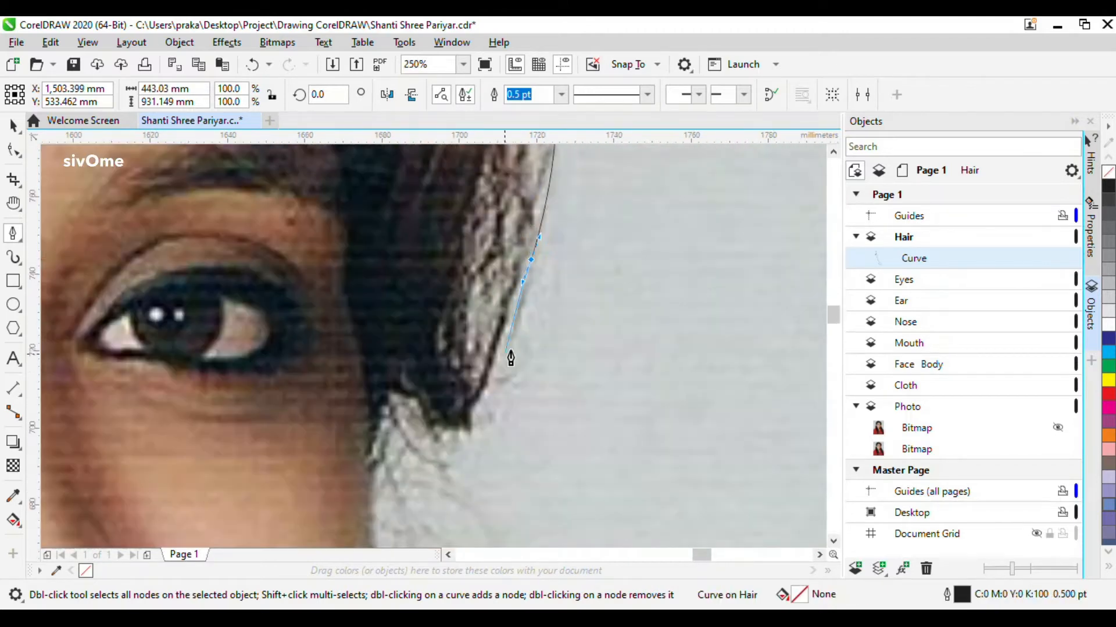
Trace the hair's lower tip beside the eye and outline a curved stray strand below it, redrawing the strand's return edge.
left_click(390, 398)
left_click_drag(420, 450, 451, 465)
left_click(476, 468)
scroll(407, 454, "up", 1)
left_click(428, 458)
left_click_drag(361, 357, 369, 421)
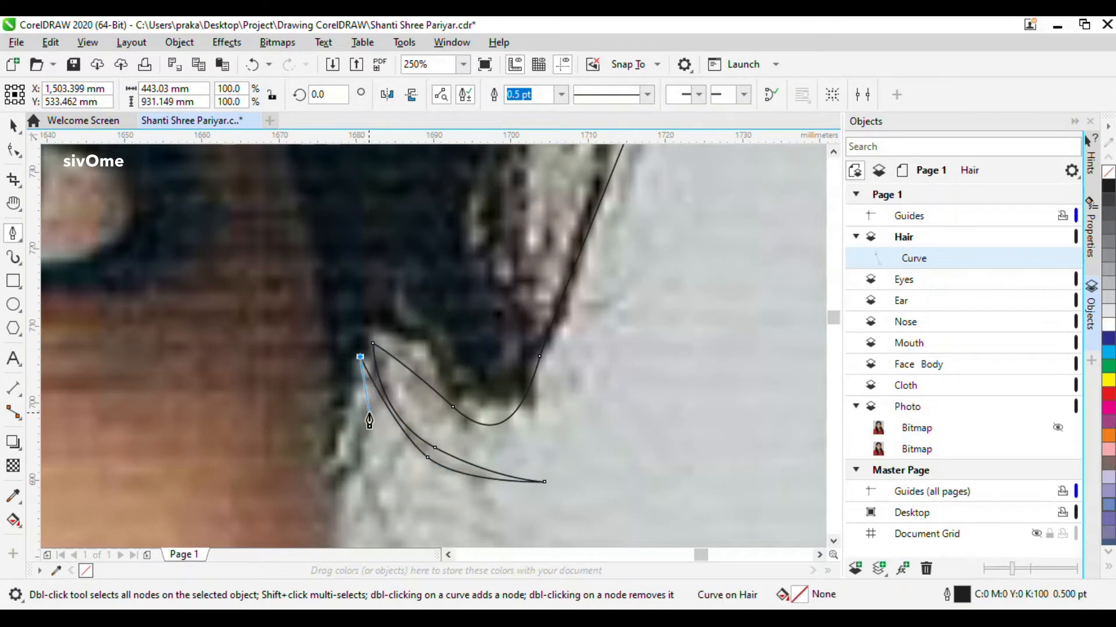
left_click(434, 447)
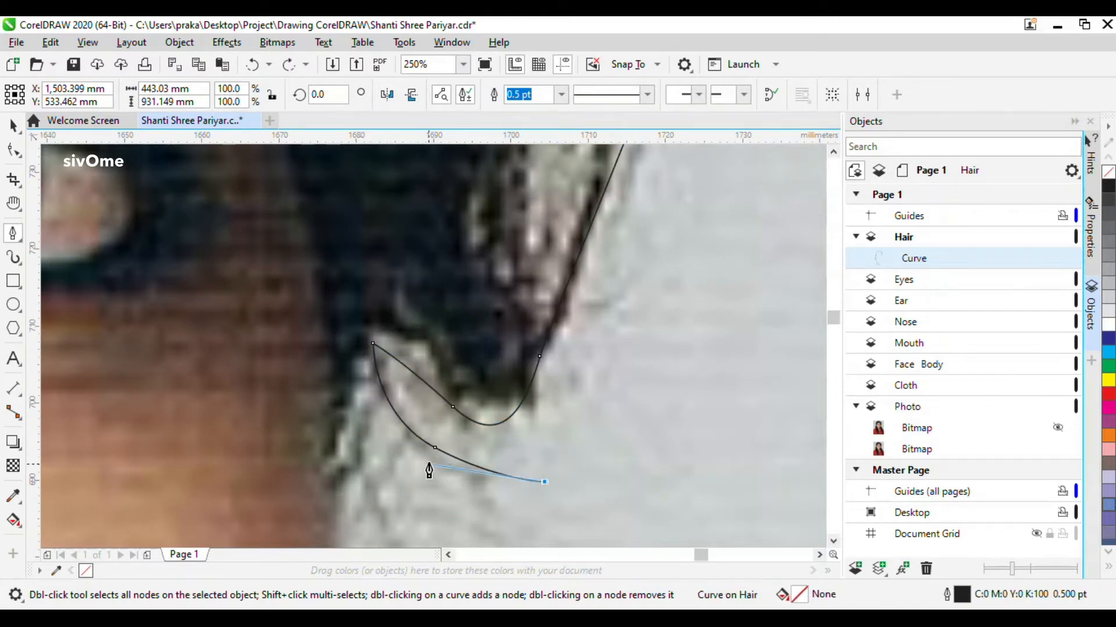
left_click_drag(427, 454, 350, 445)
left_click(351, 355)
Outline a second, shorter stray strand beneath the first one beside the cheek.
left_click(460, 493)
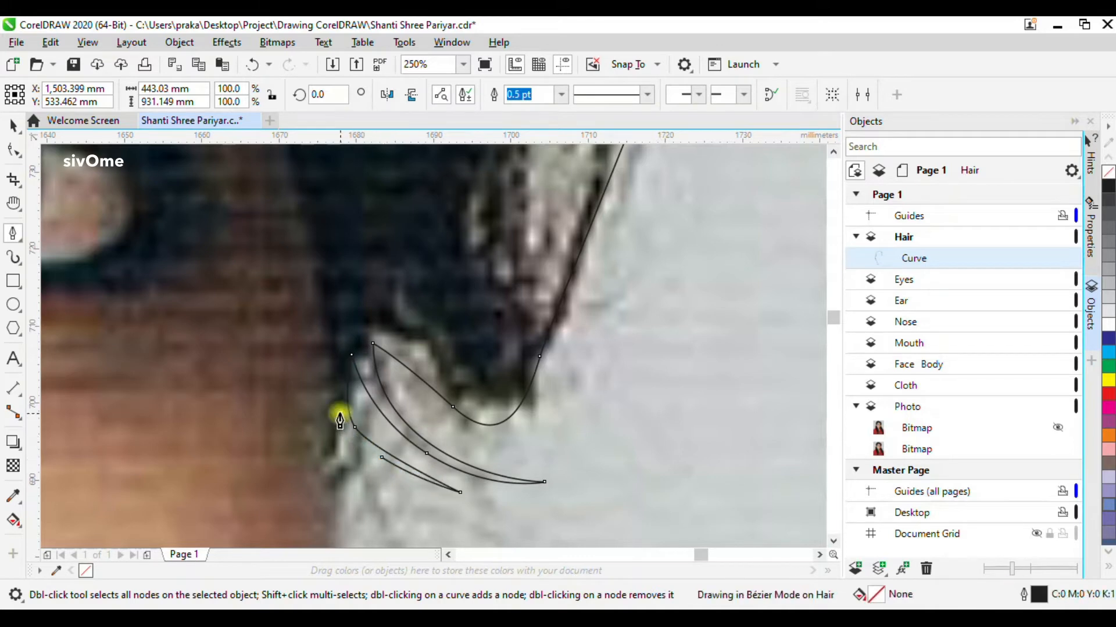
scroll(340, 421, "down", 2)
scroll(406, 406, "down", 2)
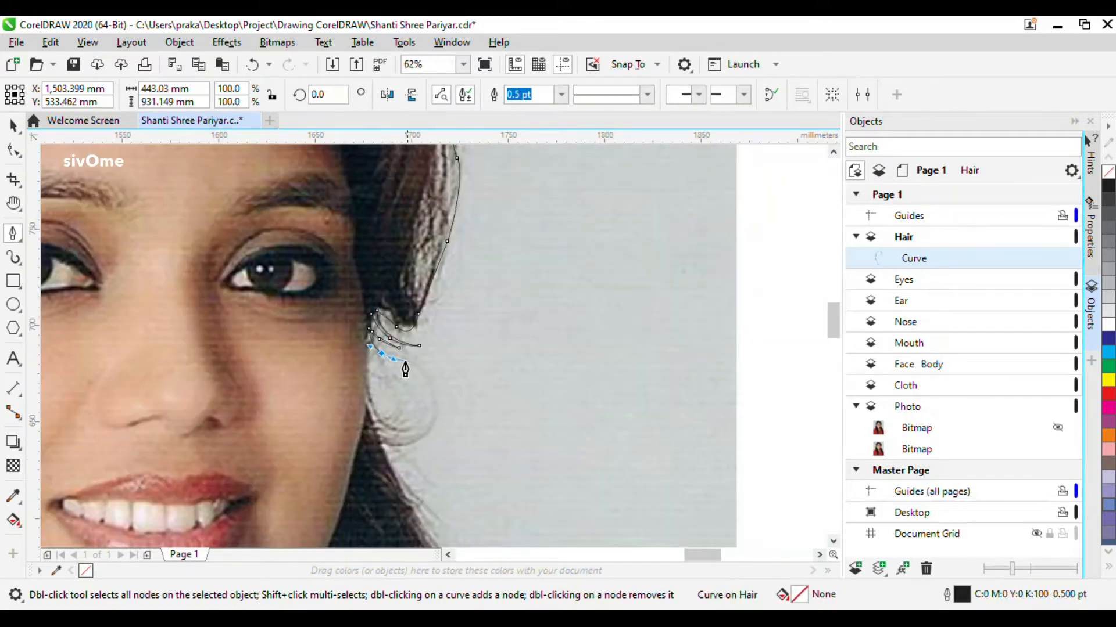
scroll(405, 370, "up", 2)
Trace down the cheek edge and around the inner edge of the small curl to its tip.
left_click_drag(347, 399, 353, 422)
left_click_drag(396, 491, 427, 507)
left_click_drag(459, 440, 494, 425)
left_click(409, 413)
scroll(440, 423, "up", 2)
scroll(386, 215, "down", 1)
Trace the outer edge of the small curl back to the hair beside the cheek.
left_click(453, 414)
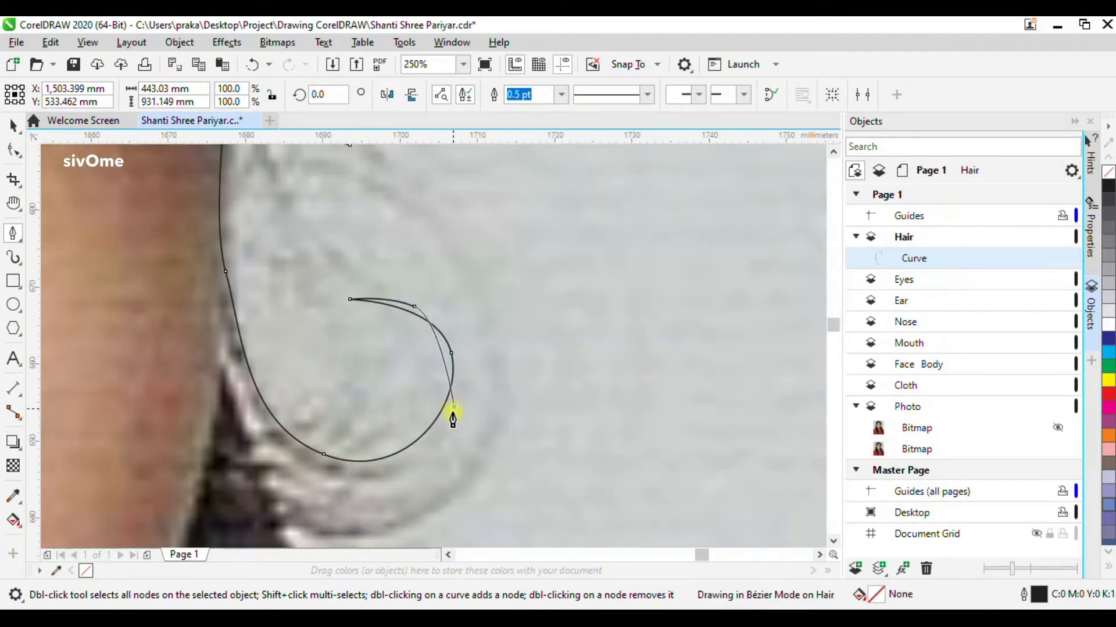
left_click_drag(328, 471, 282, 462)
left_click_drag(233, 372, 224, 341)
left_click(220, 292)
Outline a larger curl around the small one, up to its pointed tip and back to the dark hair beside the cheek.
left_click(239, 428)
left_click_drag(308, 498, 361, 509)
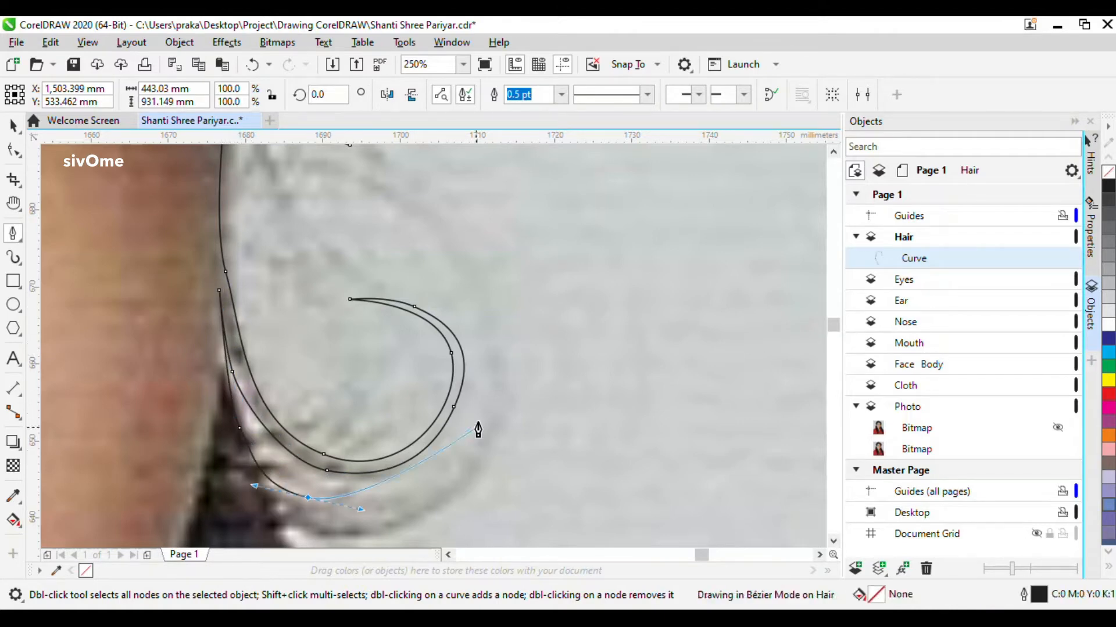
left_click_drag(374, 201, 308, 177)
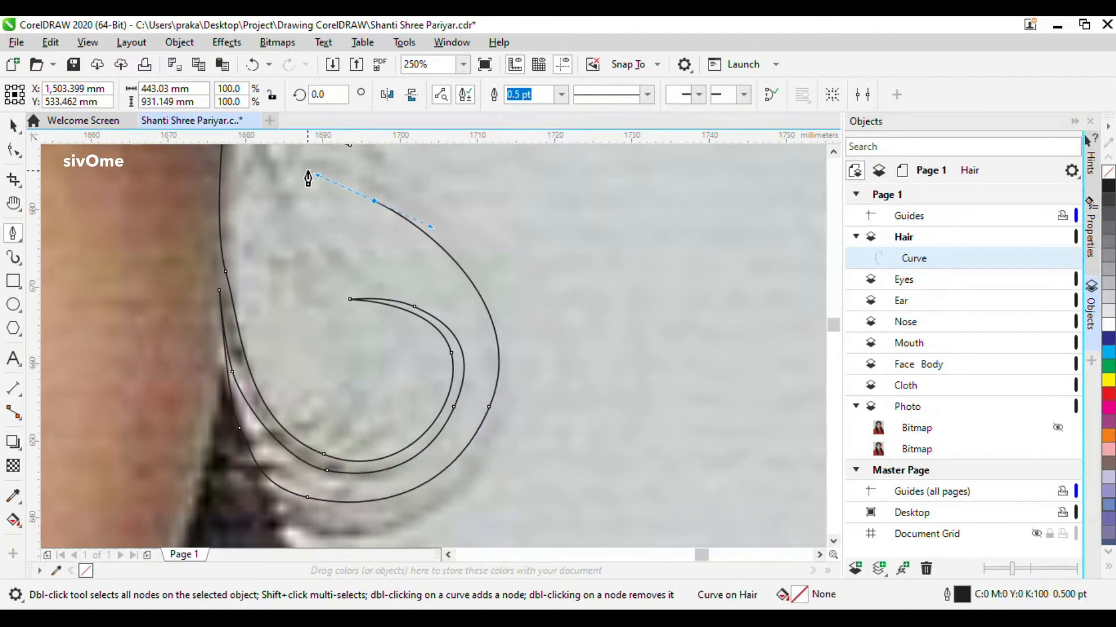
left_click(465, 254)
left_click_drag(491, 426, 460, 484)
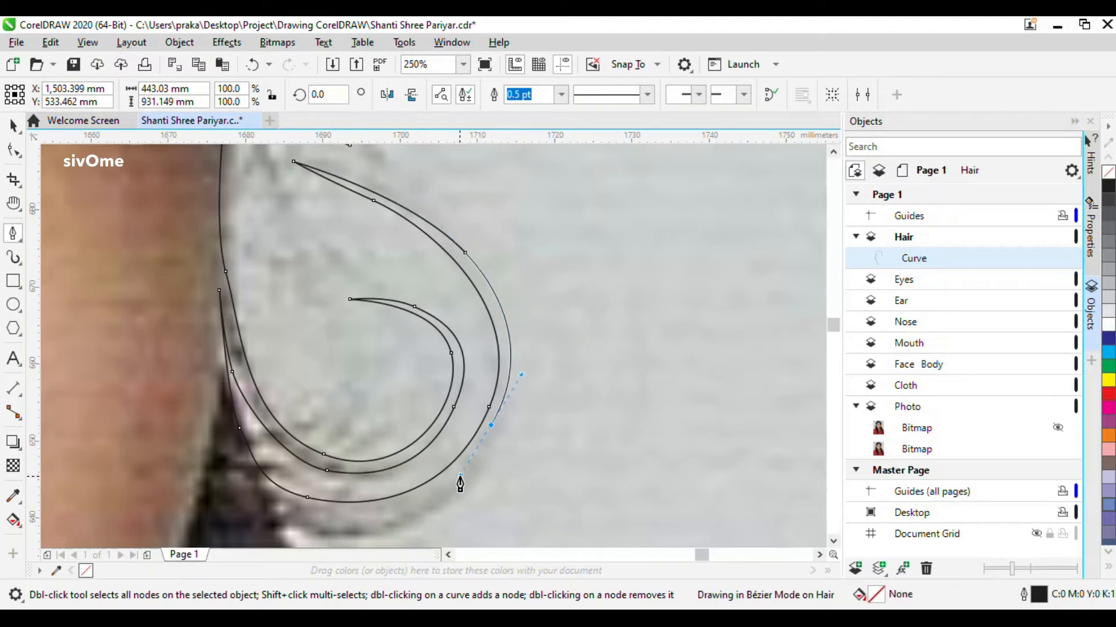
left_click_drag(240, 537, 237, 536)
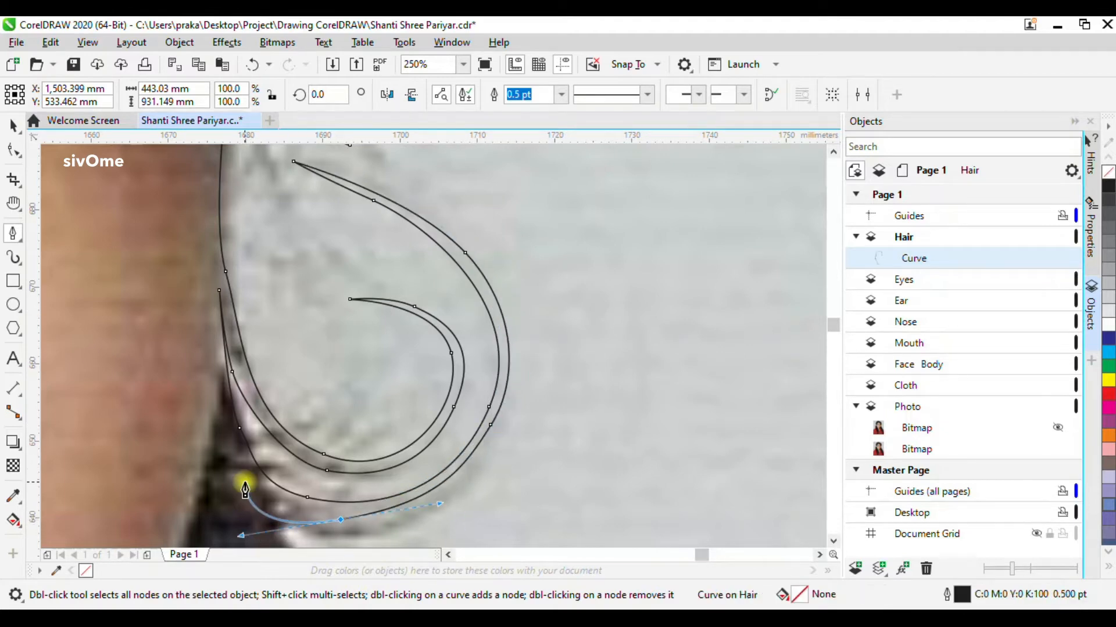
left_click(245, 482)
Outline thin straight stray strands running diagonally down from the hair edge beside the mouth.
scroll(338, 275, "down", 1)
left_click_drag(341, 462, 363, 487)
scroll(323, 294, "down", 2)
scroll(331, 374, "up", 2)
left_click_drag(450, 493, 284, 306)
left_click(363, 406)
left_click(435, 502)
left_click(275, 314)
scroll(291, 277, "down", 1)
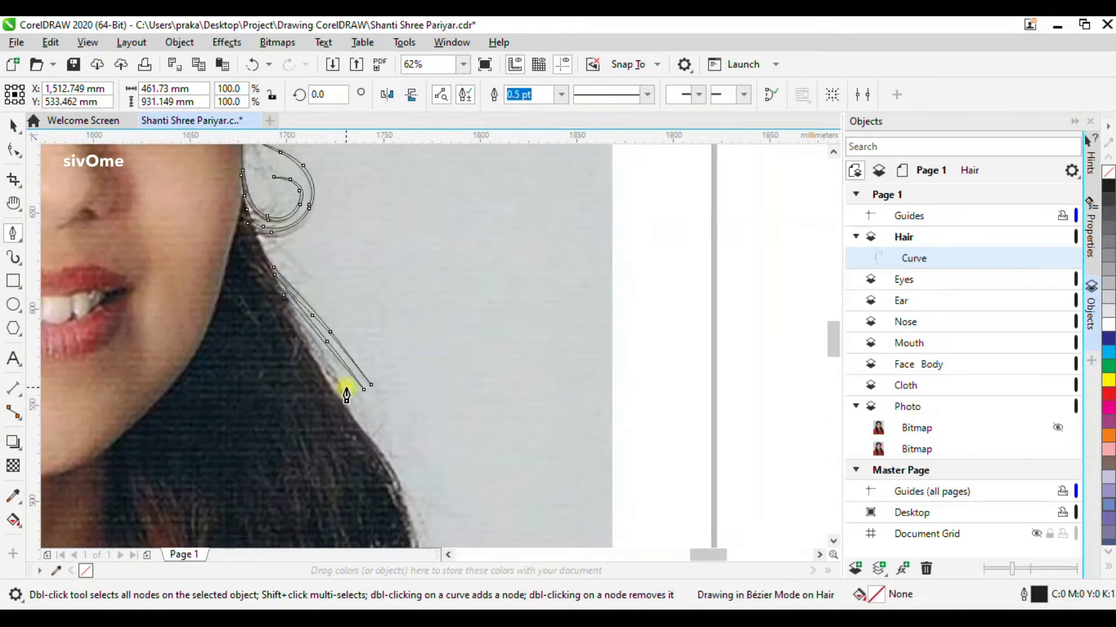
Trace the outer hair edge from the diagonal stray strands down past the shoulder to the upper sleeve.
left_click_drag(406, 486, 413, 509)
scroll(328, 227, "down", 1)
scroll(374, 385, "up", 1)
left_click_drag(374, 427, 373, 452)
scroll(323, 180, "down", 1)
scroll(374, 433, "up", 1)
left_click_drag(357, 307, 398, 361)
left_click_drag(417, 453, 407, 491)
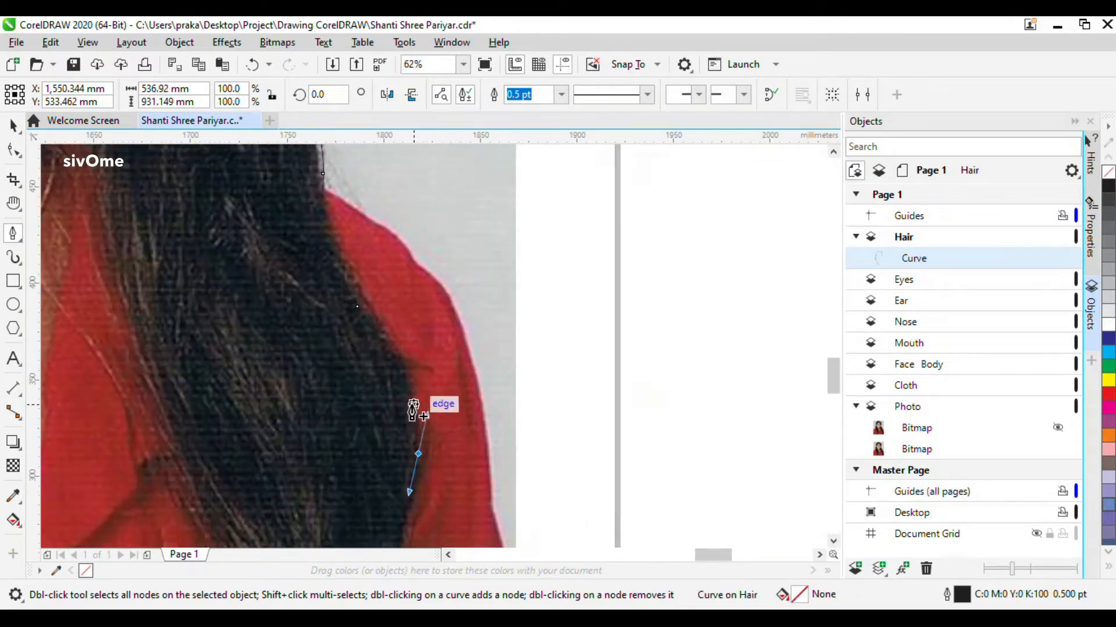
Trace the outer hair edge down the sleeve, around the protruding pointed lock and on toward the lower ends.
scroll(441, 268, "down", 1)
scroll(411, 448, "up", 1)
left_click_drag(440, 426, 497, 524)
scroll(523, 308, "down", 1)
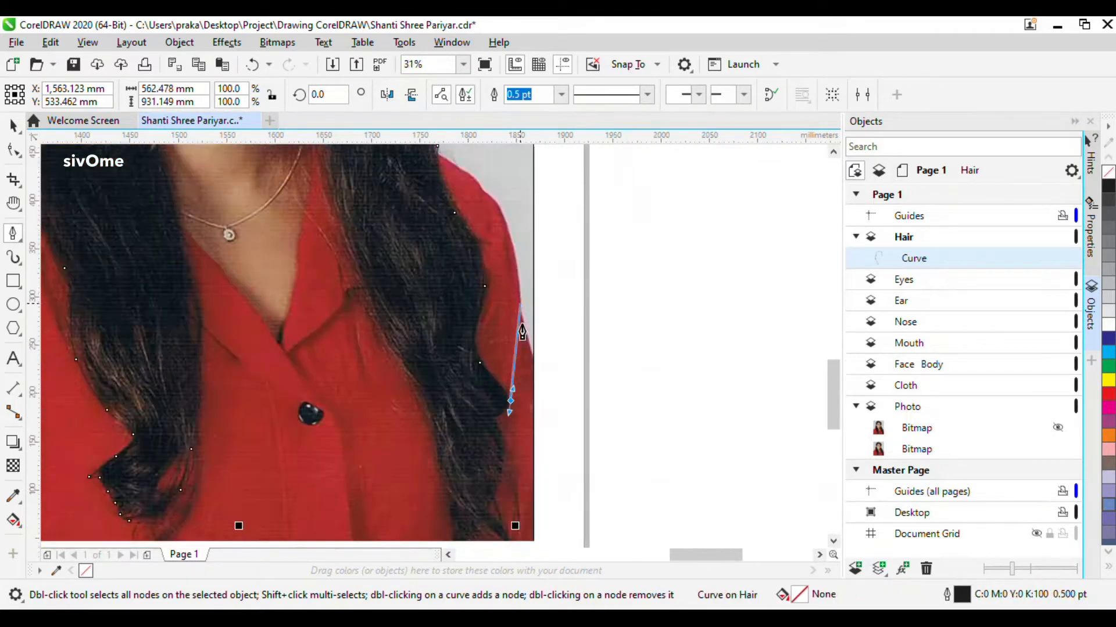
scroll(505, 420, "up", 1)
left_click(419, 340)
left_click_drag(493, 437, 508, 480)
scroll(433, 268, "down", 1)
scroll(468, 394, "up", 2)
scroll(475, 350, "down", 2)
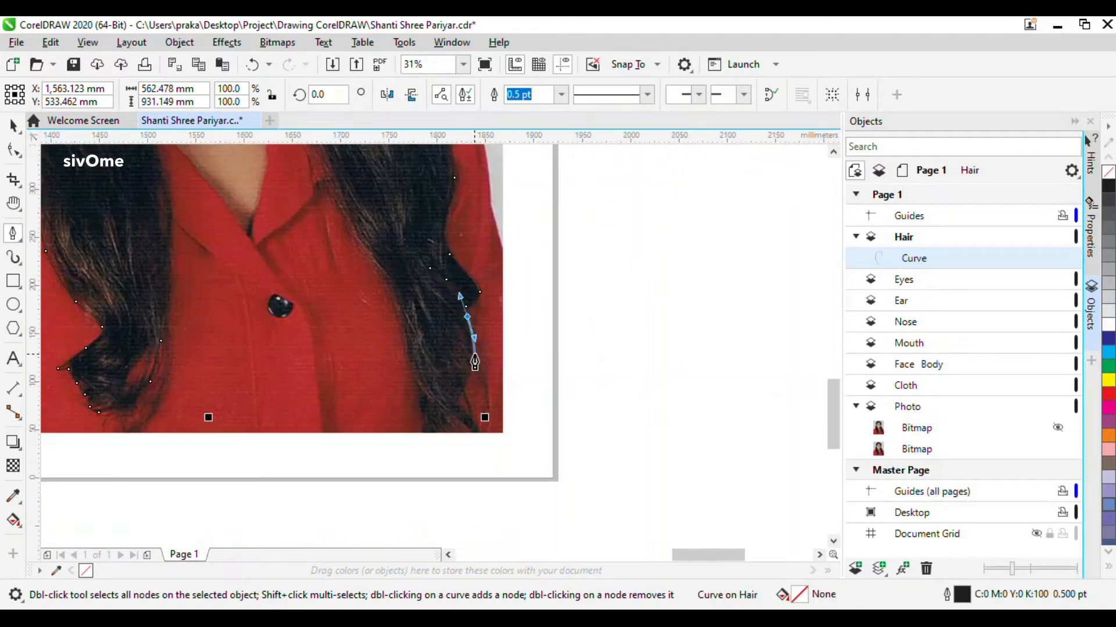
Outline the thin curved outer strand near the photo's bottom edge, down to its tip and back up to the hair.
scroll(488, 428, "up", 2)
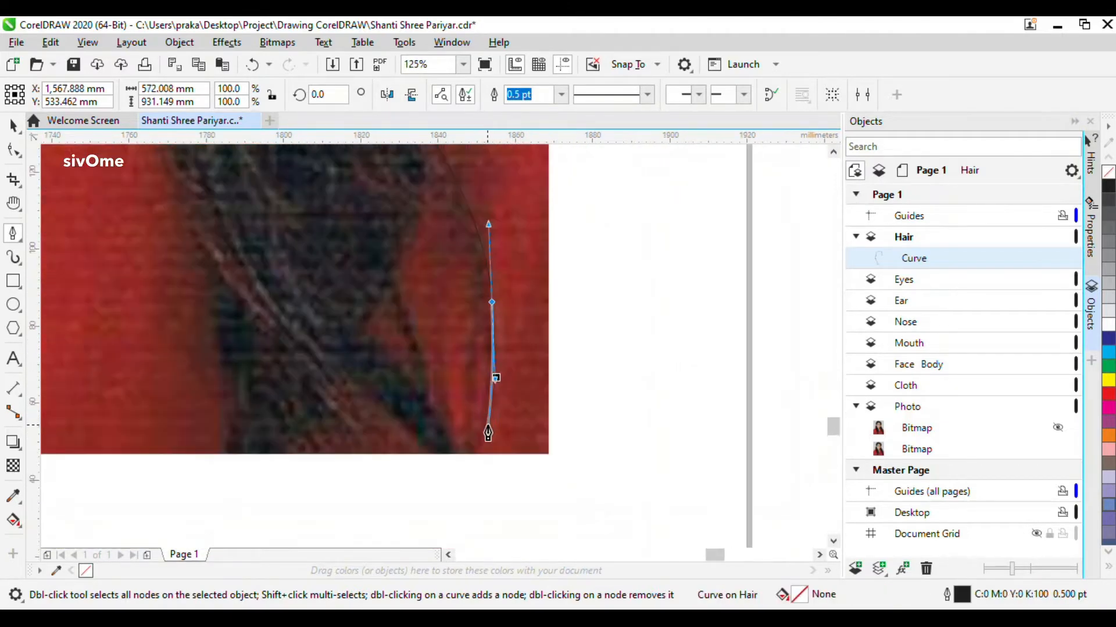
left_click_drag(467, 253, 417, 176)
left_click(412, 165)
Outline the narrow strands inside the curved outer strand, running down to the photo's bottom edge.
left_click_drag(408, 240, 401, 264)
left_click_drag(417, 324, 424, 343)
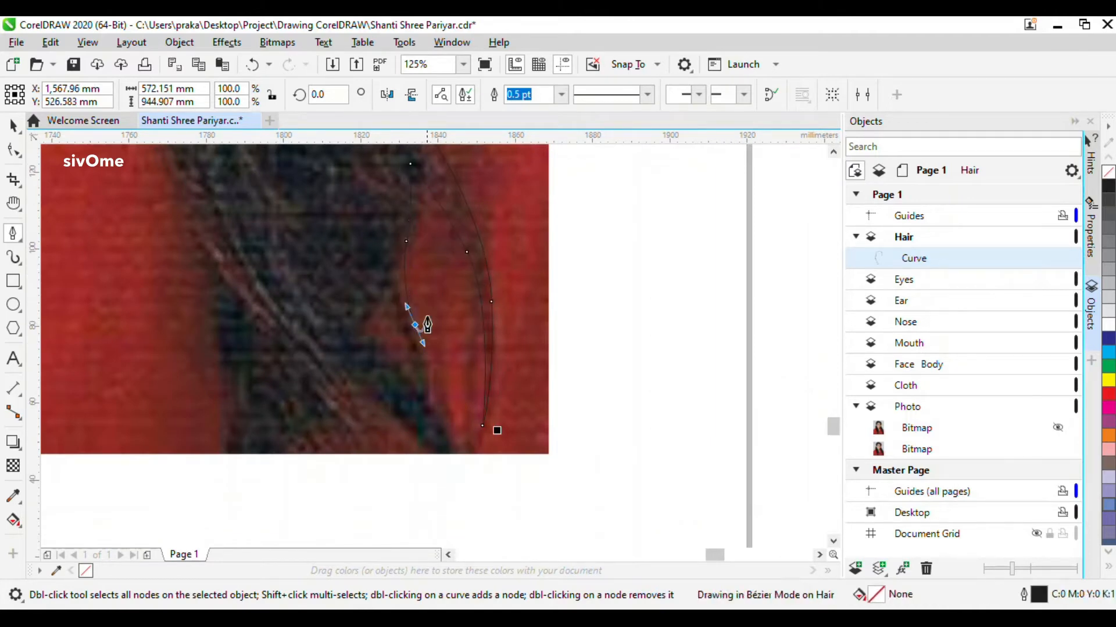
scroll(426, 318, "down", 1)
left_click_drag(421, 388, 392, 303)
left_click(393, 325)
left_click(427, 385)
scroll(428, 387, "up", 2)
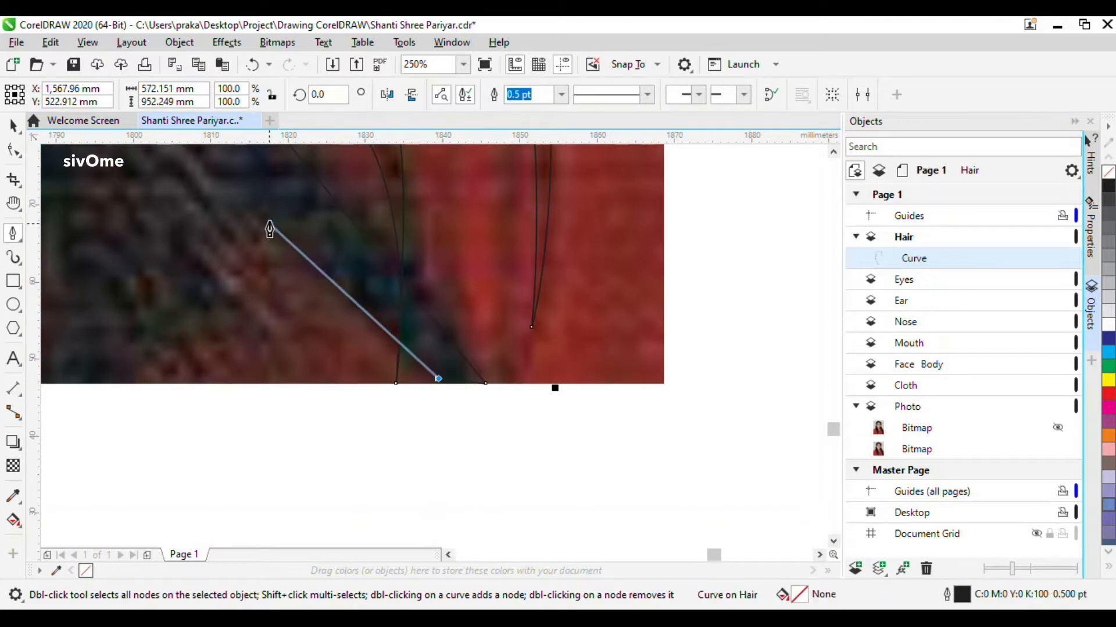
Trace the jagged strand tips along the photo's bottom edge across to the inner side of the lock.
left_click(375, 343)
left_click(315, 266)
left_click(357, 335)
left_click(294, 249)
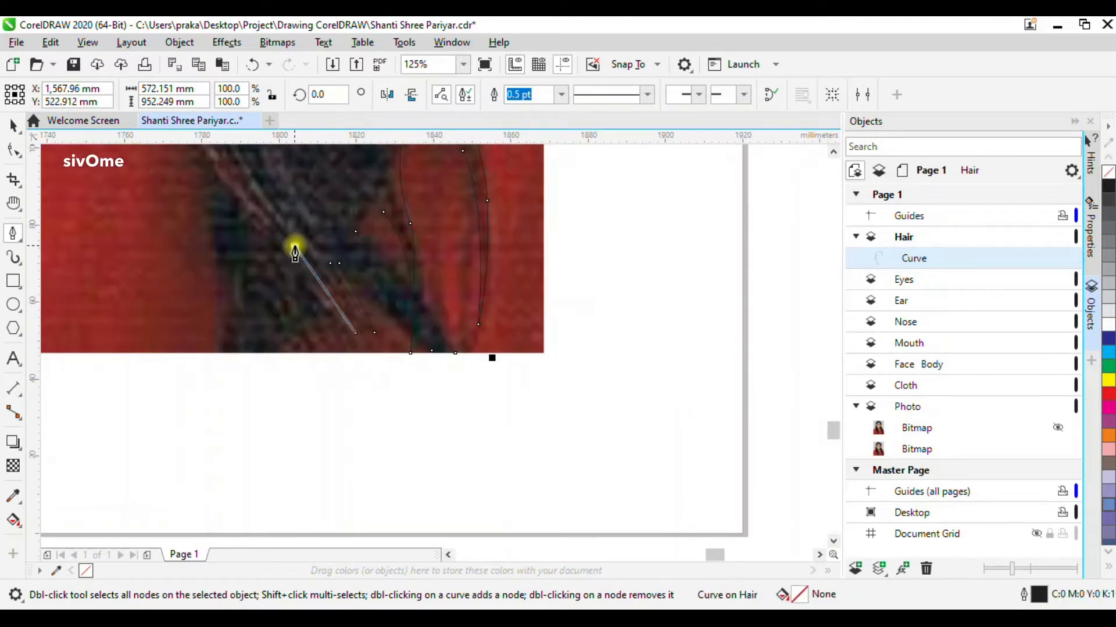
left_click(348, 334)
left_click(269, 263)
left_click(227, 337)
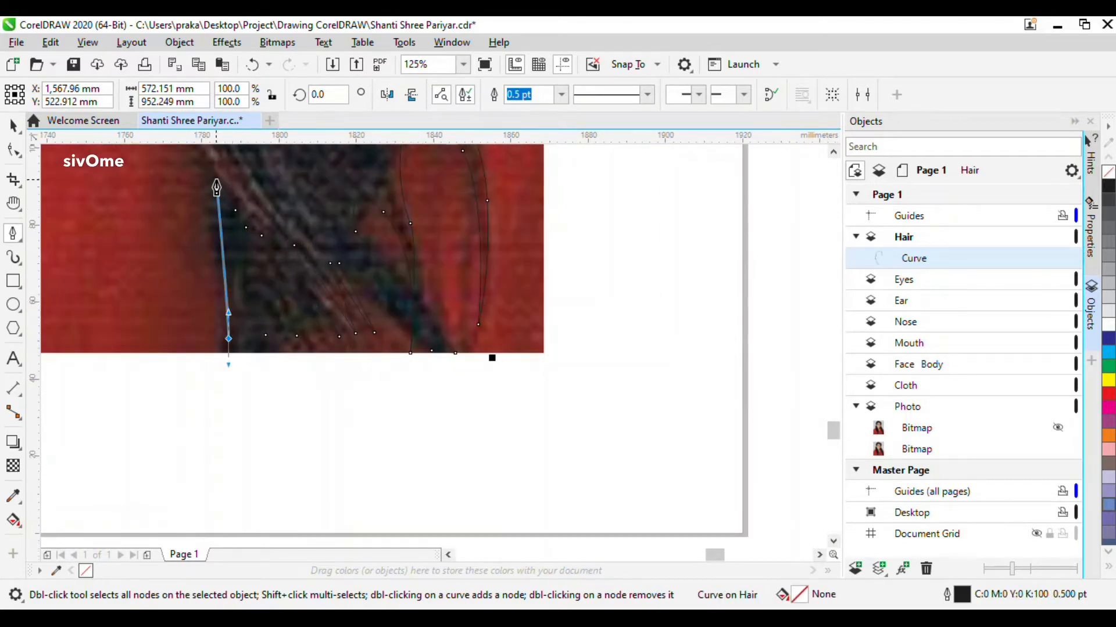
Trace the inner edge of the long lock from the photo's bottom edge up over the jacket front to the collar.
left_click(218, 181)
scroll(217, 181, "down", 1)
left_click_drag(294, 208, 285, 175)
scroll(285, 175, "down", 1)
scroll(314, 215, "up", 1)
scroll(314, 223, "down", 1)
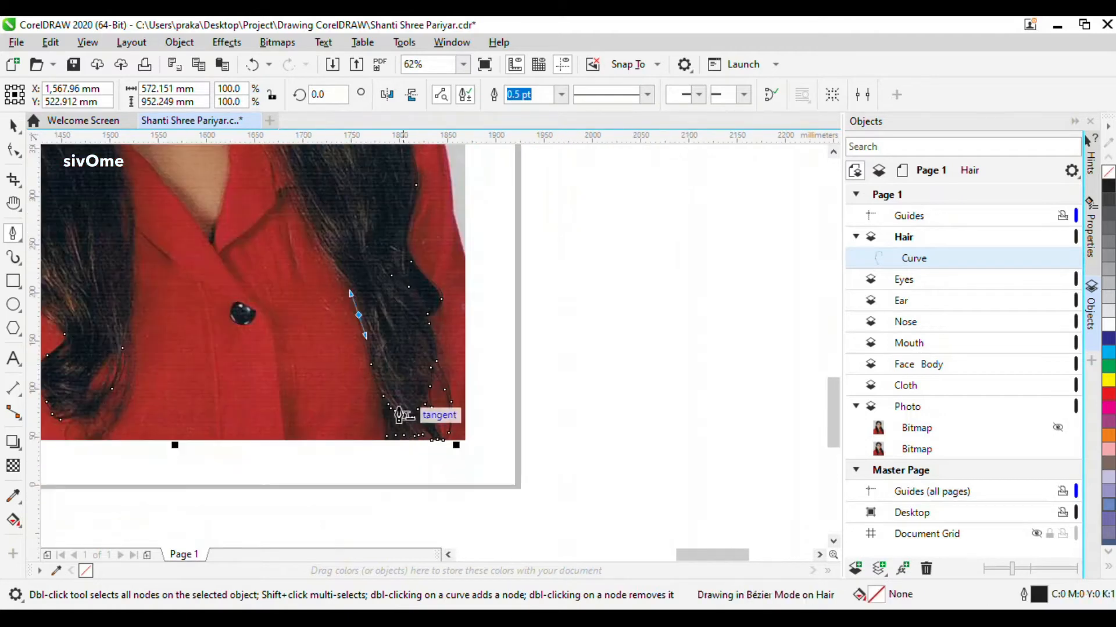
scroll(325, 243, "up", 1)
left_click_drag(326, 244, 287, 219)
scroll(286, 220, "down", 1)
scroll(348, 215, "up", 1)
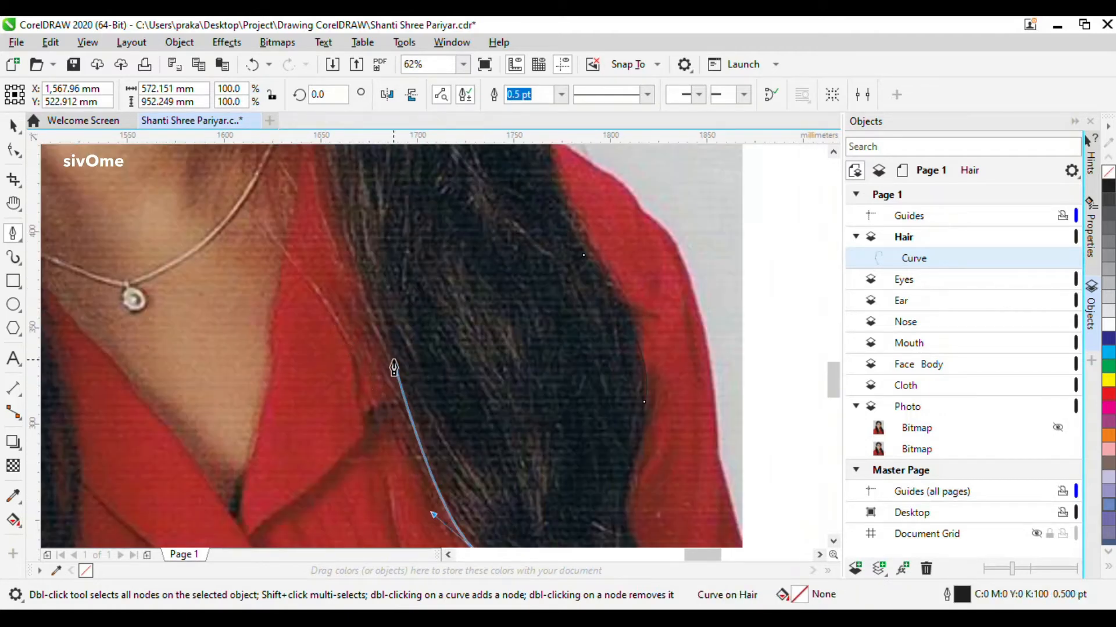
left_click_drag(359, 325, 349, 287)
left_click_drag(339, 247, 335, 231)
Outline the thin pointed strands hanging beside the neck, between the necklace and the dark hair.
scroll(328, 230, "up", 1)
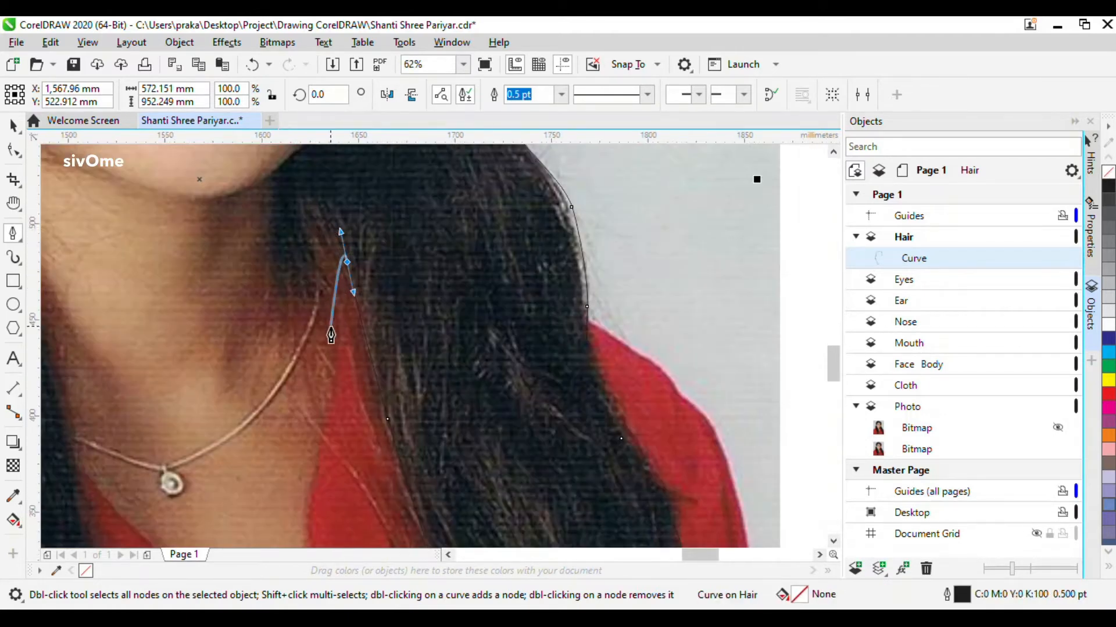
left_click_drag(389, 471, 347, 394)
left_click(306, 209)
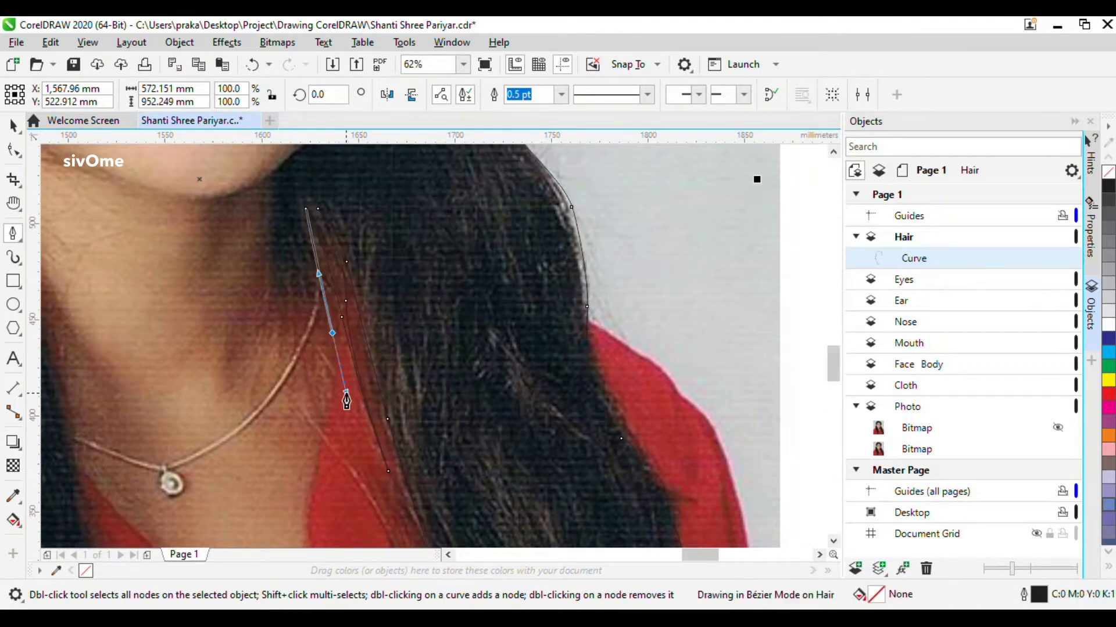
left_click_drag(357, 433, 357, 427)
scroll(308, 294, "up", 1)
left_click_drag(318, 186, 319, 299)
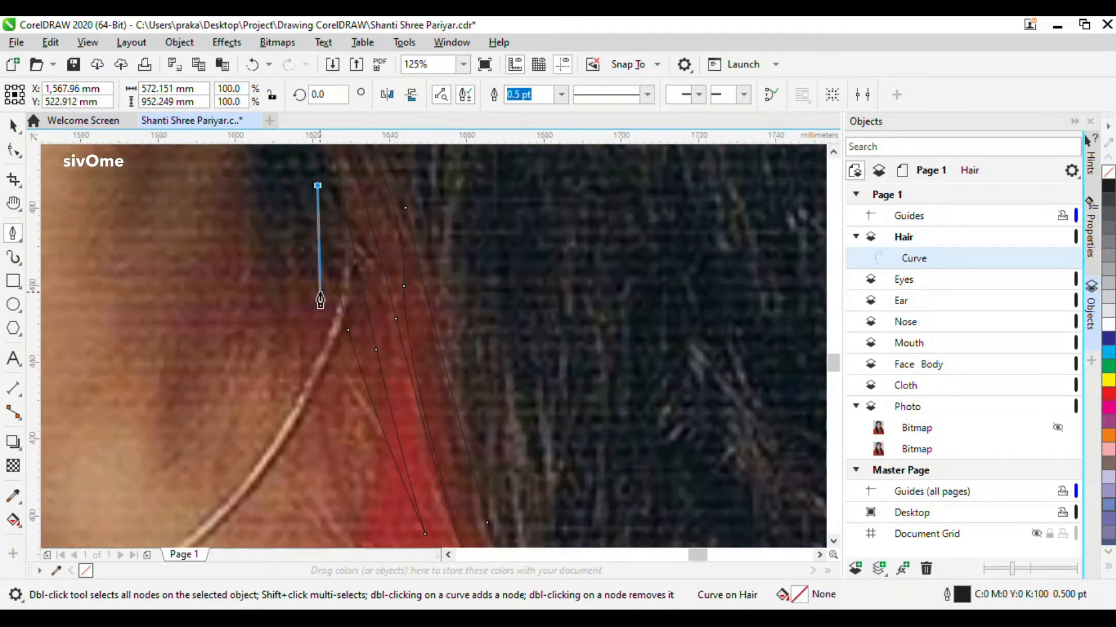
left_click(341, 395)
Trace the hair edge up the neck to the chin and along the jawline.
left_click_drag(276, 241, 268, 184)
scroll(344, 493, "down", 2)
scroll(323, 429, "up", 2)
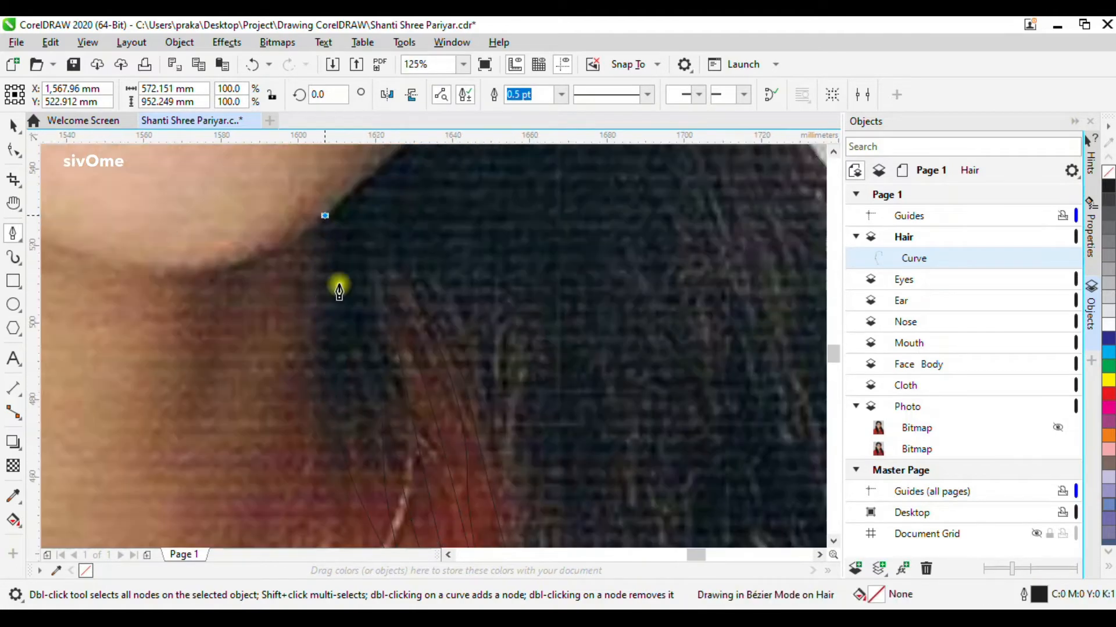
left_click(325, 215)
scroll(307, 425, "down", 1)
left_click_drag(379, 262, 398, 240)
scroll(370, 400, "down", 2)
scroll(390, 353, "up", 2)
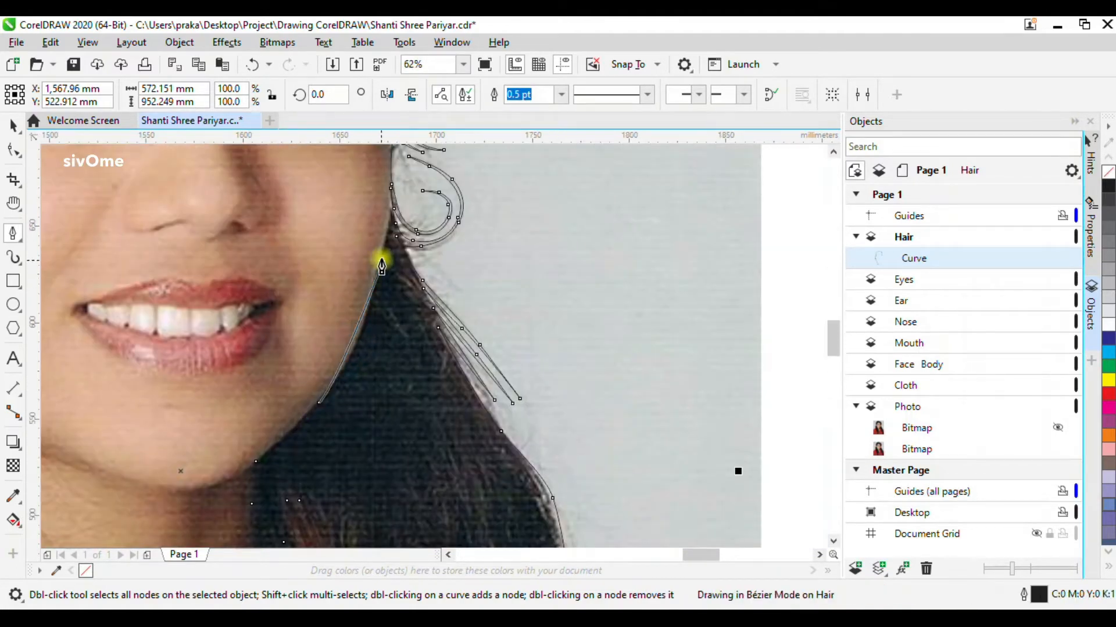
Trace the hair edge up the cheek beside the curls and past the eye to the side of the forehead.
scroll(390, 221, "down", 2)
scroll(393, 192, "up", 2)
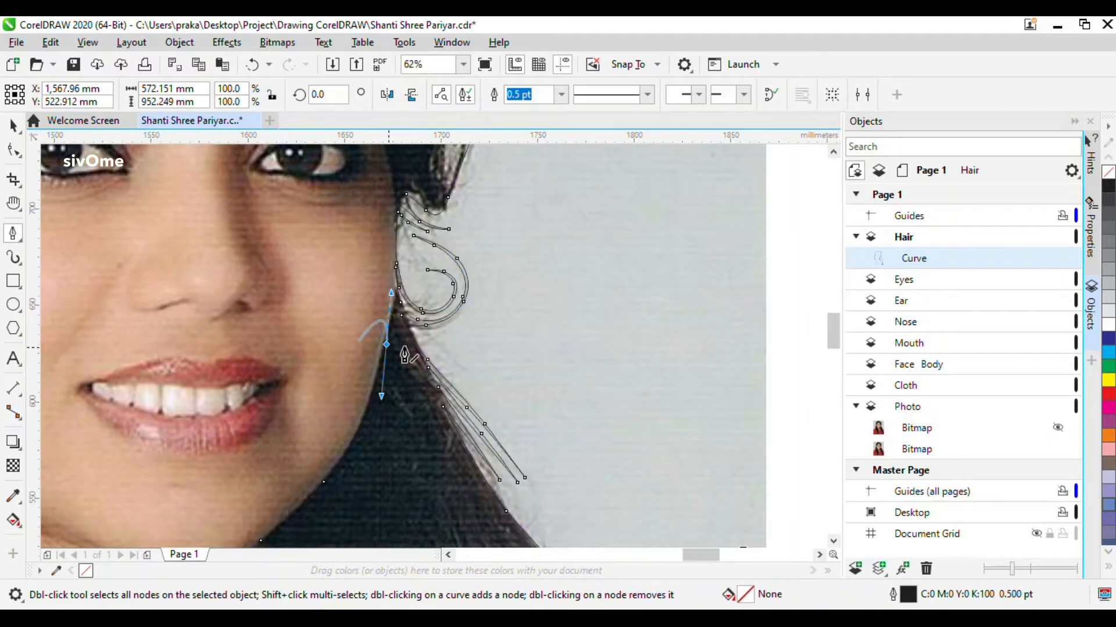
scroll(383, 365, "down", 2)
scroll(377, 289, "up", 2)
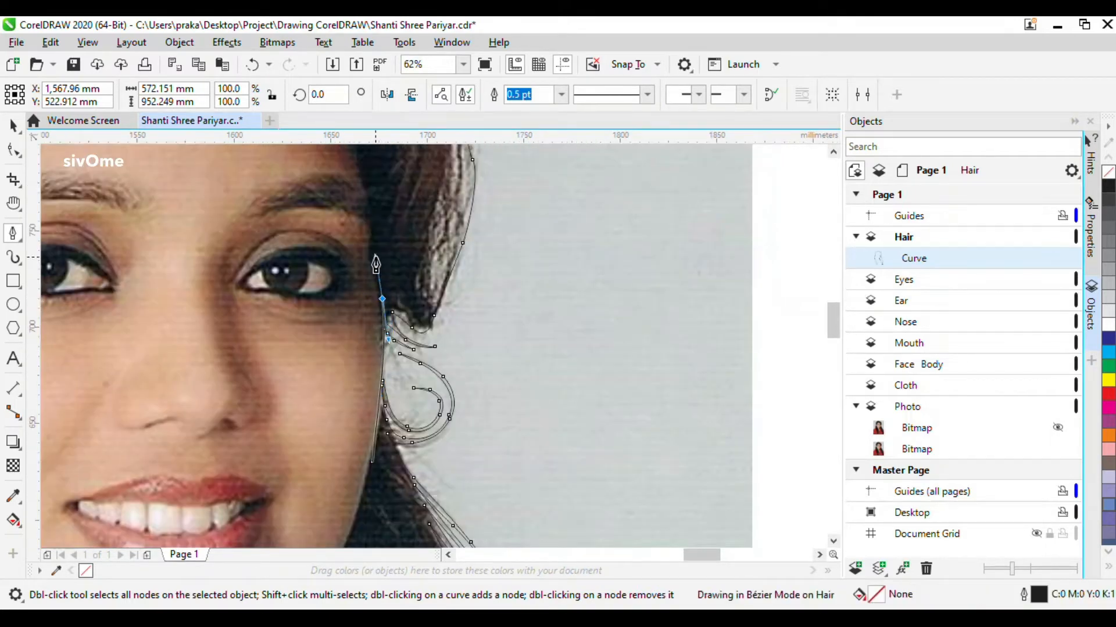
left_click_drag(366, 195, 351, 162)
scroll(391, 324, "down", 1)
scroll(378, 227, "up", 2)
left_click_drag(336, 220, 316, 178)
scroll(375, 321, "down", 1)
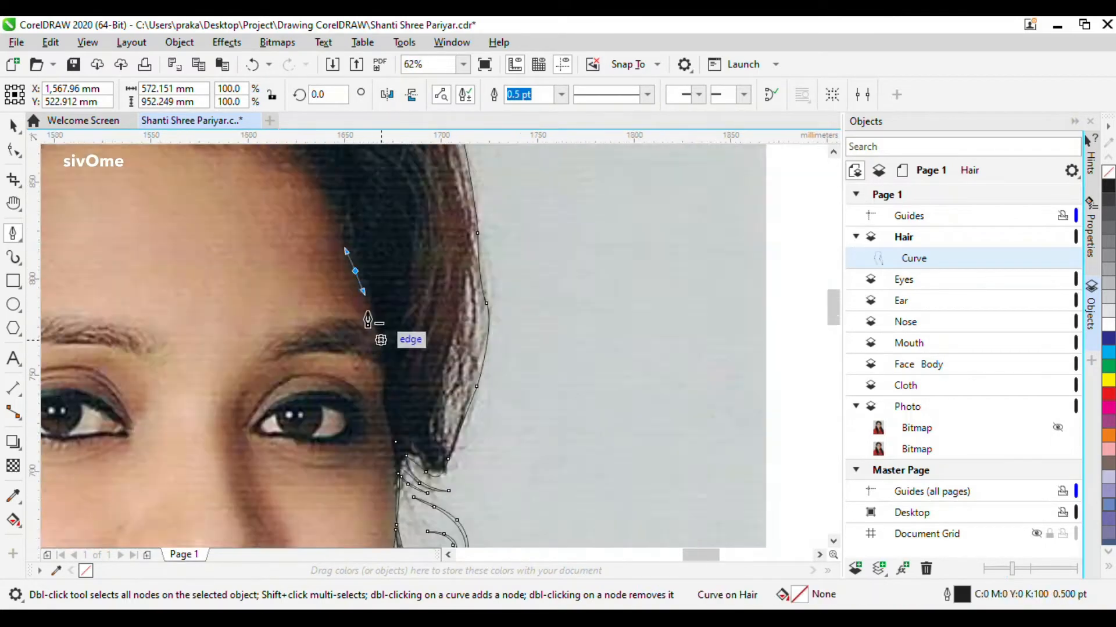
Continue the hairline around the upper corner of the forehead and undo the last misplaced point.
scroll(368, 320, "down", 2)
scroll(351, 267, "up", 2)
left_click_drag(344, 248, 241, 184)
scroll(377, 289, "down", 2)
scroll(344, 263, "up", 2)
left_click(334, 235)
left_click(366, 274)
key("ctrl+z")
Outline the first short curved strands along the hairline at the forehead's upper corner, undoing and redrawing a misplaced node.
scroll(362, 263, "up", 1)
left_click_drag(362, 288, 409, 317)
left_click_drag(303, 250, 244, 204)
key("ctrl+z")
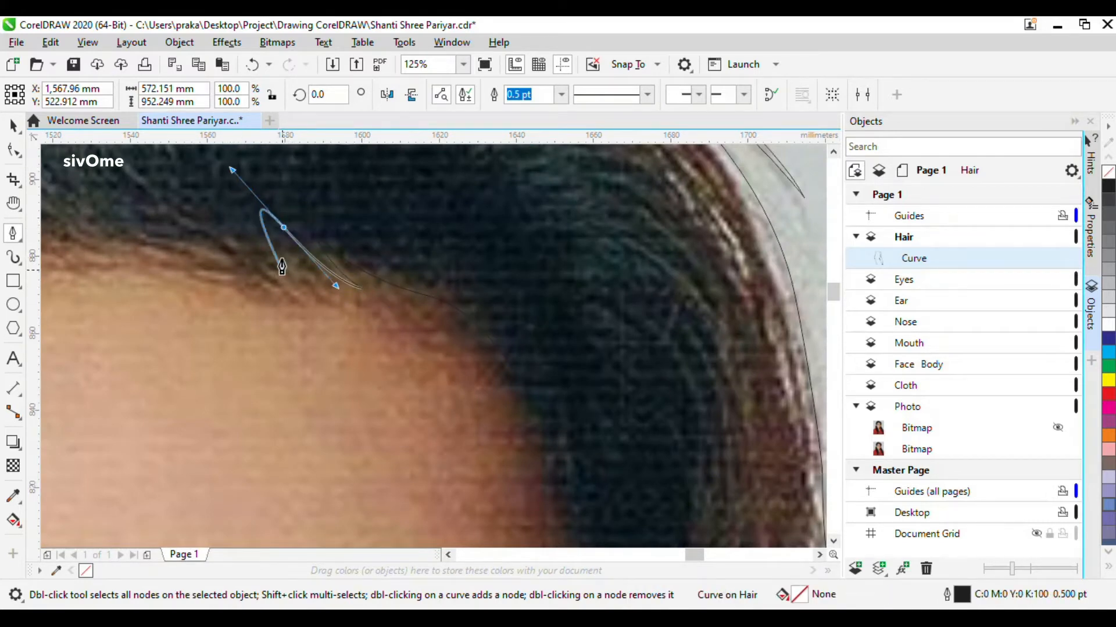
left_click(283, 228)
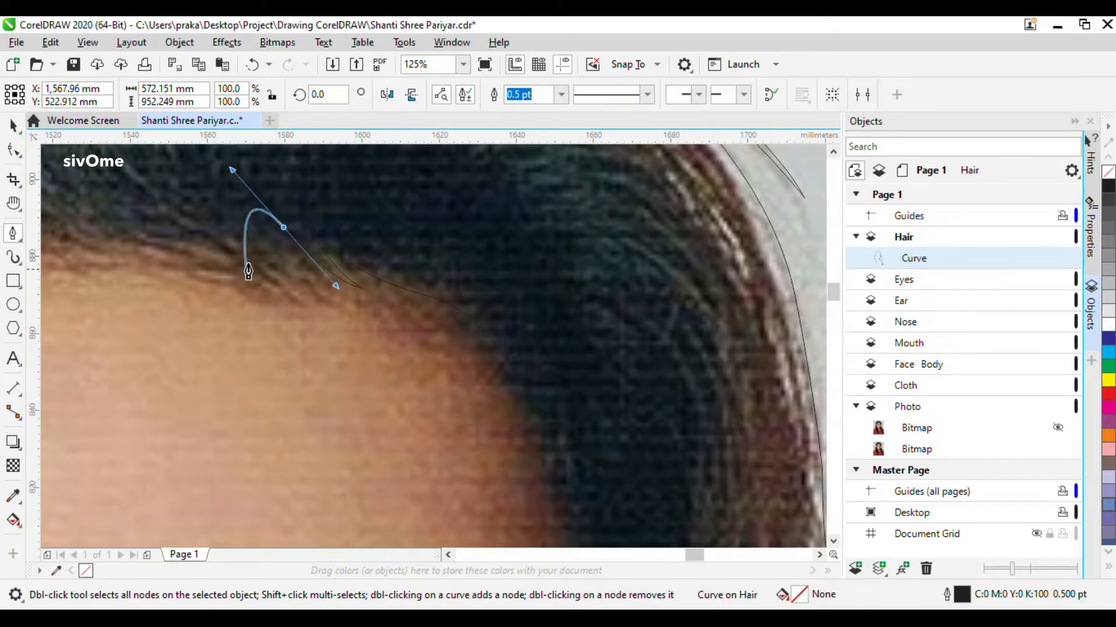
left_click_drag(301, 271, 339, 294)
left_click(354, 296)
left_click_drag(264, 277, 313, 301)
left_click(328, 298)
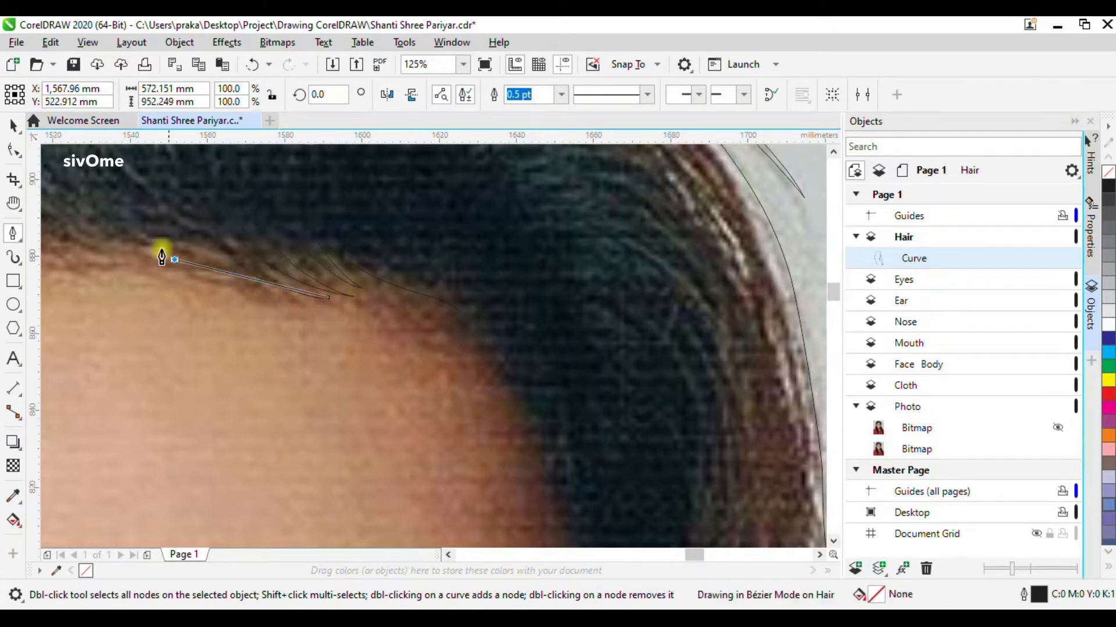
Outline longer pointed strands sweeping along the middle of the forehead hairline.
left_click_drag(174, 260, 96, 213)
scroll(372, 328, "down", 1)
scroll(224, 283, "up", 1)
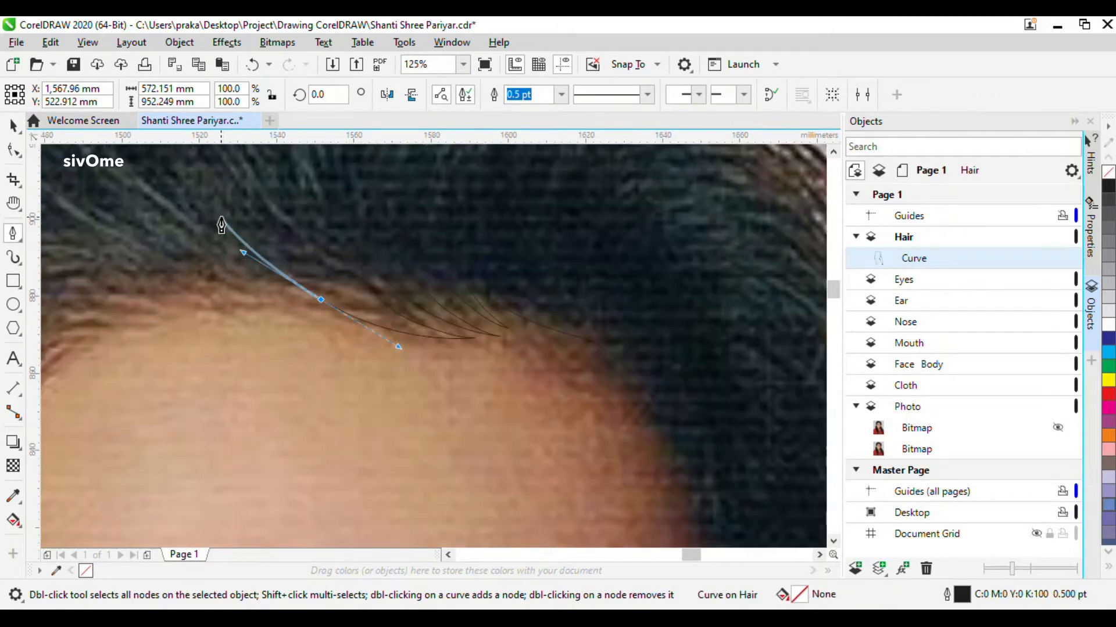
left_click(201, 193)
left_click_drag(319, 312, 319, 313)
left_click(349, 323)
left_click_drag(214, 278, 145, 235)
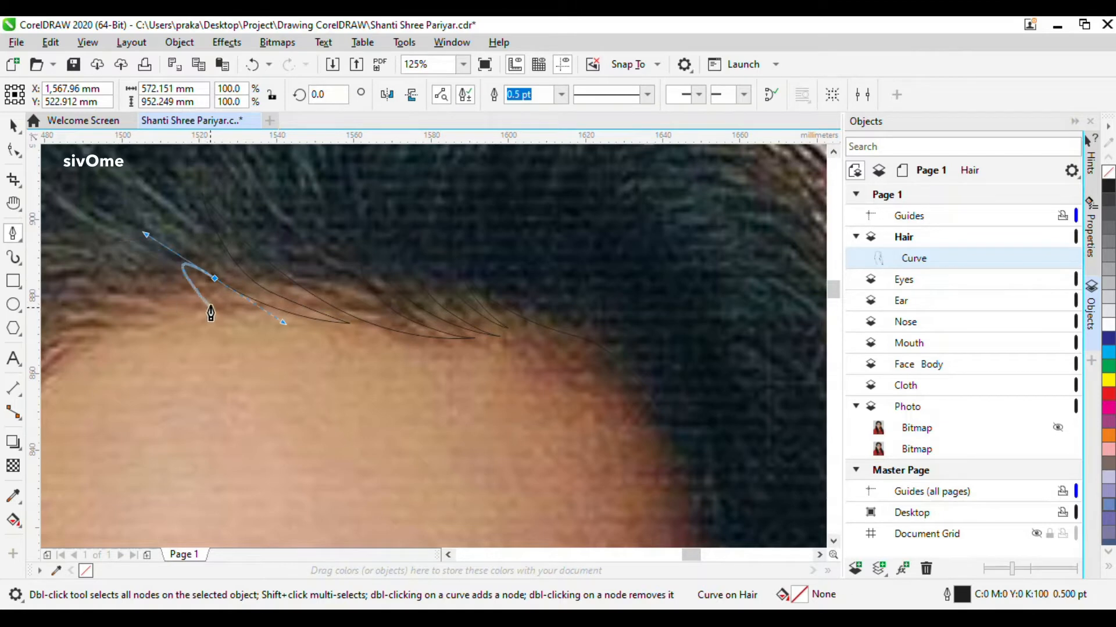
left_click_drag(218, 303, 275, 322)
left_click(304, 324)
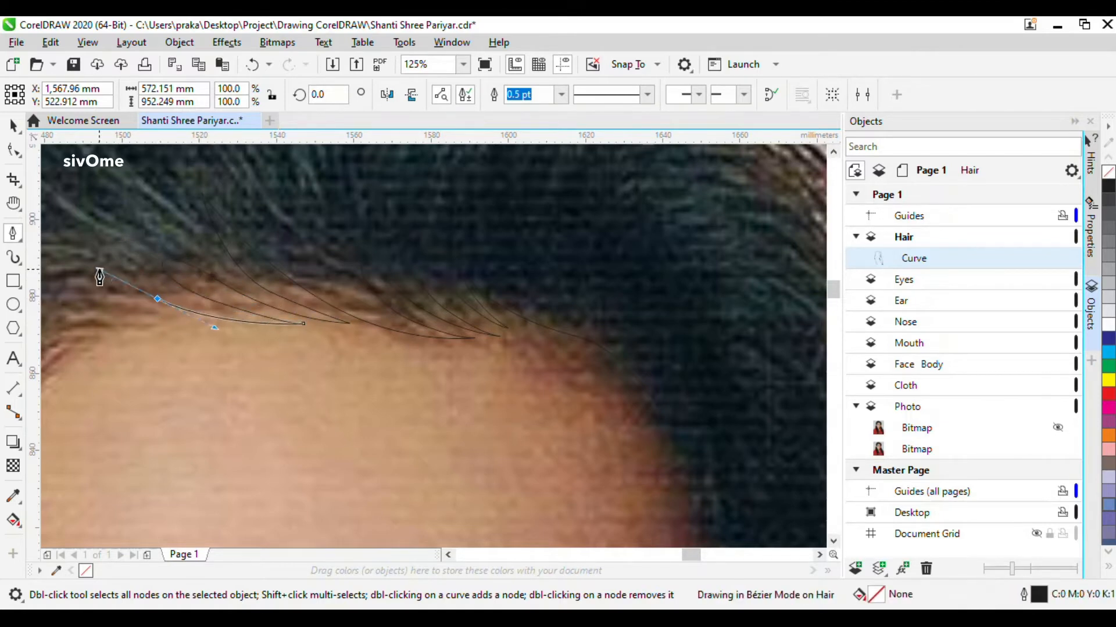
Outline the long curved strands where the hairline bends toward the temple on the ear side.
left_click_drag(107, 272, 99, 270)
left_click_drag(98, 270, 297, 279)
left_click_drag(195, 306, 169, 329)
left_click_drag(311, 305, 397, 331)
left_click_drag(300, 314, 235, 305)
left_click_drag(150, 353, 122, 377)
left_click_drag(230, 329, 287, 323)
left_click(319, 328)
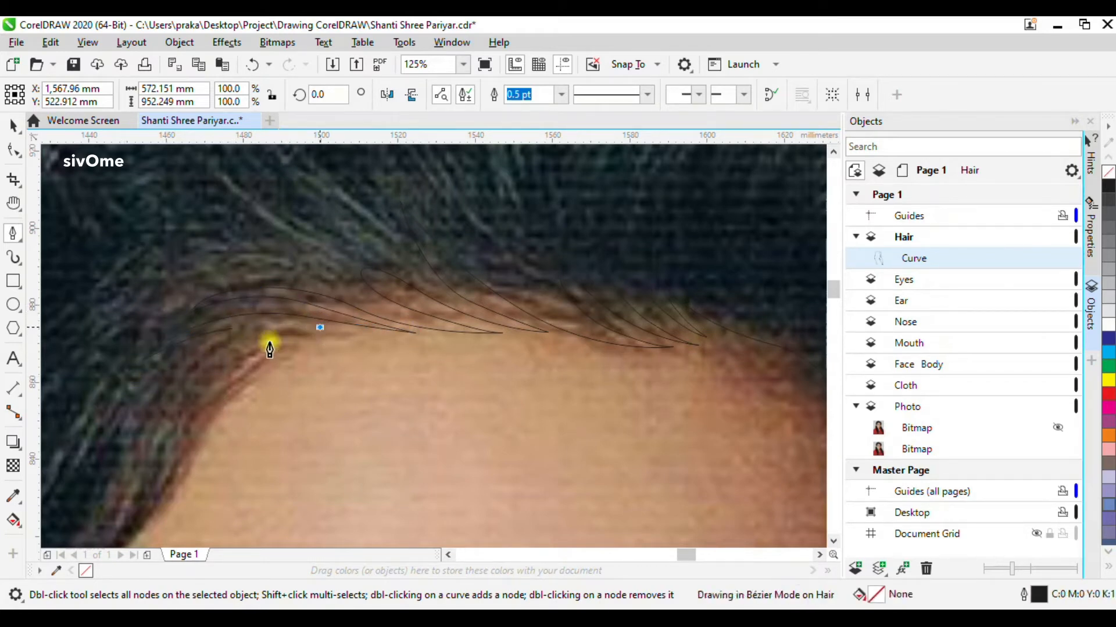
Outline the strands curving down the forehead's ear-side hairline, running from the dark hair to their tips.
left_click_drag(129, 399, 205, 365)
left_click(66, 478)
left_click(301, 341)
left_click_drag(274, 393, 301, 374)
left_click_drag(214, 372, 164, 423)
left_click_drag(113, 458, 98, 498)
left_click_drag(173, 417, 218, 421)
left_click(307, 328)
Trace the hairline down the ear-side temple with short pointed strands toward eyebrow level.
scroll(359, 273, "down", 1)
left_click_drag(267, 383, 226, 429)
scroll(227, 429, "up", 1)
left_click(134, 504)
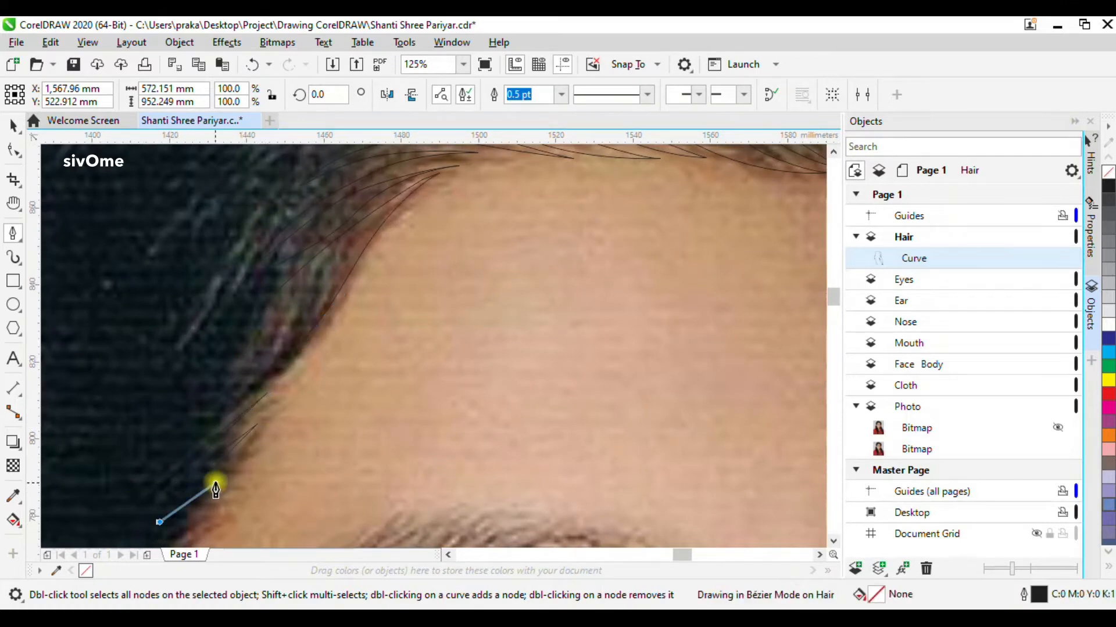
scroll(303, 337, "down", 1)
scroll(200, 488, "up", 1)
left_click(181, 531)
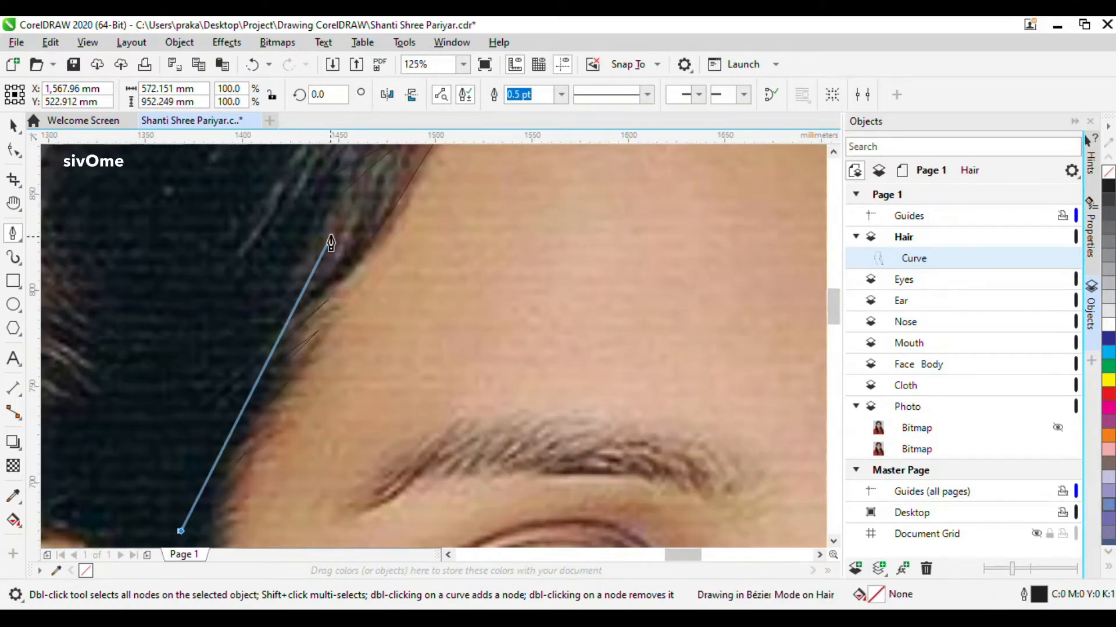
Trace the sideburn past the eye and in front of the ear to its tip near the earlobe, then back up.
scroll(331, 241, "down", 1)
scroll(260, 410, "up", 1)
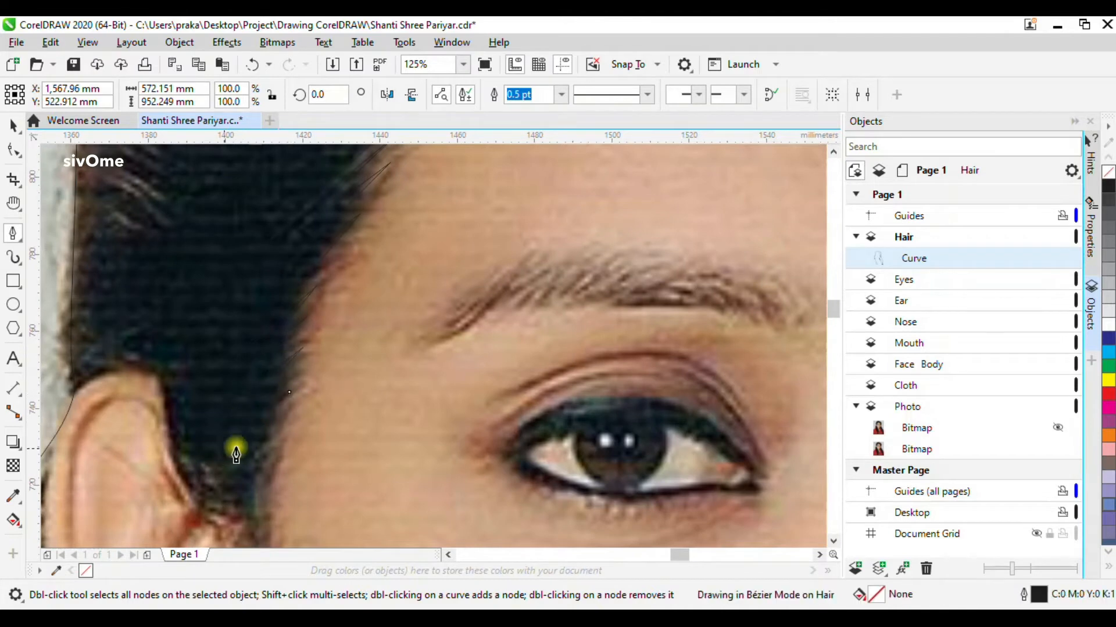
scroll(291, 349, "up", 2)
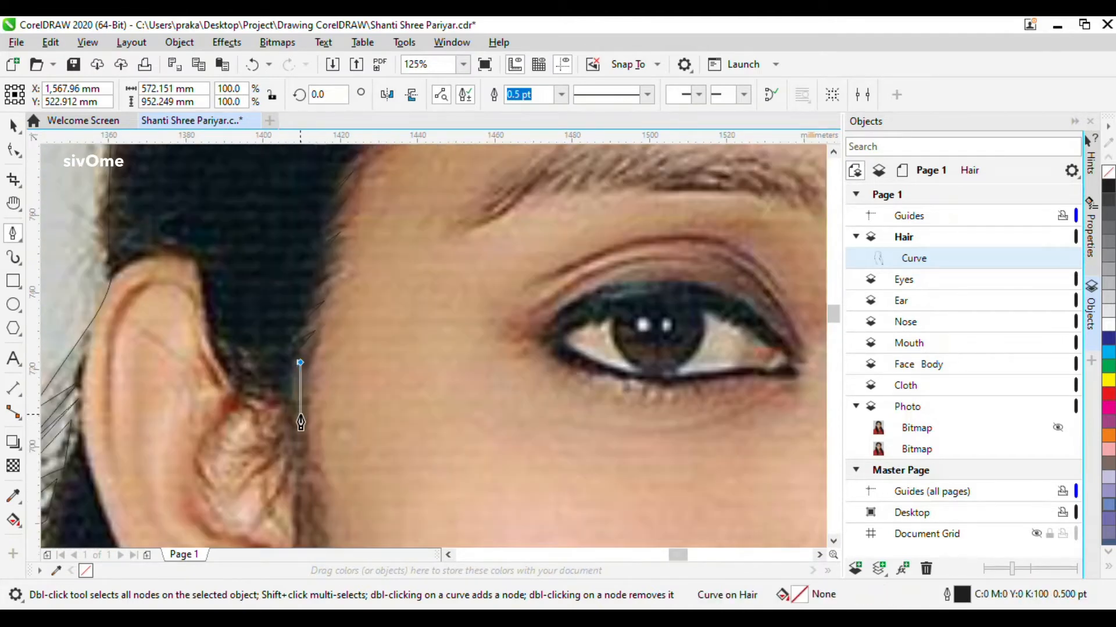
scroll(329, 396, "down", 1)
scroll(332, 525, "up", 1)
scroll(339, 355, "down", 1)
left_click_drag(338, 402, 339, 417)
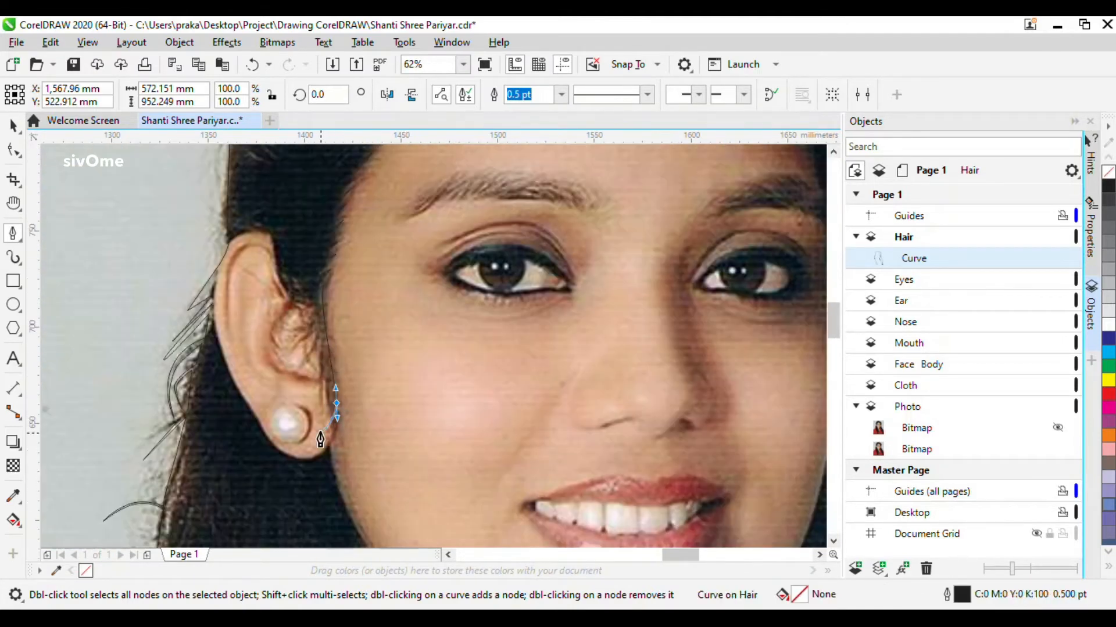
scroll(332, 419, "up", 1)
left_click(330, 359)
left_click_drag(316, 301, 313, 245)
Outline three thin curved strands reaching from the sideburn across the ear opening.
left_click(276, 308)
scroll(273, 303, "up", 1)
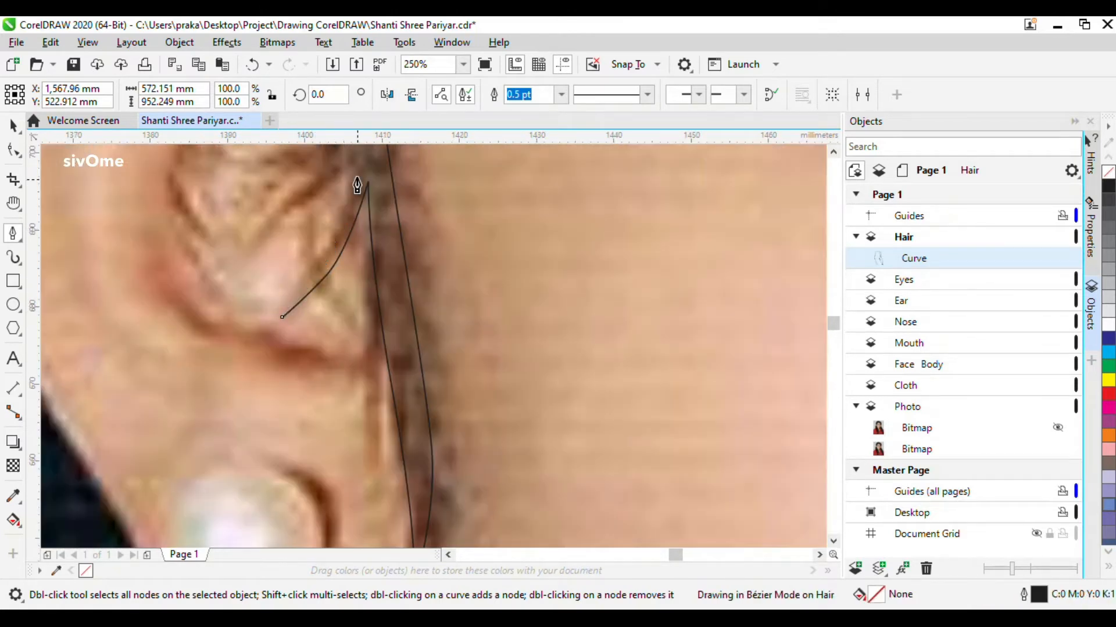
scroll(340, 184, "down", 1)
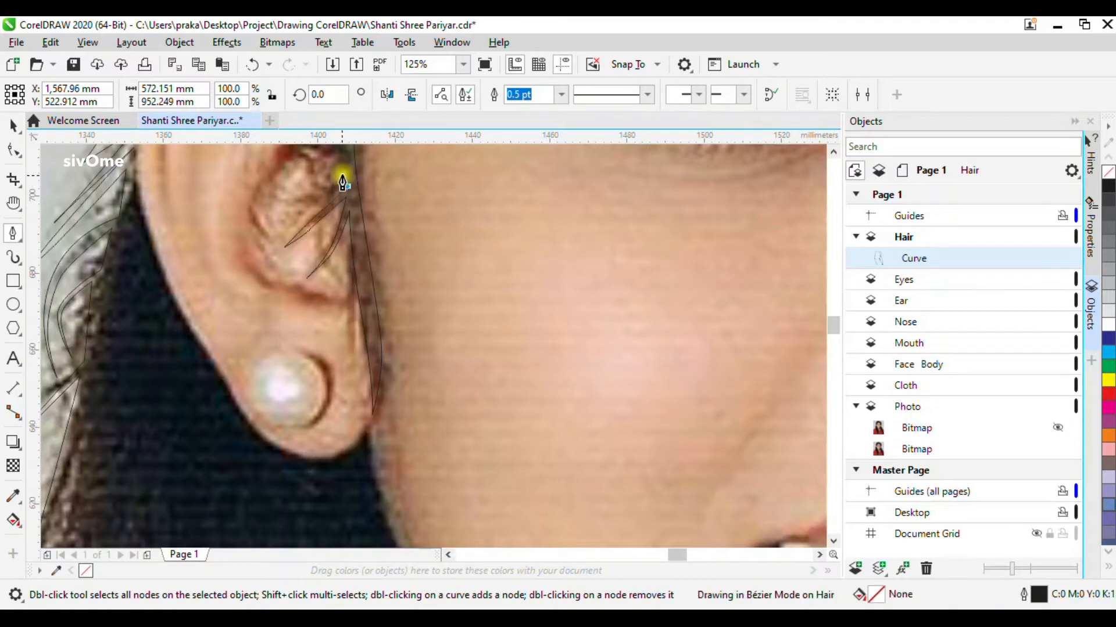
scroll(313, 178, "up", 1)
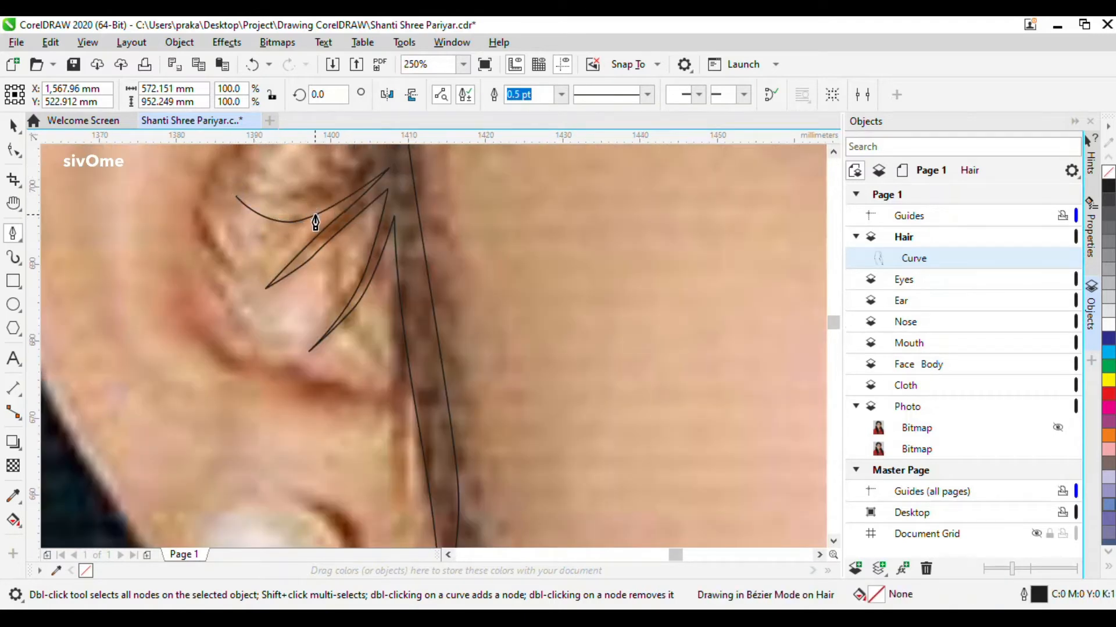
left_click(381, 156)
Finish the strands at the ear opening and trace the hair edge up along the ear's front and over its top.
scroll(392, 263, "down", 1)
scroll(371, 189, "up", 1)
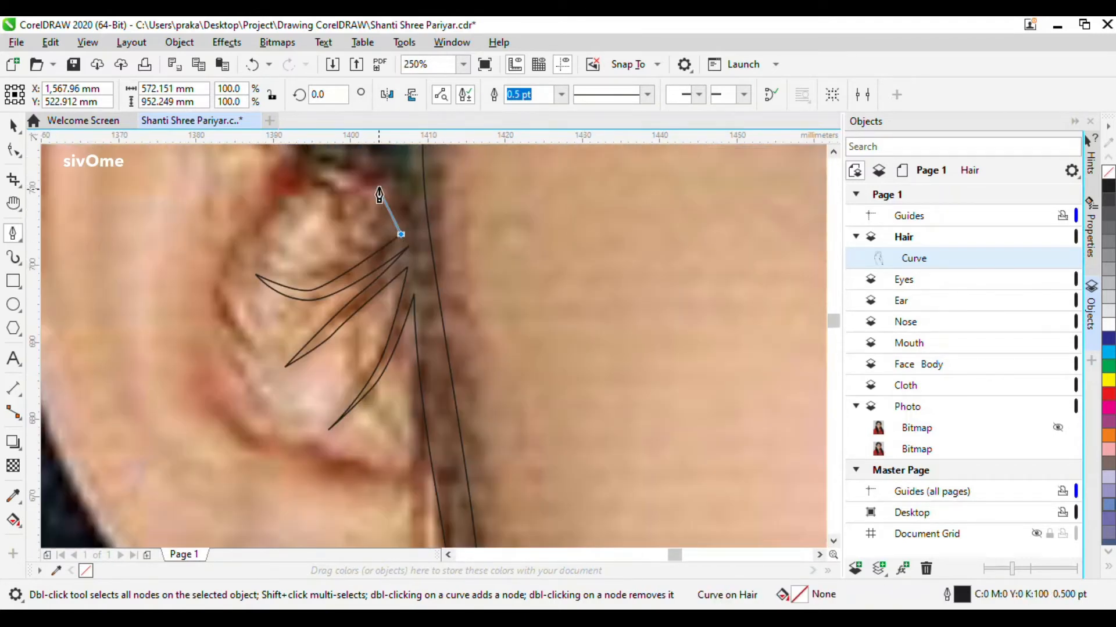
scroll(349, 185, "down", 1)
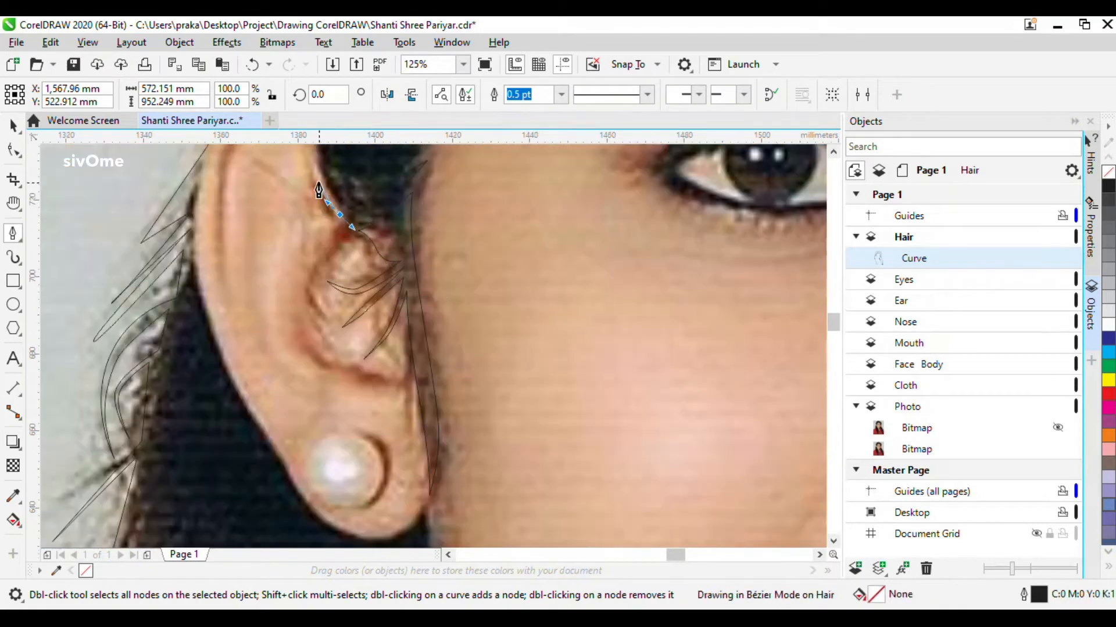
scroll(318, 171, "up", 1)
scroll(424, 398, "down", 1)
scroll(383, 364, "up", 1)
left_click_drag(361, 349, 282, 371)
left_click(254, 487)
scroll(258, 480, "down", 1)
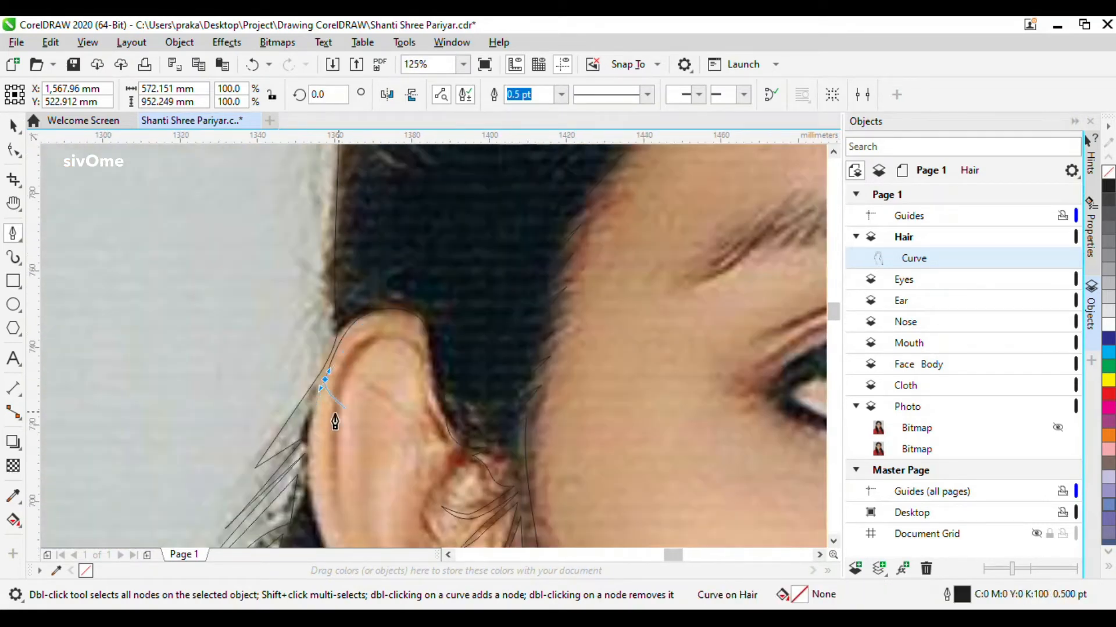
Trace the hair edge behind the ear and around the earlobe to where it meets the cheek.
scroll(336, 228, "down", 1)
scroll(335, 413, "up", 2)
left_click_drag(372, 423, 416, 524)
scroll(326, 261, "down", 1)
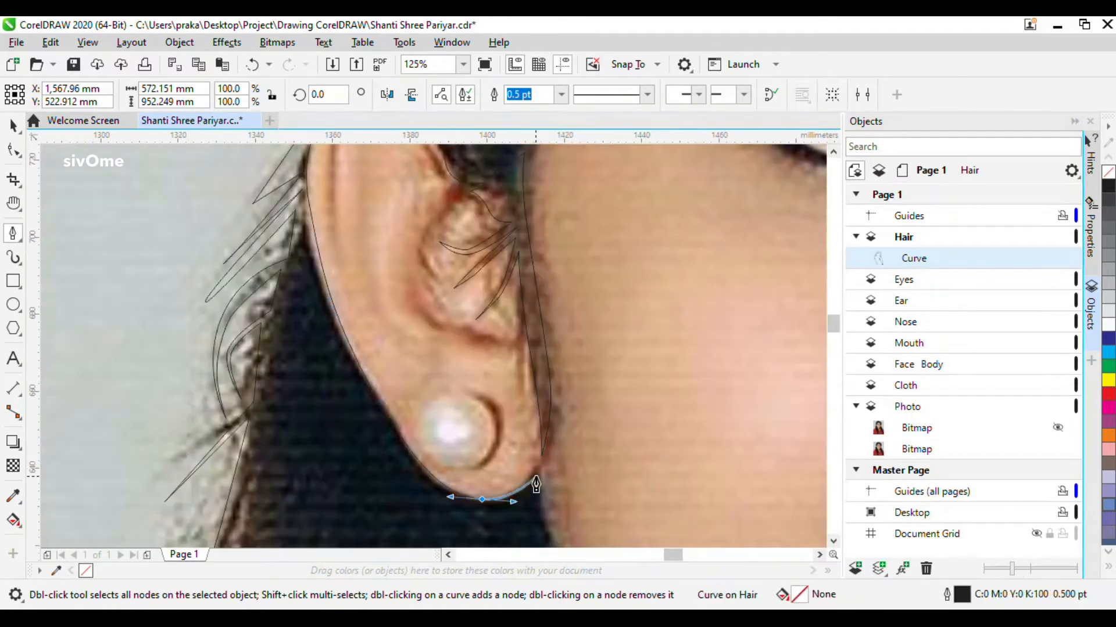
left_click(536, 483)
Trace the hair edge along the jaw below the earlobe and outline the short strands pointing onto the neck.
scroll(499, 404, "down", 1)
scroll(503, 447, "up", 2)
left_click(560, 443)
scroll(495, 296, "down", 1)
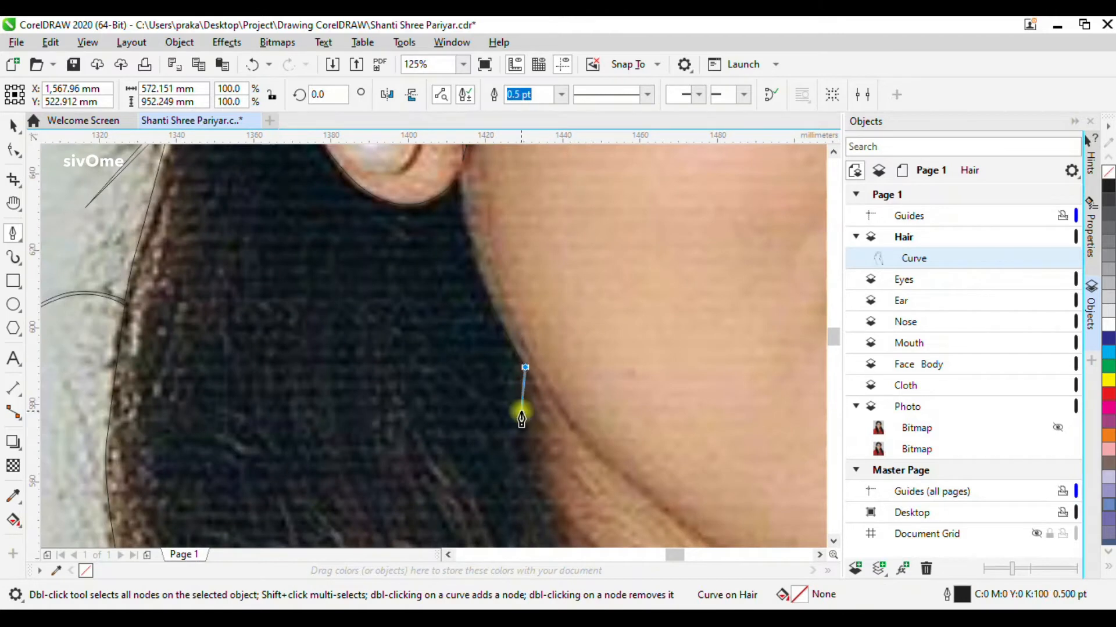
scroll(418, 226, "down", 2)
scroll(446, 295, "up", 1)
left_click_drag(450, 293, 462, 311)
left_click(495, 324)
scroll(478, 323, "up", 2)
left_click_drag(600, 431, 697, 460)
left_click_drag(413, 346, 295, 258)
Outline the longer thin strand curving down the neck to its tip and back into the dark hair.
scroll(323, 255, "down", 1)
left_click_drag(488, 395, 529, 423)
left_click_drag(609, 514, 615, 527)
scroll(482, 307, "down", 1)
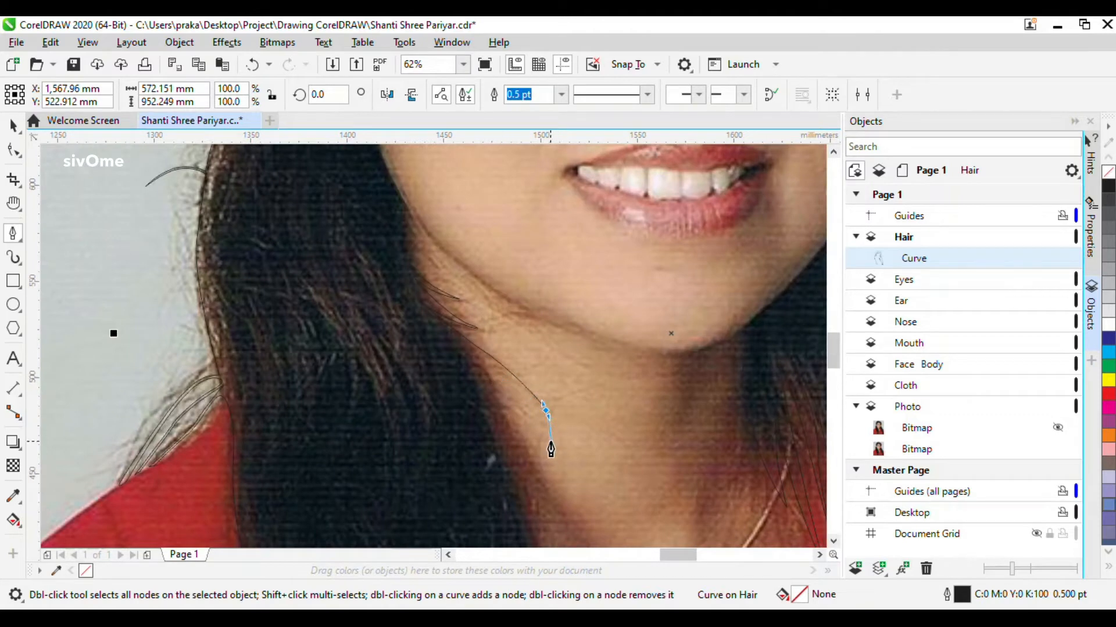
scroll(519, 392, "up", 1)
left_click_drag(465, 342, 396, 299)
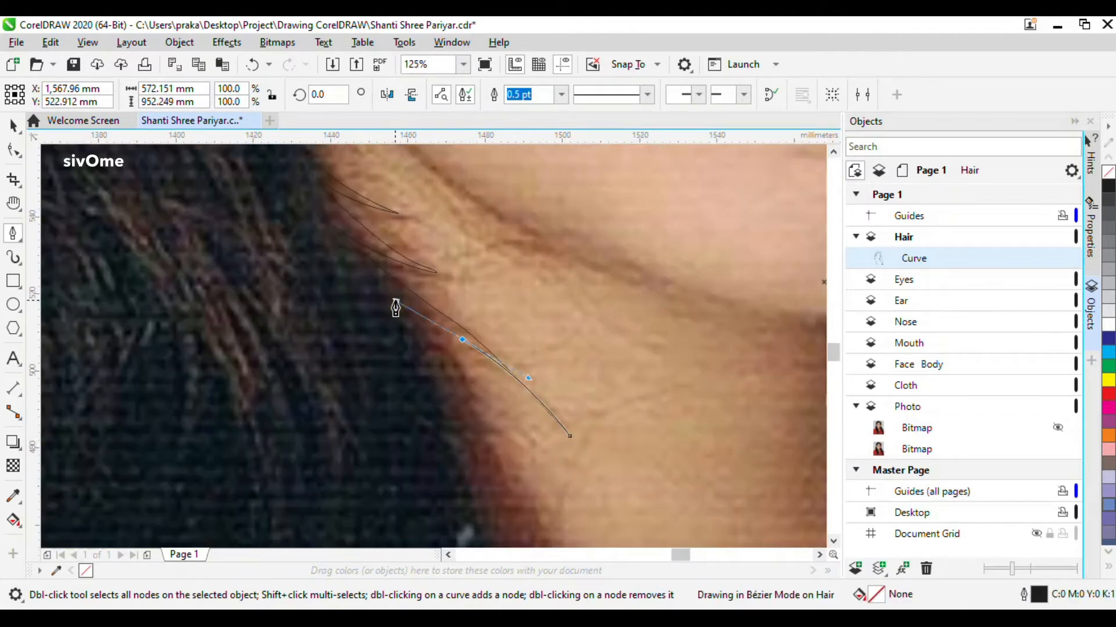
left_click(326, 237)
Trace the inner edge of the ear-side hair down past the neck and necklace and along the red shirt.
left_click_drag(437, 383, 471, 453)
scroll(408, 233, "down", 1)
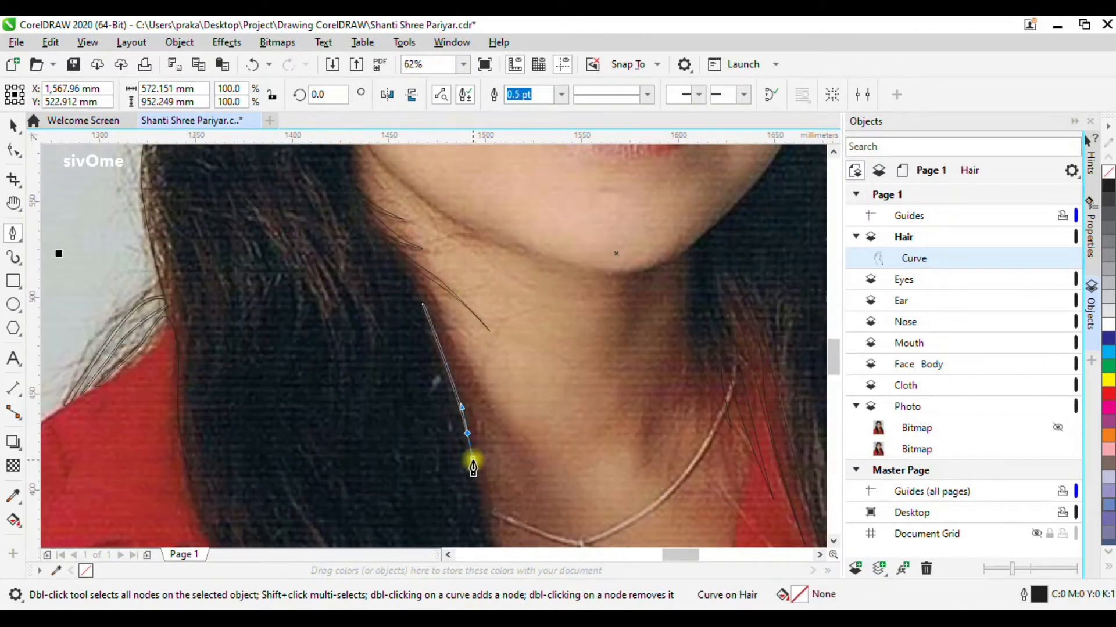
scroll(440, 249, "down", 2)
scroll(461, 377, "up", 2)
left_click_drag(471, 309, 426, 265)
left_click(474, 417)
left_click_drag(456, 378, 434, 470)
left_click(473, 496)
Trace the remaining inner edge to the curled lower end of the lock and close the hair curve.
scroll(418, 186, "down", 1)
scroll(459, 334, "up", 1)
scroll(420, 290, "down", 1)
scroll(426, 440, "up", 1)
left_click_drag(425, 410, 409, 460)
left_click(351, 497)
left_click_drag(405, 398, 421, 329)
scroll(417, 298, "up", 2)
scroll(378, 366, "down", 3)
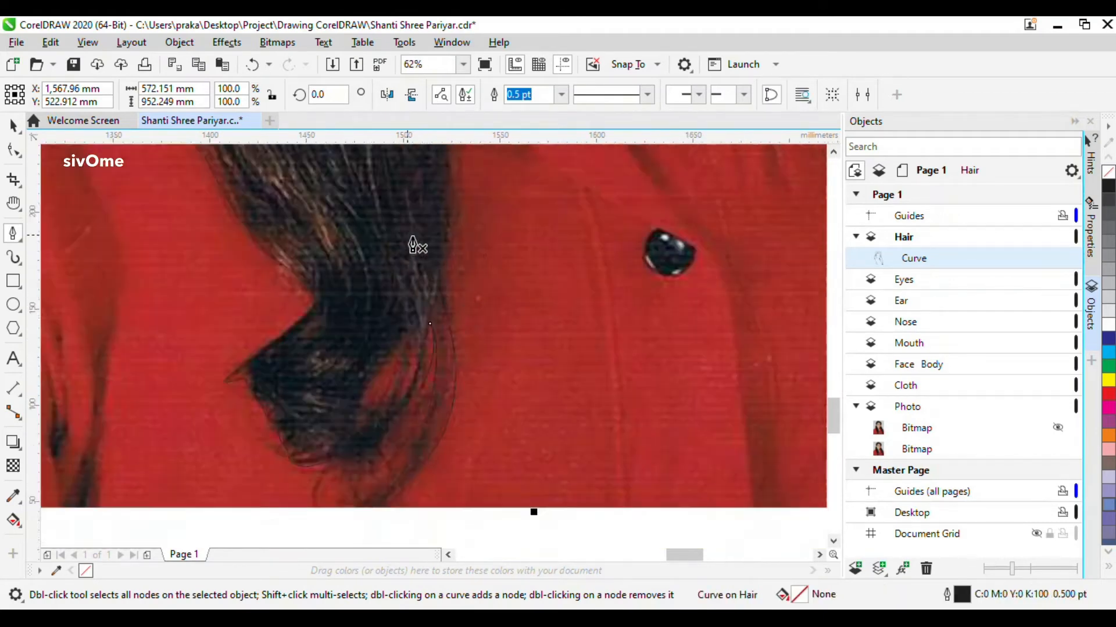
Set the hair curve's outline colour to light blue, C69 M20 Y0 K0.
scroll(374, 316, "up", 1)
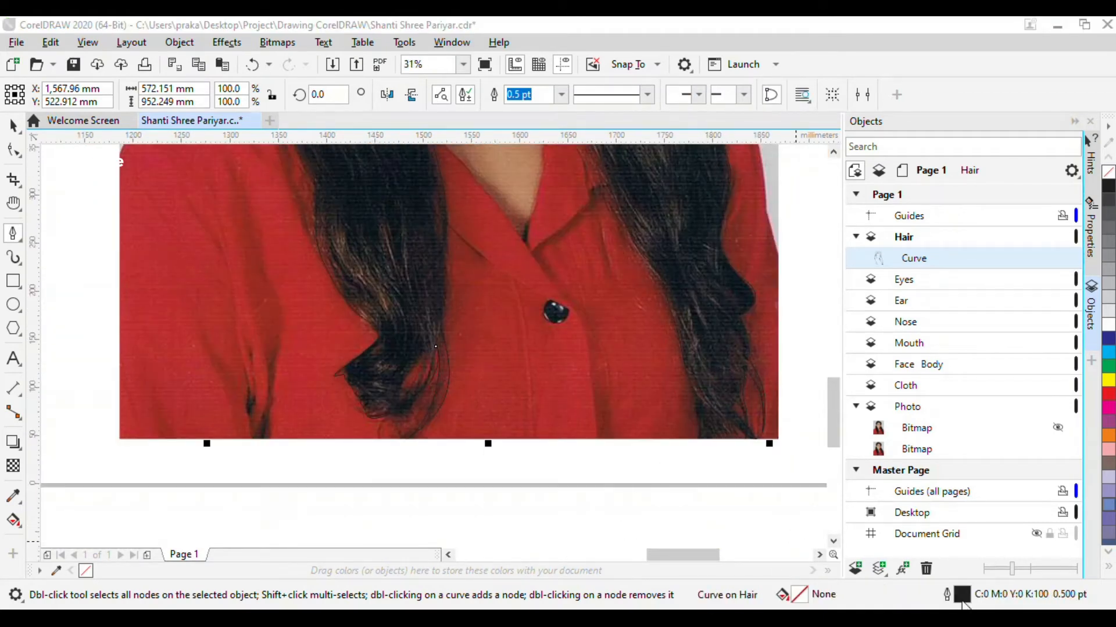
key("F12")
left_click(442, 236)
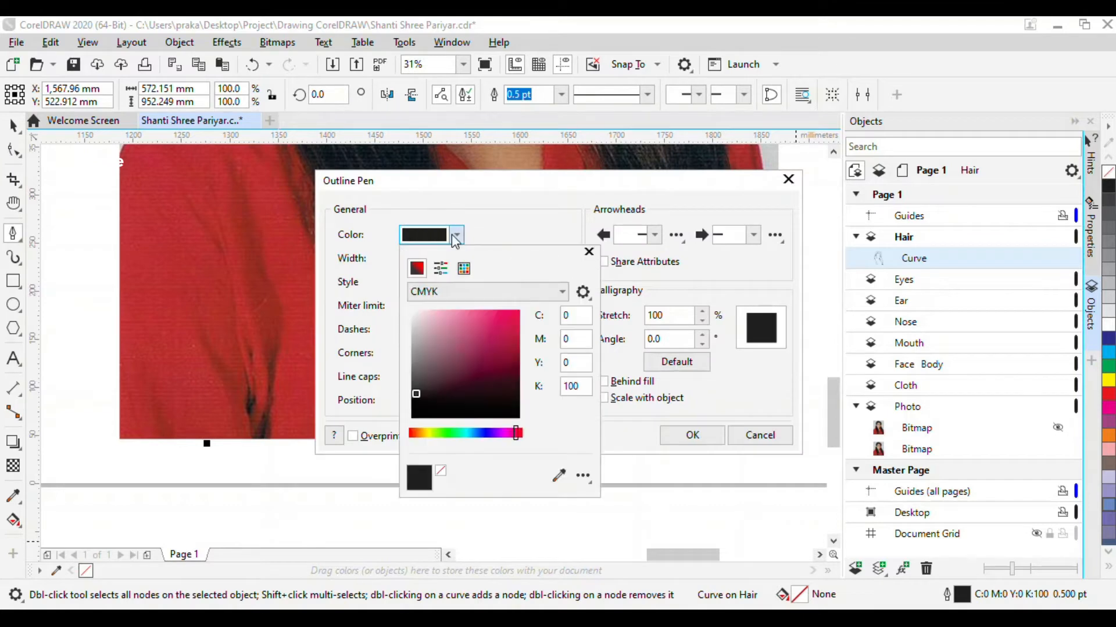
left_click_drag(472, 433, 463, 436)
left_click(472, 435)
left_click(518, 311)
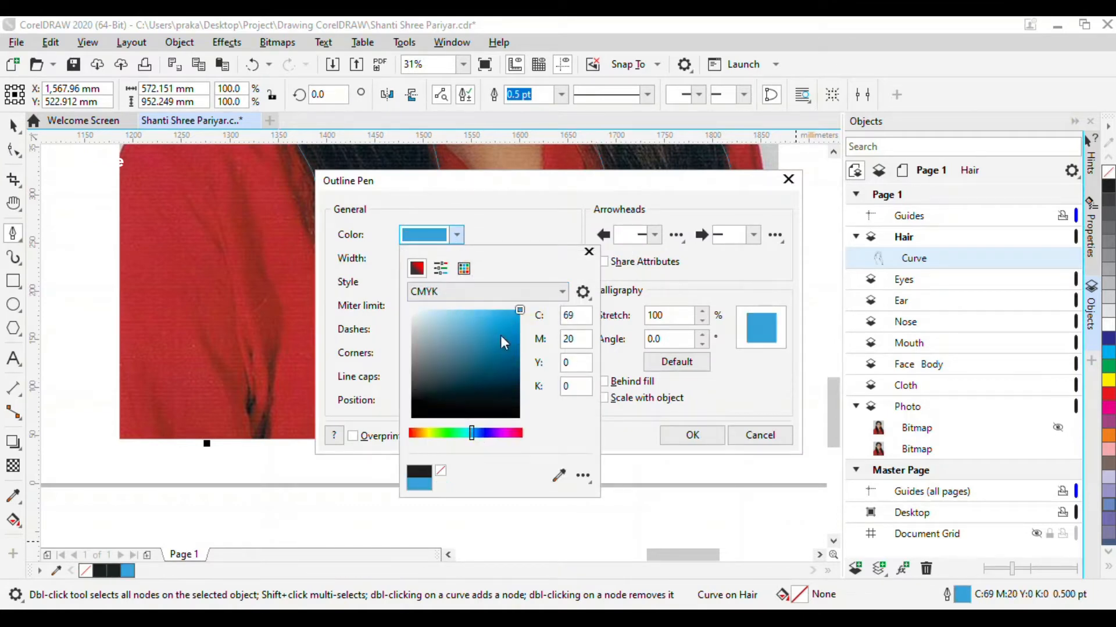
left_click(683, 442)
scroll(523, 411, "down", 2)
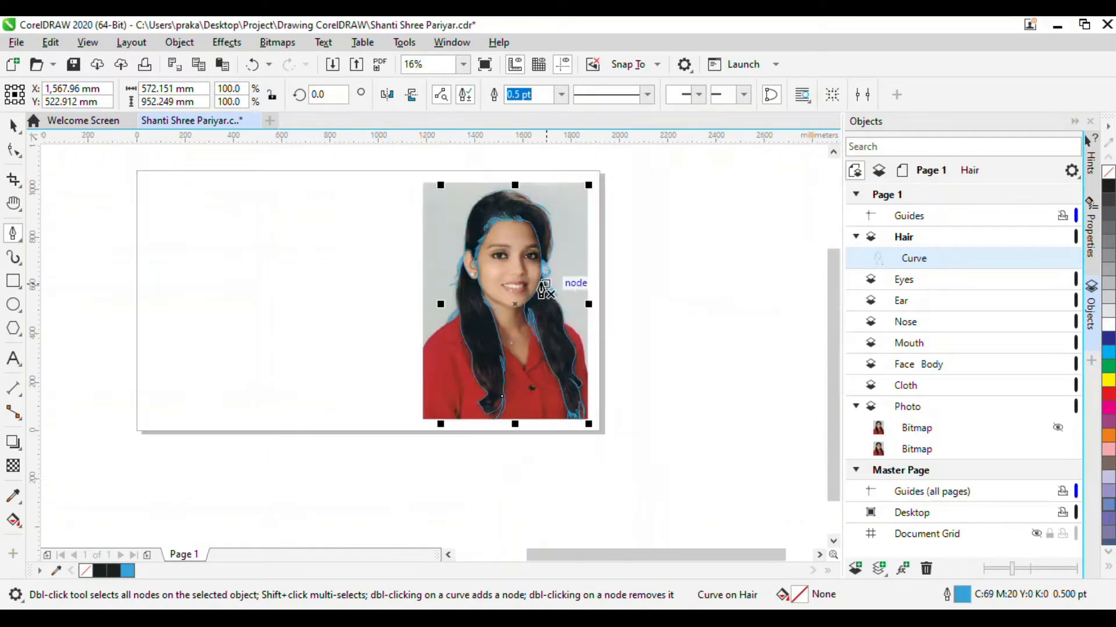
scroll(542, 260, "up", 2)
scroll(488, 228, "down", 1)
scroll(423, 245, "up", 2)
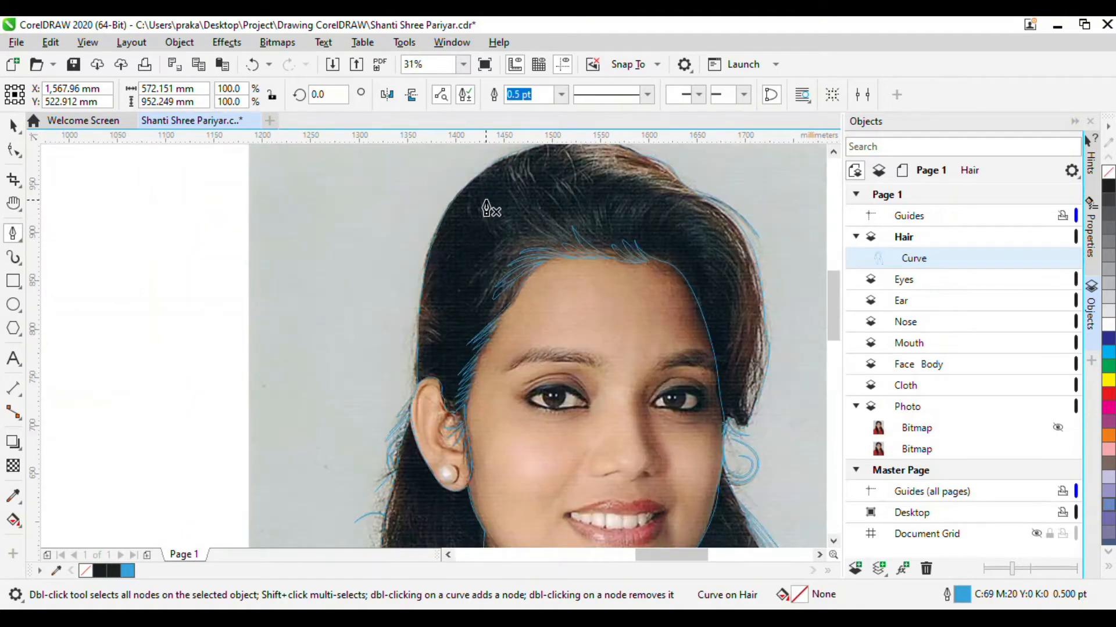
scroll(360, 289, "down", 1)
scroll(450, 227, "up", 1)
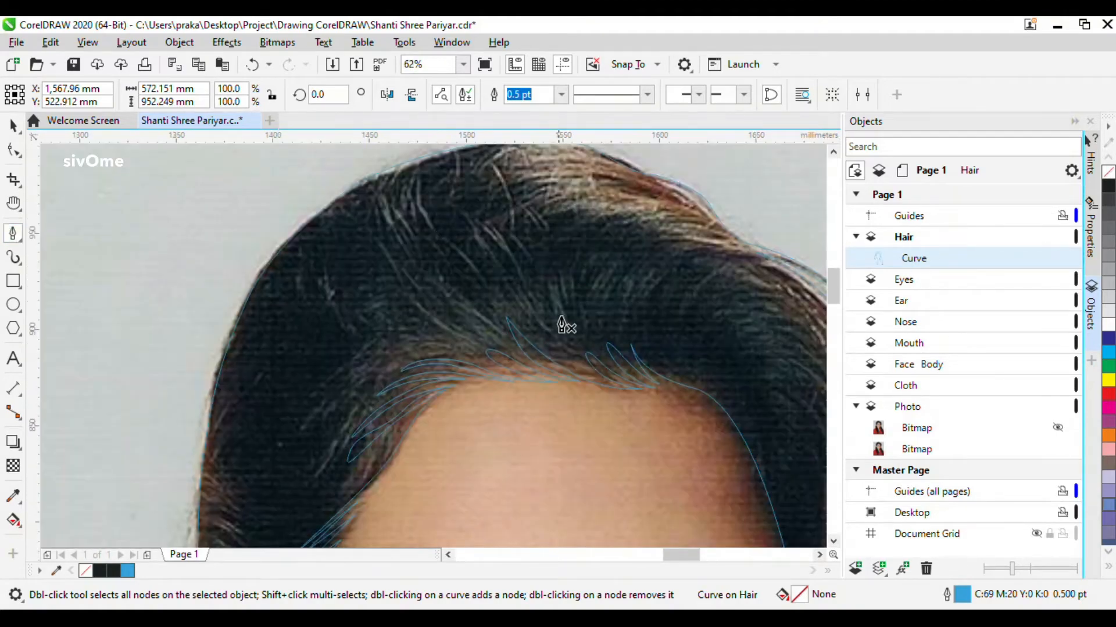
scroll(568, 346, "up", 1)
left_click(576, 374)
left_click_drag(481, 266, 451, 208)
scroll(486, 353, "down", 1)
key("ctrl+z")
key("ctrl+z")
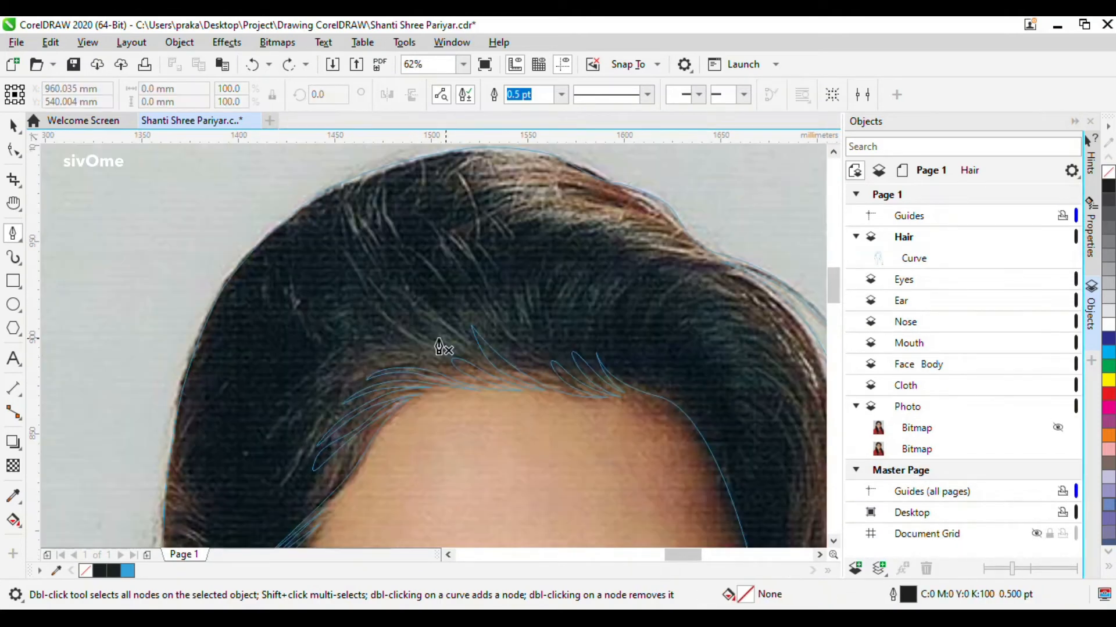
Draw a closed thin strand about 47 by 48 mm curving from the forehead hairline down toward the temple.
scroll(286, 431, "up", 1)
left_click_drag(365, 409, 412, 375)
left_click(448, 354)
left_click_drag(332, 418, 299, 450)
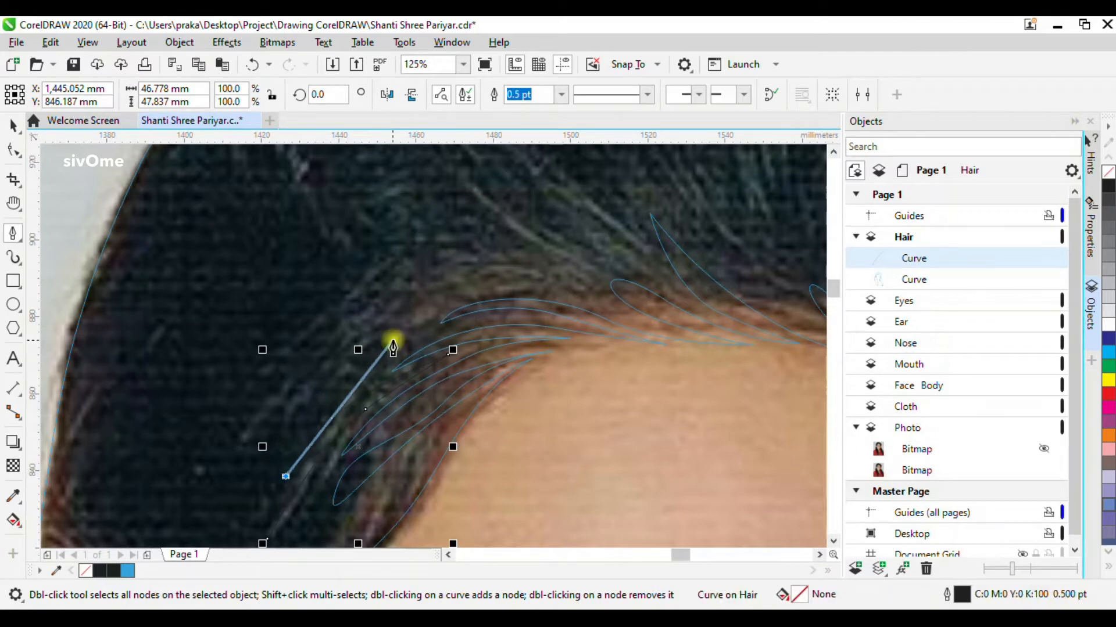
scroll(503, 229, "down", 1)
scroll(371, 380, "up", 1)
left_click(401, 386)
scroll(435, 436, "down", 1)
scroll(432, 380, "up", 1)
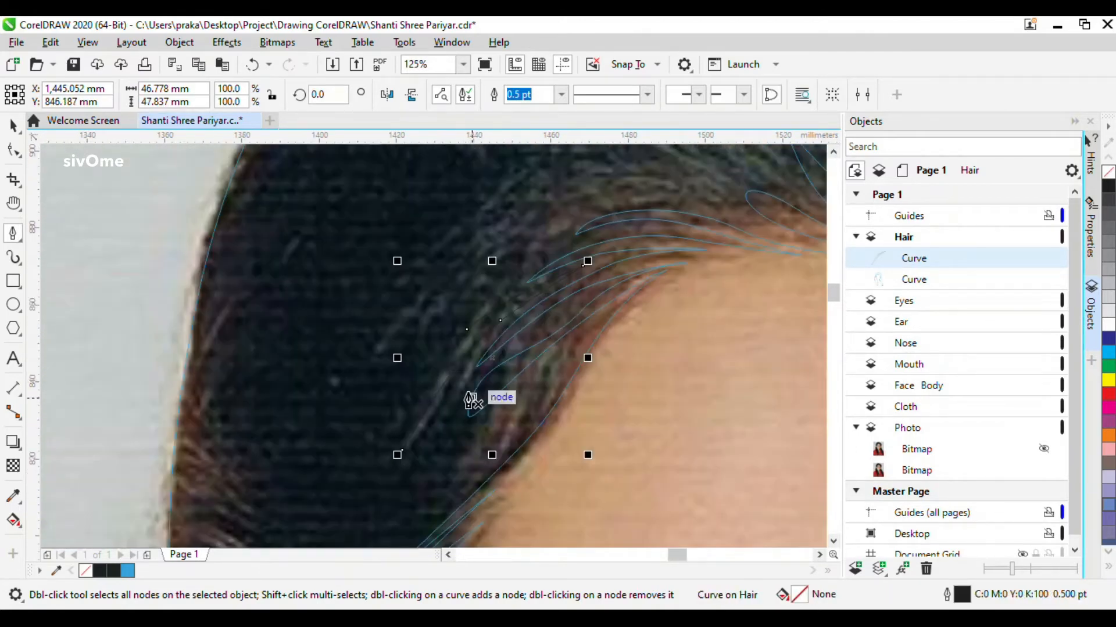
With nothing selected, set the default outline colour for new objects to blue, C80 M51 Y0 K0.
scroll(439, 383, "down", 1)
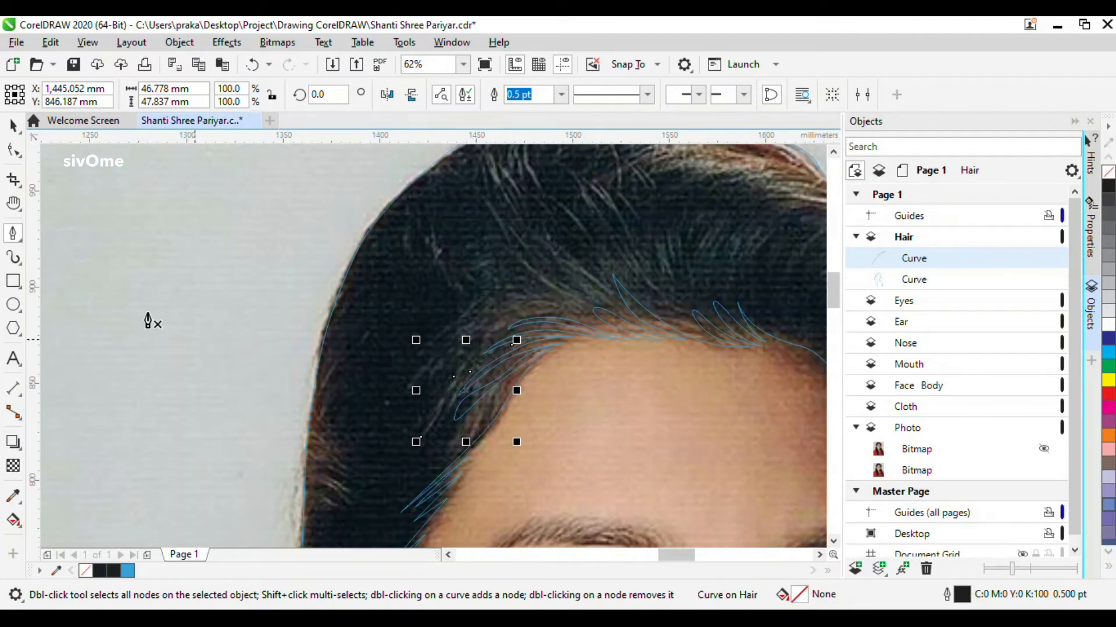
scroll(203, 317, "down", 2)
key("space")
left_click(164, 340)
scroll(245, 334, "up", 2)
double_click(904, 593)
left_click(598, 418)
left_click(457, 234)
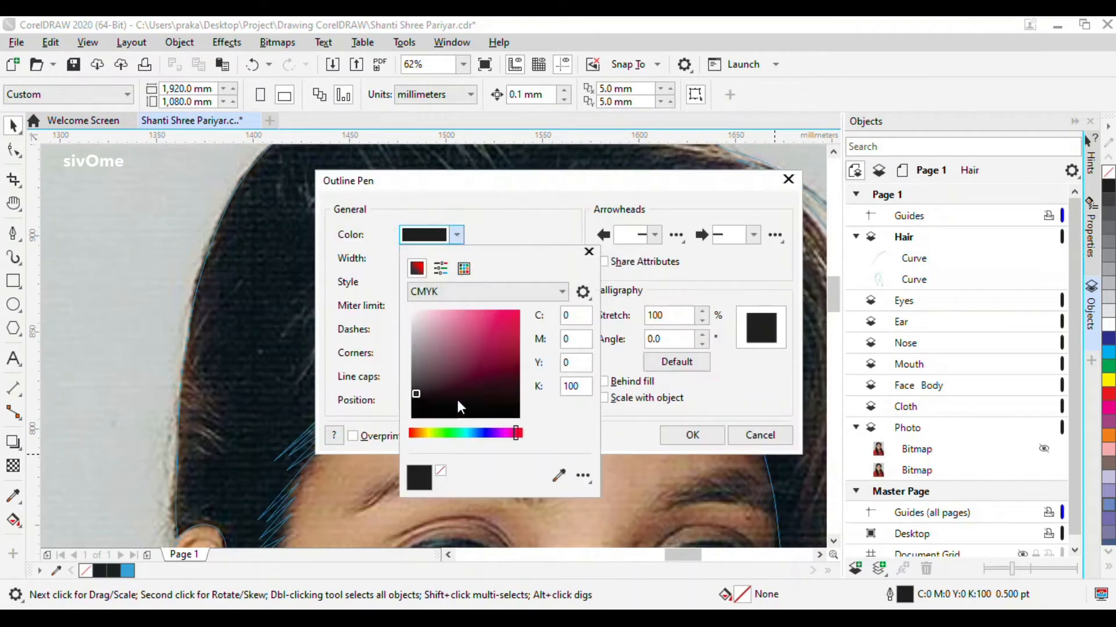
left_click(479, 436)
left_click(498, 333)
left_click(694, 435)
left_click(694, 434)
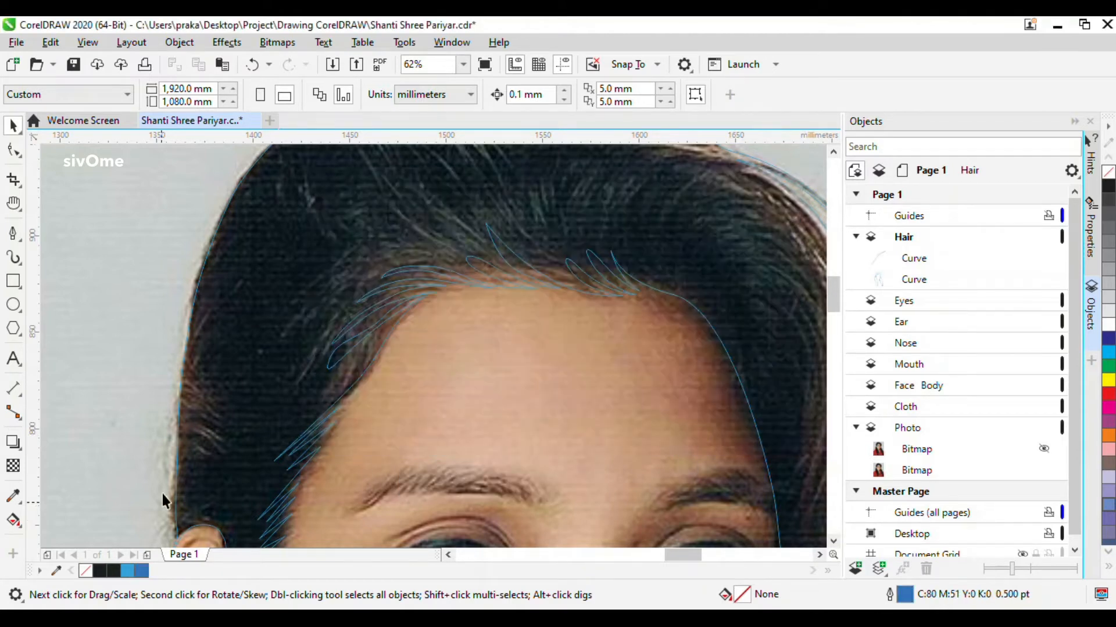
Start a new Pen curve above the forehead hairline and trace a strand bending down to its tip at the temple.
left_click(13, 232)
scroll(360, 348, "down", 2)
scroll(404, 327, "up", 4)
left_click(479, 410)
left_click_drag(382, 394, 331, 401)
left_click_drag(240, 486, 214, 526)
scroll(392, 283, "down", 1)
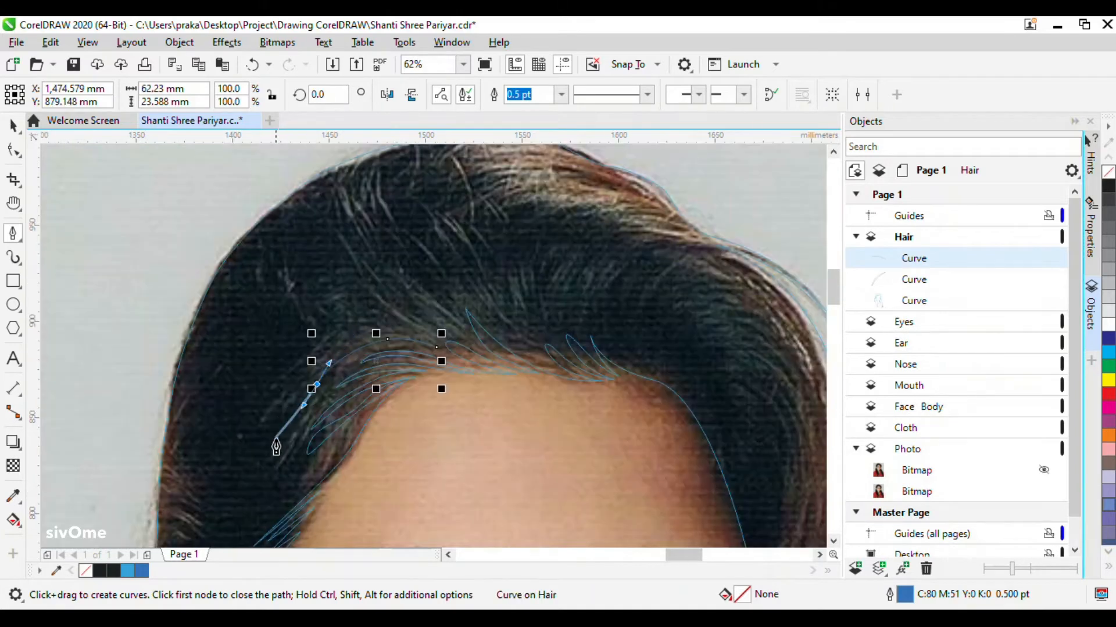
left_click(276, 447)
Add a second long strand beside the temple strand and close the curve at about 95 by 59 mm overall.
scroll(286, 393, "up", 1)
left_click_drag(392, 330, 392, 330)
left_click_drag(473, 288, 503, 287)
left_click(349, 329)
left_click(222, 472)
left_click_drag(361, 295, 395, 255)
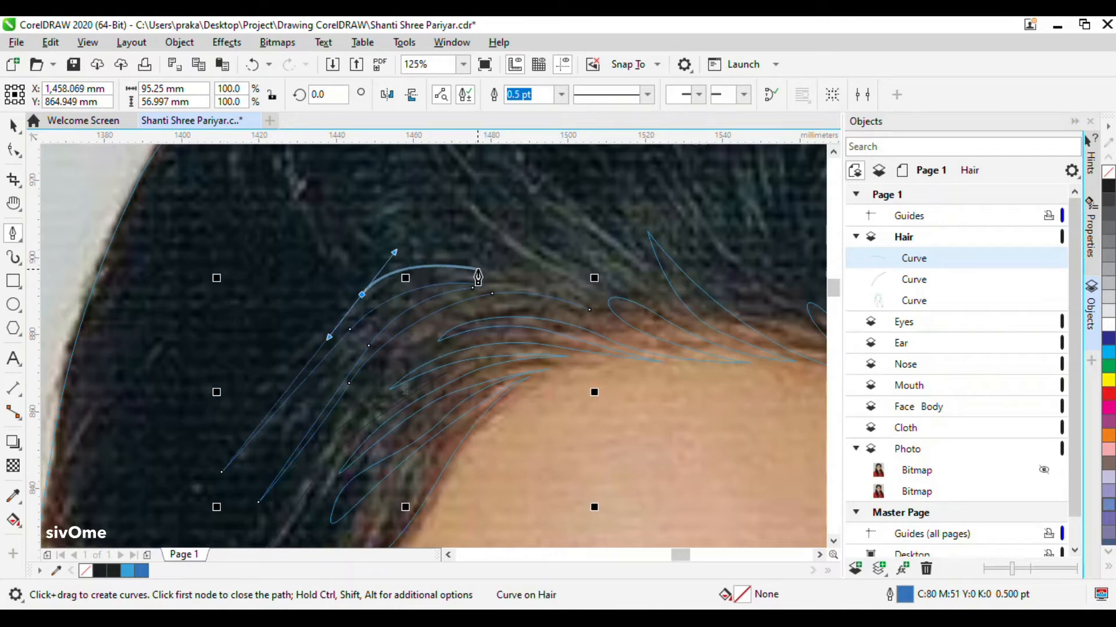
key("ctrl+z")
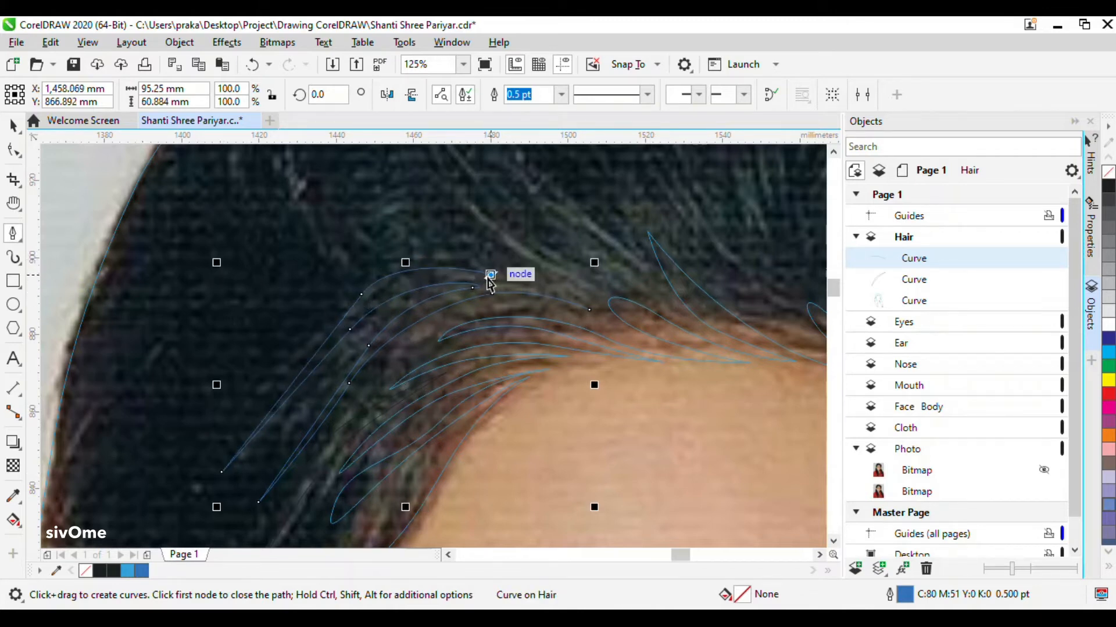
left_click_drag(356, 309, 394, 287)
left_click_drag(452, 274, 478, 274)
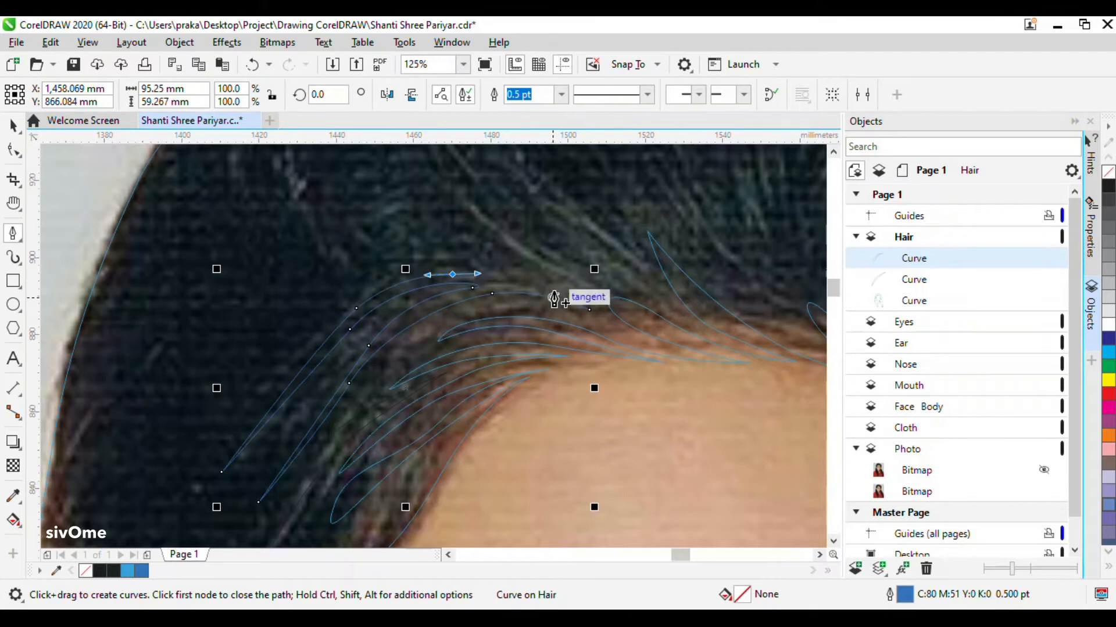
left_click(589, 310)
scroll(490, 365, "down", 1)
scroll(526, 308, "up", 1)
Trace a thin strand from above the forehead hairline up toward the crown and back down its other side.
left_click(535, 344)
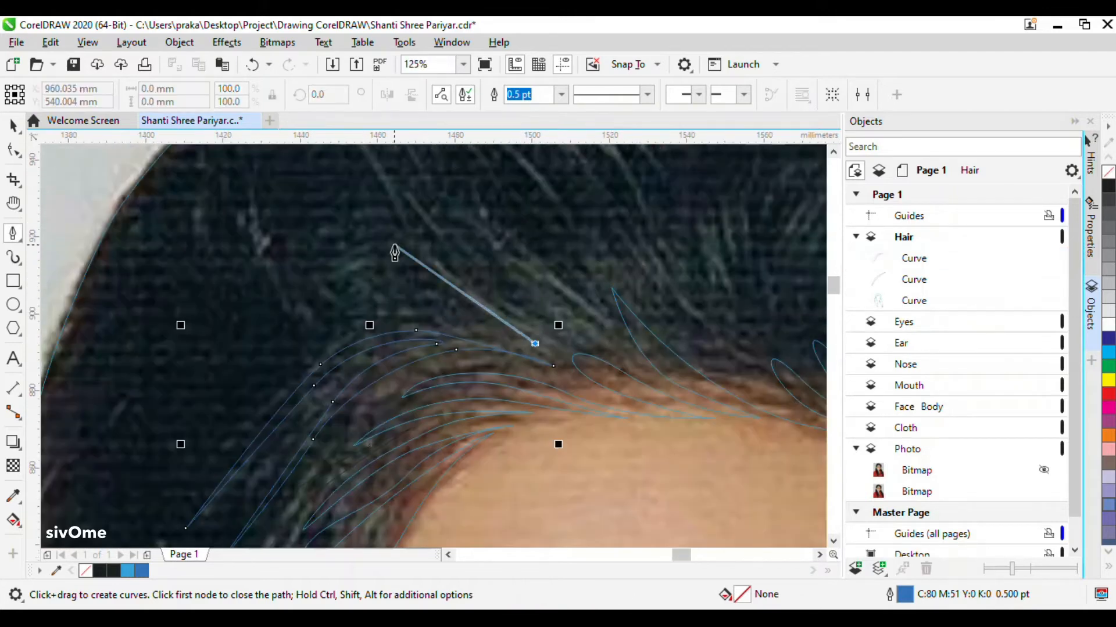
left_click_drag(403, 235, 363, 180)
scroll(407, 351, "down", 1)
left_click(366, 225)
scroll(372, 230, "up", 1)
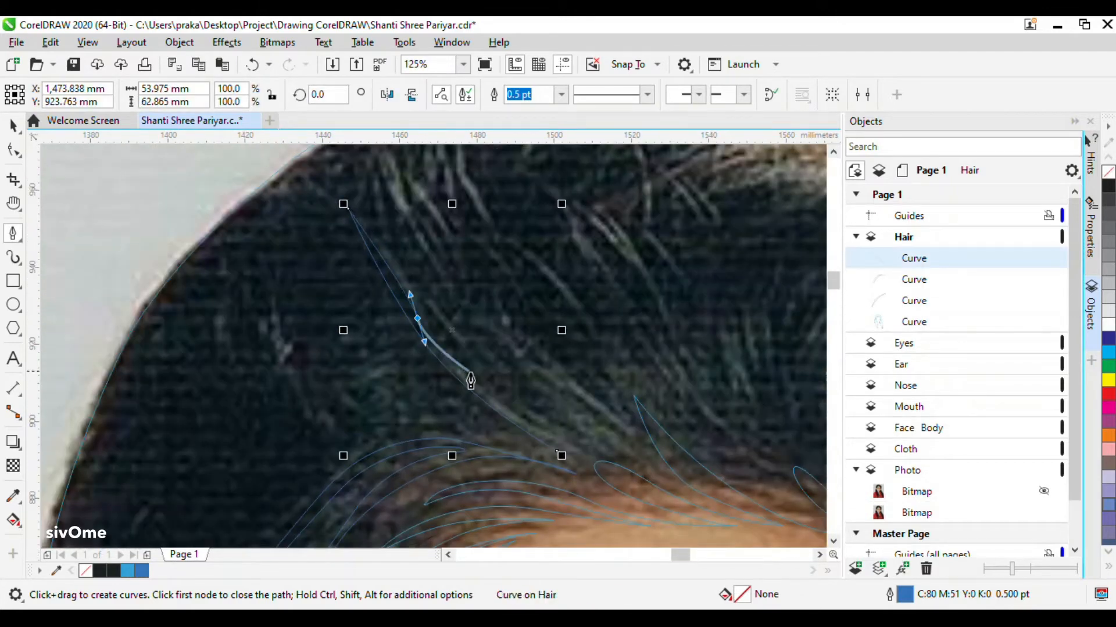
key("ctrl+z")
left_click_drag(447, 357, 479, 385)
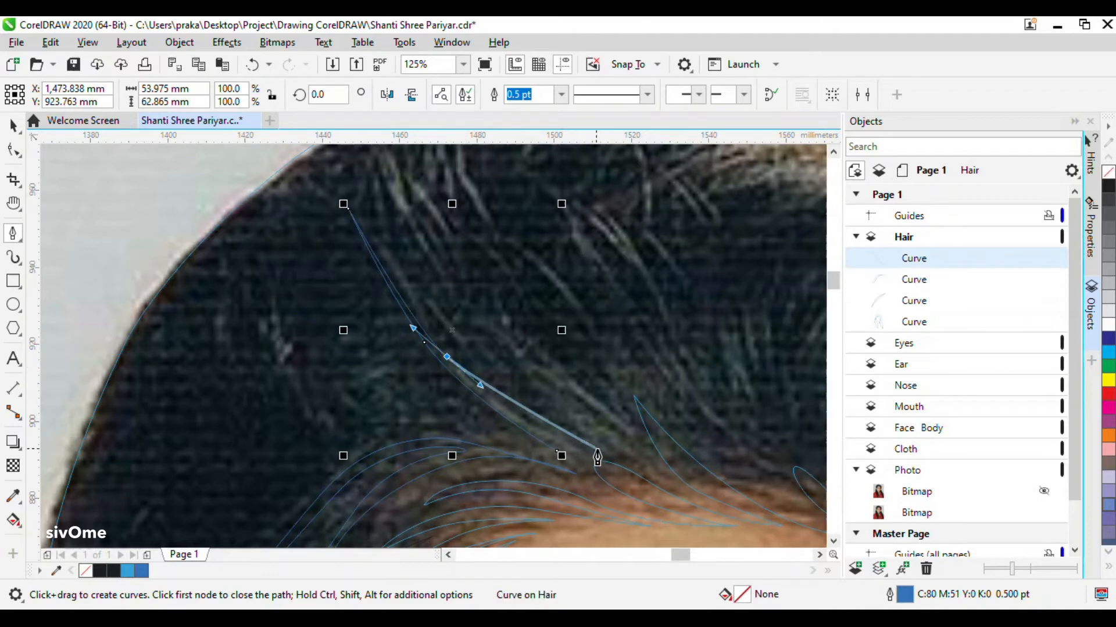
left_click_drag(376, 210, 370, 166)
scroll(371, 168, "down", 1)
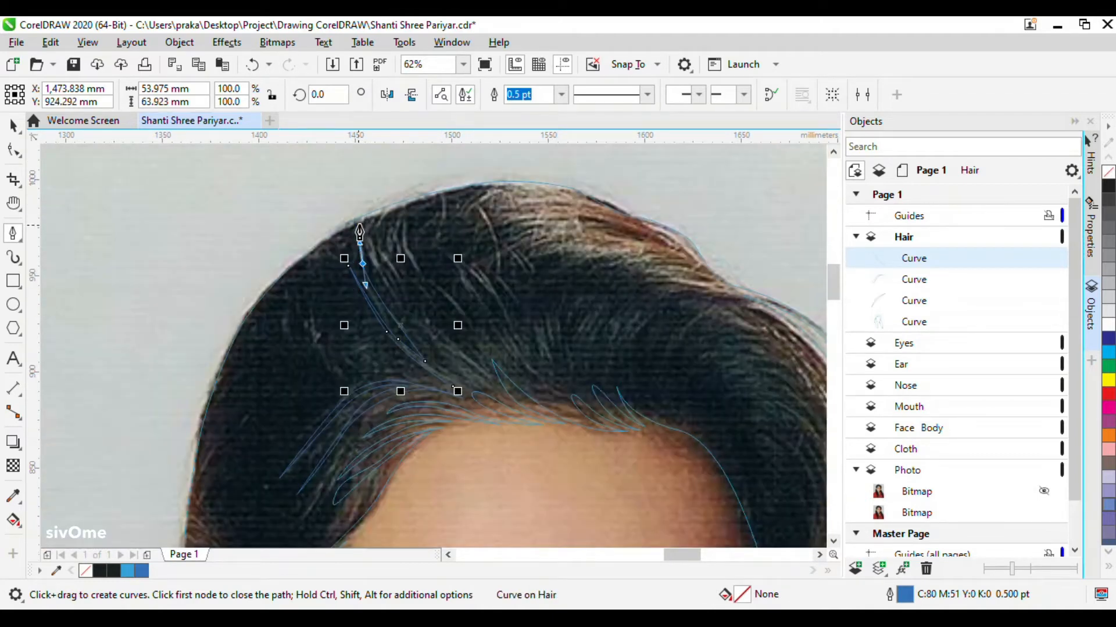
scroll(362, 224, "up", 1)
left_click(363, 211)
left_click_drag(407, 353, 450, 425)
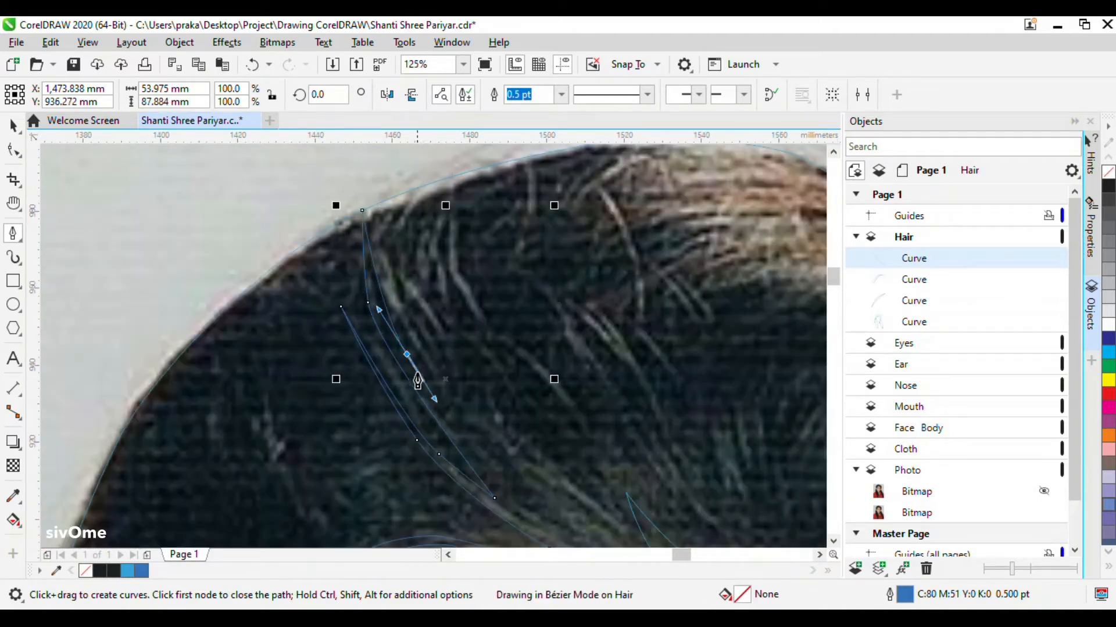
key("ctrl+z")
key("ctrl+z")
Add two adjoining long strands rising to the crown's outer edge and returning toward the forehead hairline.
left_click_drag(371, 336, 343, 268)
left_click(344, 220)
left_click_drag(417, 392, 460, 446)
left_click(517, 492)
left_click_drag(391, 289, 375, 220)
left_click(392, 197)
left_click_drag(416, 334, 443, 373)
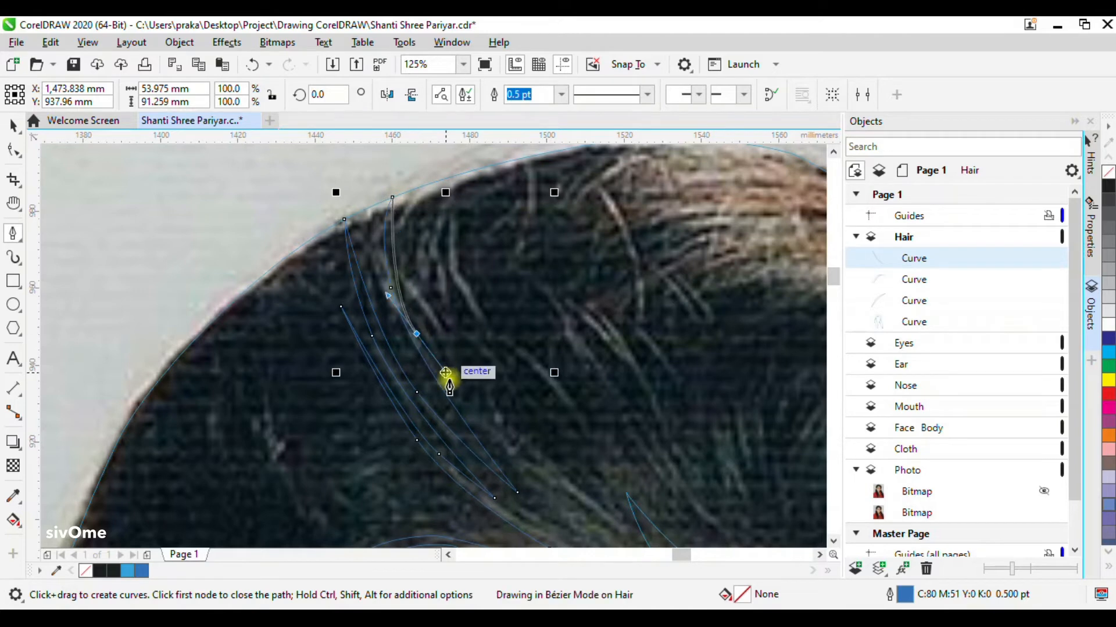
left_click(553, 504)
Outline two further strands reaching up to the top edge of the head, ending the last at the forehead hairline.
left_click(427, 185)
left_click_drag(453, 339, 498, 410)
left_click(562, 480)
left_click_drag(475, 300, 472, 259)
left_click(483, 167)
left_click_drag(509, 349, 552, 446)
scroll(572, 465, "down", 1)
scroll(498, 352, "up", 1)
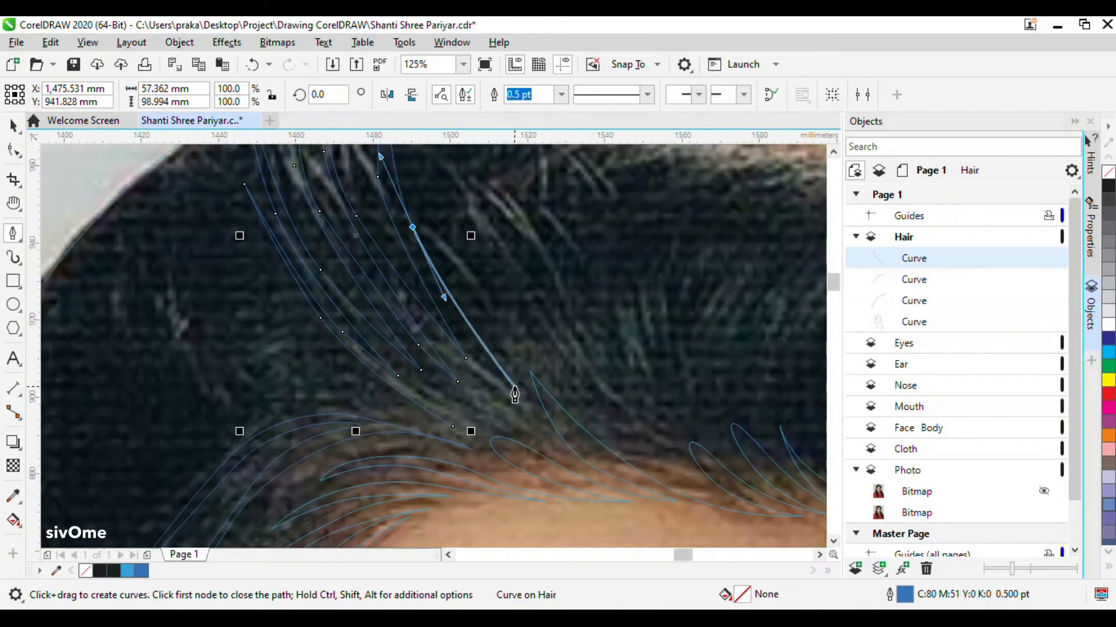
scroll(510, 372, "up", 1)
left_click(620, 518)
Outline the shorter strands between the long ones above the forehead and close the curve, about 83 by 105 mm overall.
left_click_drag(453, 323, 416, 263)
left_click(347, 164)
left_click_drag(443, 343, 386, 312)
left_click(583, 503)
left_click_drag(498, 473, 435, 439)
left_click_drag(327, 326, 354, 371)
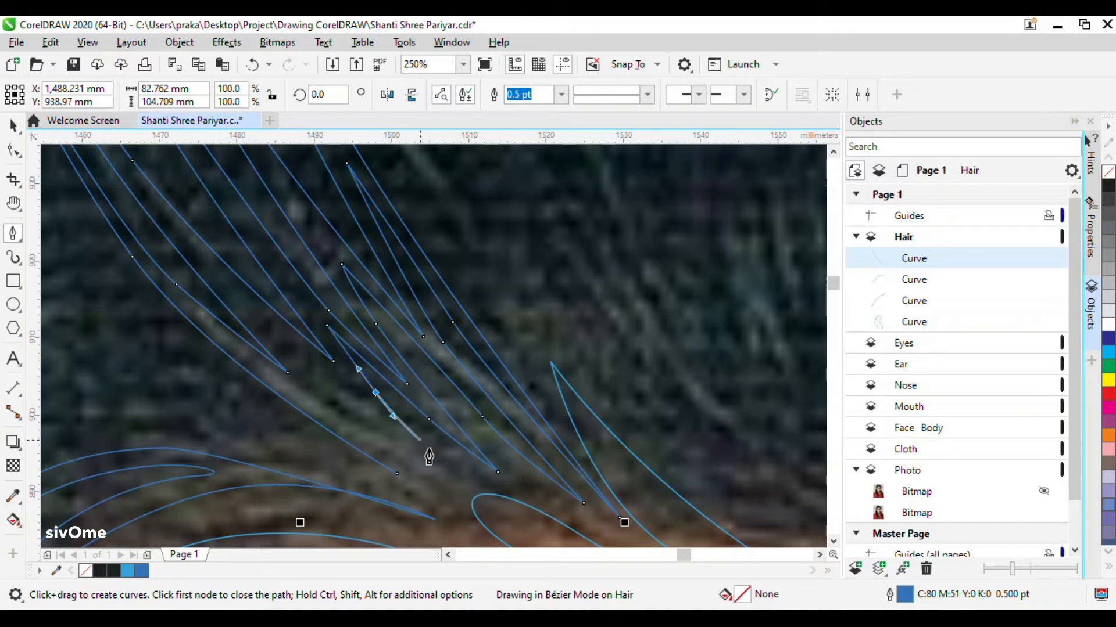
mouse_move(367, 407)
left_mouse_down()
mouse_move(355, 395)
mouse_move(381, 458)
mouse_move(436, 503)
left_mouse_up()
scroll(414, 461, "down", 2)
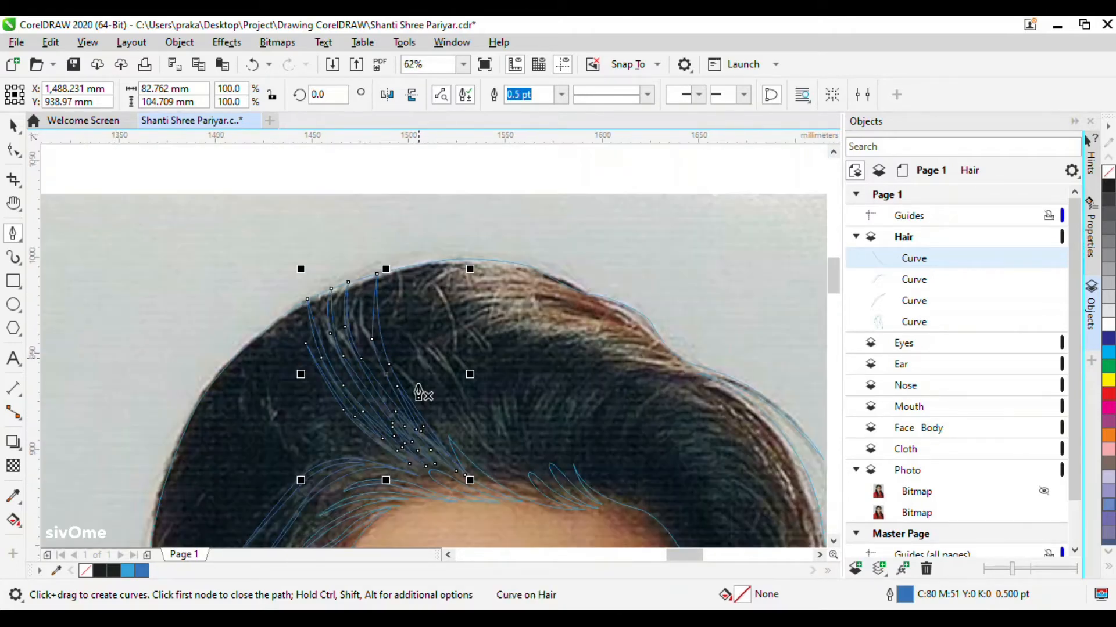
scroll(418, 394, "down", 1)
scroll(367, 383, "up", 1)
scroll(387, 456, "down", 1)
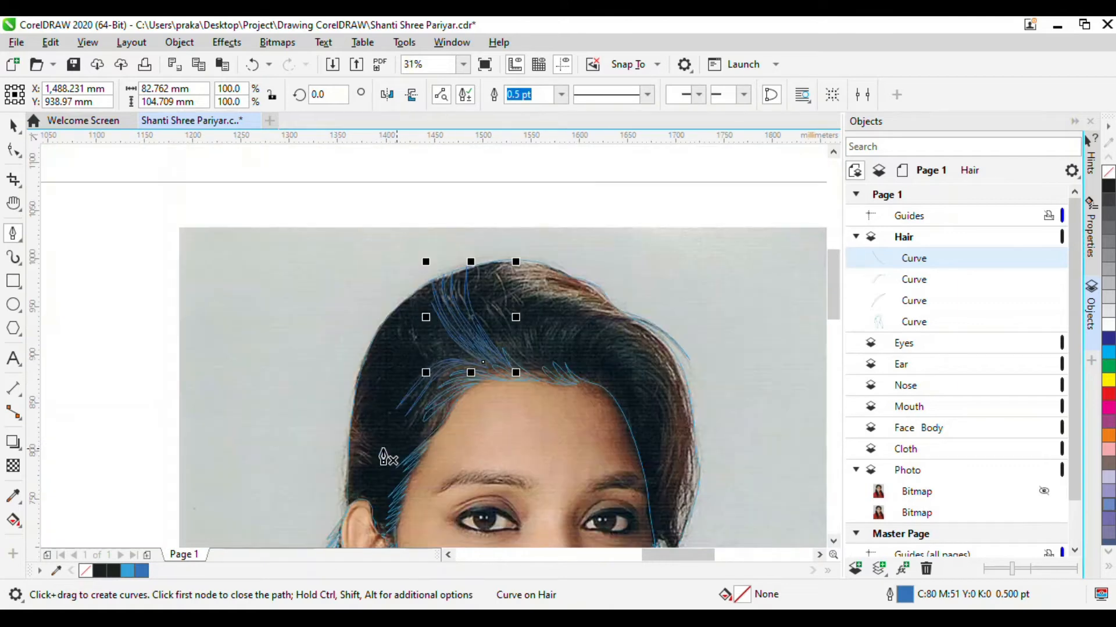
Start a new curve at the hair's outer edge above the ear and outline its first narrow strands.
scroll(356, 465, "up", 2)
left_click(337, 307)
left_click_drag(379, 358, 395, 388)
left_click(444, 412)
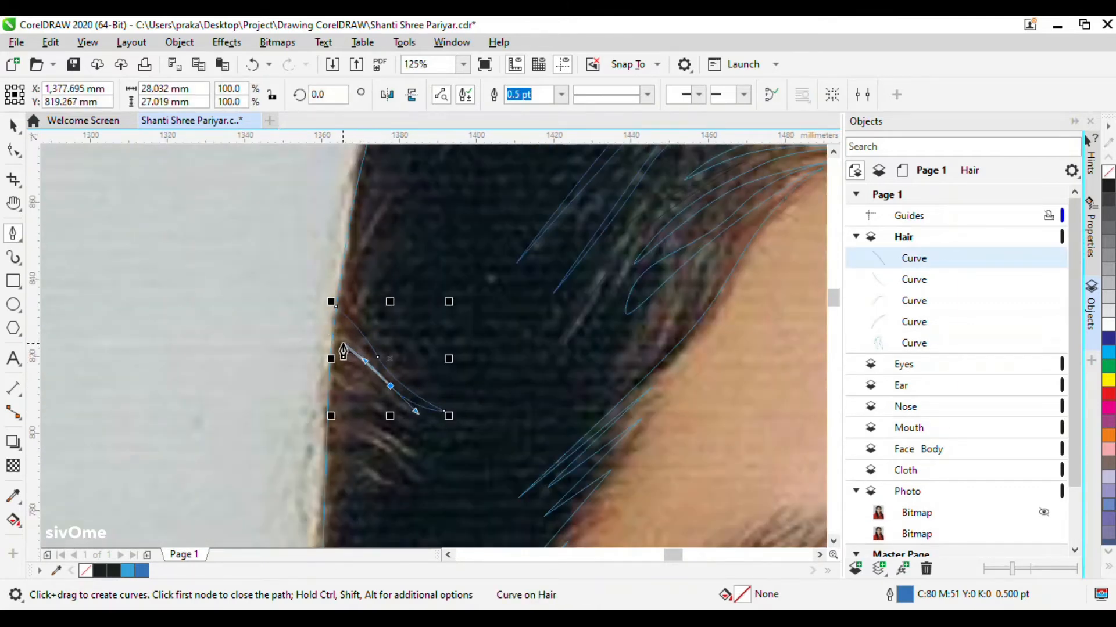
scroll(347, 338, "up", 1)
left_click_drag(400, 417, 428, 451)
left_click_drag(509, 492, 539, 495)
left_click(508, 491, "alt")
Outline the middle pointed strands of the group above the ear, alternating tips between the outer edge and the dark hair.
left_click_drag(395, 444, 354, 401)
left_click(340, 388)
left_click_drag(446, 495, 501, 508)
left_click(533, 497)
scroll(573, 423, "down", 1)
scroll(512, 481, "up", 1)
left_click_drag(538, 458, 506, 458)
left_click_drag(419, 397, 391, 358)
left_click_drag(480, 471, 543, 515)
left_click(552, 530)
Add further short strands lower in the group above the ear, replacing one misplaced tip.
scroll(546, 370, "down", 1)
scroll(521, 439, "up", 1)
left_click_drag(499, 416, 481, 405)
left_click_drag(427, 354, 425, 342)
mouse_move(507, 432)
left_mouse_down()
mouse_move(575, 473)
mouse_move(479, 450)
left_mouse_up()
left_click(610, 478)
key("ctrl+z")
left_click_drag(545, 461, 531, 458)
left_click_drag(468, 419, 486, 426)
left_click(421, 411)
Trace the lowest strand back to the hair's outer edge and close the curve, about 31 by 48 mm overall.
left_click_drag(545, 486, 513, 513)
scroll(590, 417, "down", 1)
scroll(512, 436, "up", 1)
left_click(499, 432)
left_click(635, 496)
left_click(621, 497)
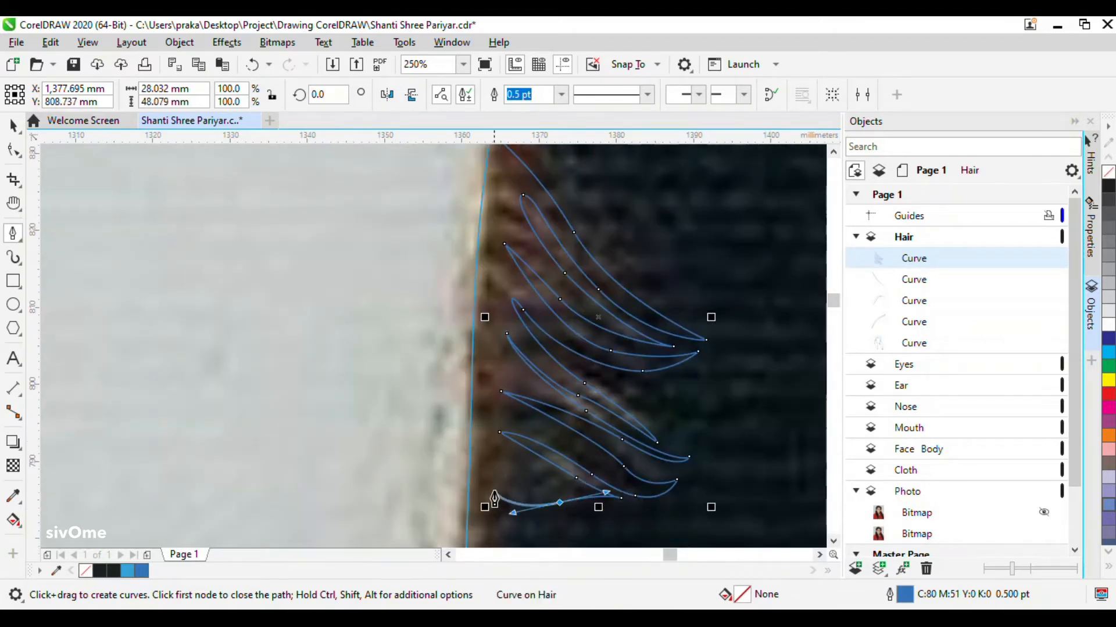
left_click(470, 460)
scroll(473, 256, "up", 1)
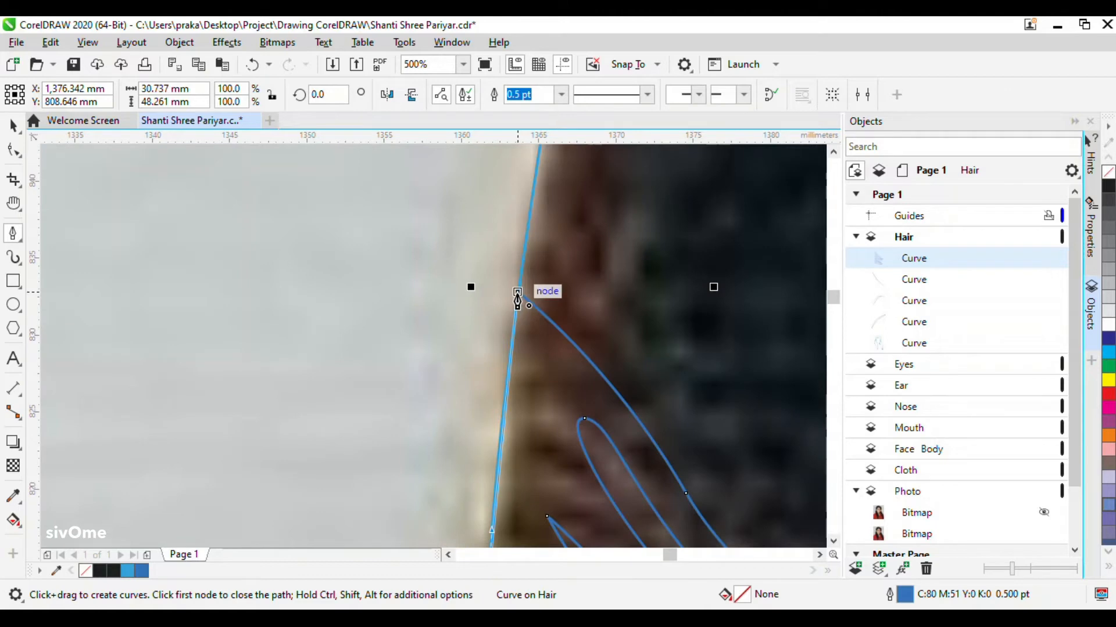
scroll(517, 299, "down", 4)
scroll(535, 288, "up", 2)
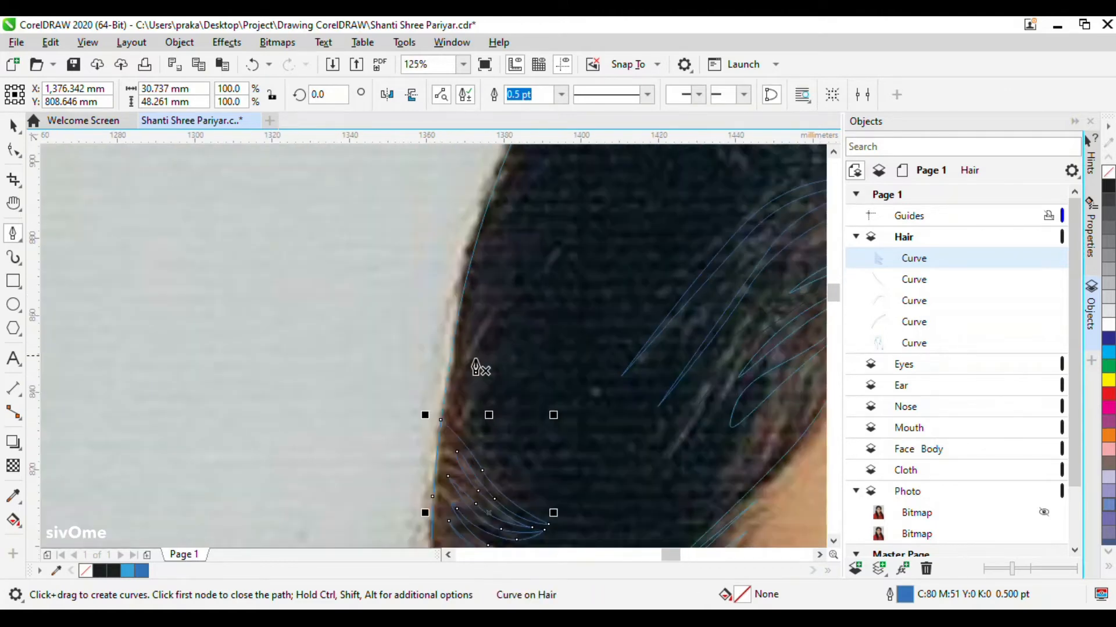
left_click(446, 394)
left_click_drag(518, 257, 553, 189)
scroll(578, 180, "down", 1)
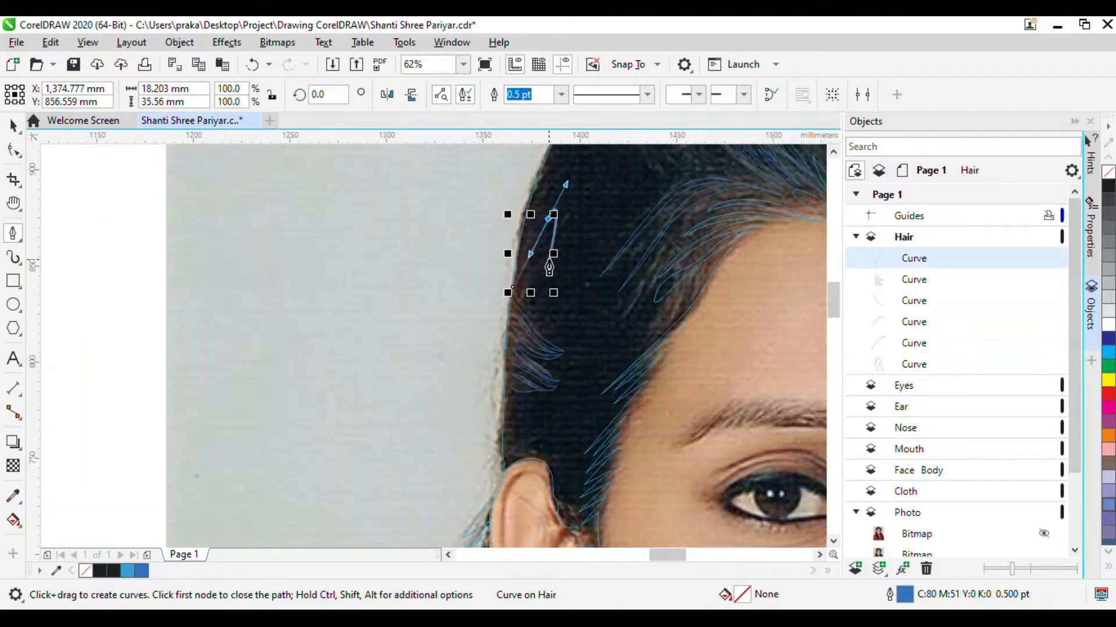
key("ctrl+z")
scroll(591, 305, "down", 2)
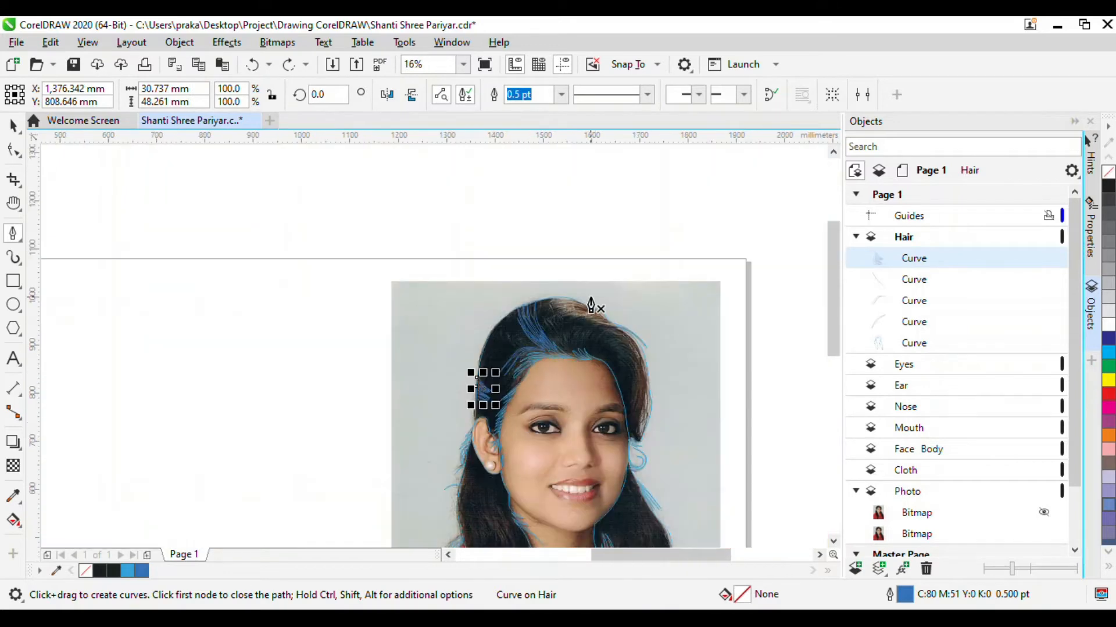
Start a curve above the forehead, sweep it over the crown to the outer edge, and return along the first highlighted strand.
scroll(511, 356, "up", 4)
left_click_drag(459, 352, 482, 396)
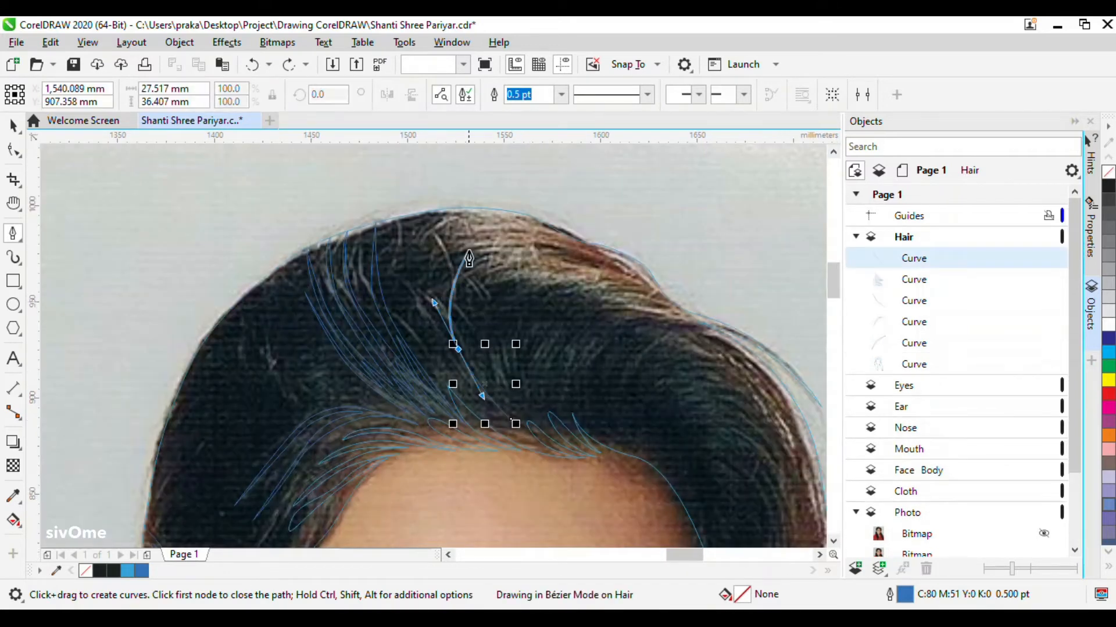
left_click_drag(617, 272, 648, 285)
left_click(666, 297)
scroll(581, 270, "up", 2)
left_click(597, 271)
left_click_drag(446, 265, 416, 274)
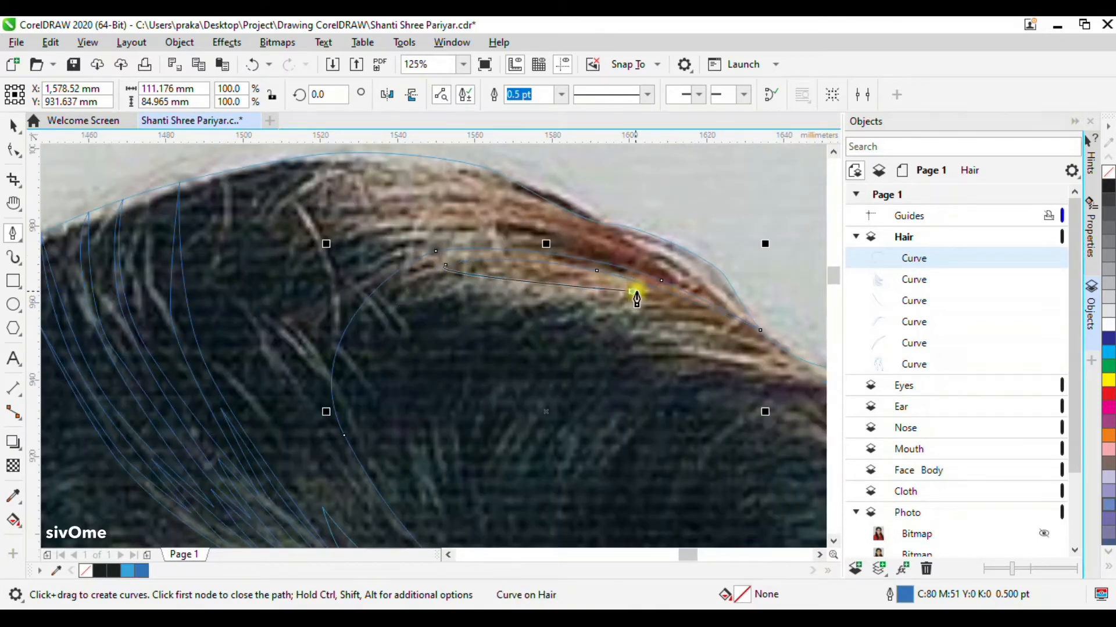
Outline the adjoining highlighted strands between the crown and the hair's outer edge, undoing the last misplaced point.
left_click_drag(636, 291, 527, 303)
left_click(803, 361)
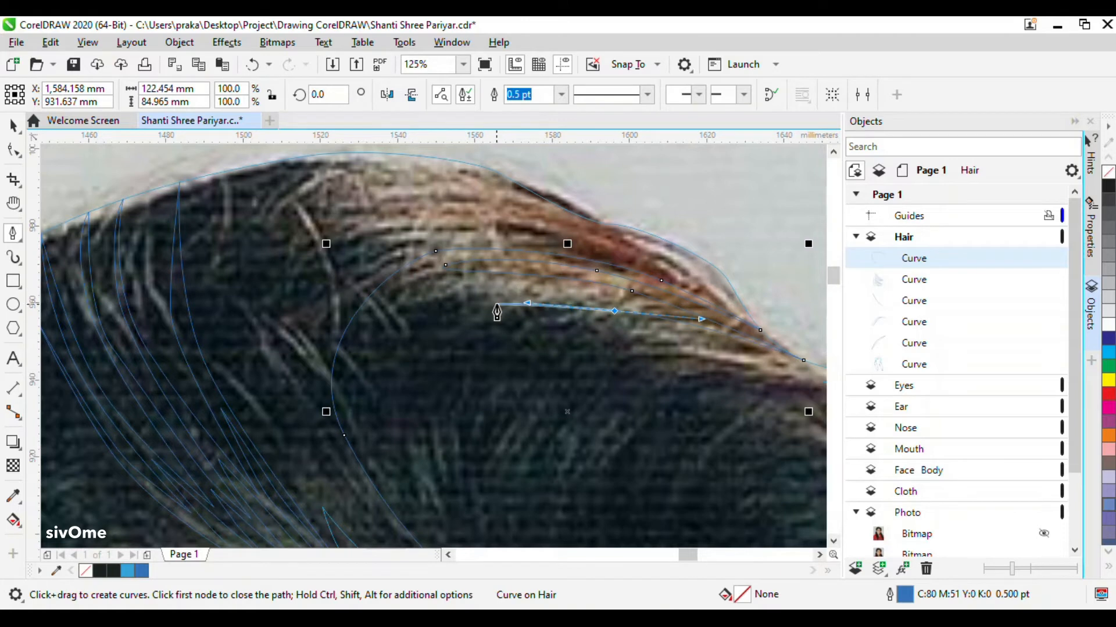
left_click_drag(628, 304, 585, 308)
left_click(813, 375)
key("ctrl+z")
scroll(379, 254, "down", 2)
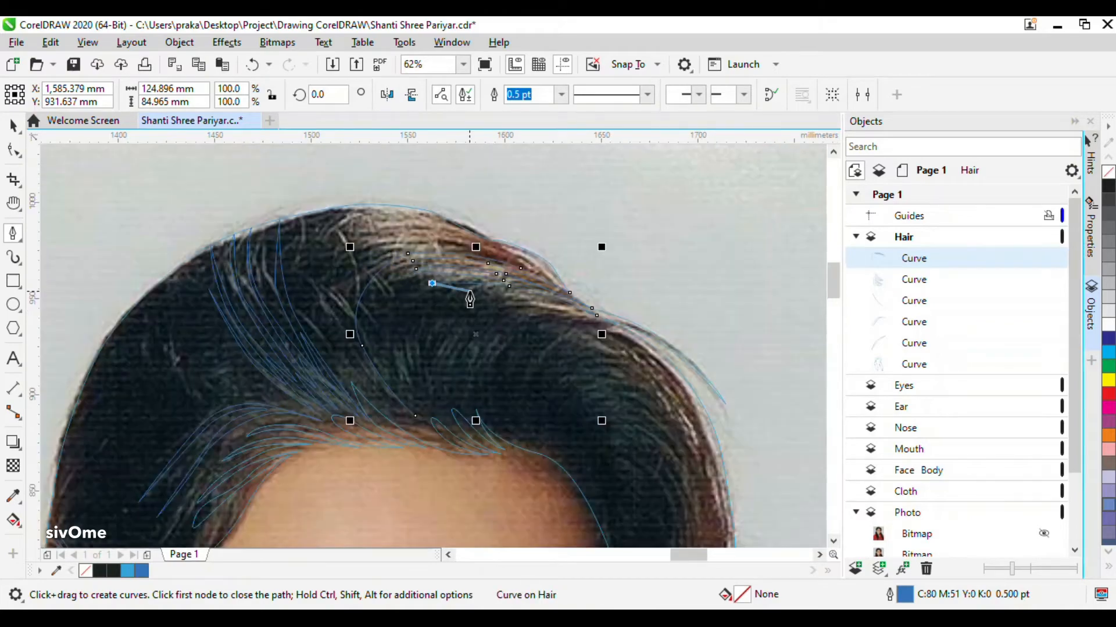
Trace the lower highlighted strand around the crown's bend to a downward tip and back up beside it.
scroll(431, 286, "up", 2)
left_click_drag(419, 287, 380, 265)
left_click(363, 378)
scroll(393, 274, "up", 2)
key("ctrl+z")
left_click_drag(333, 368, 386, 298)
left_click(665, 313)
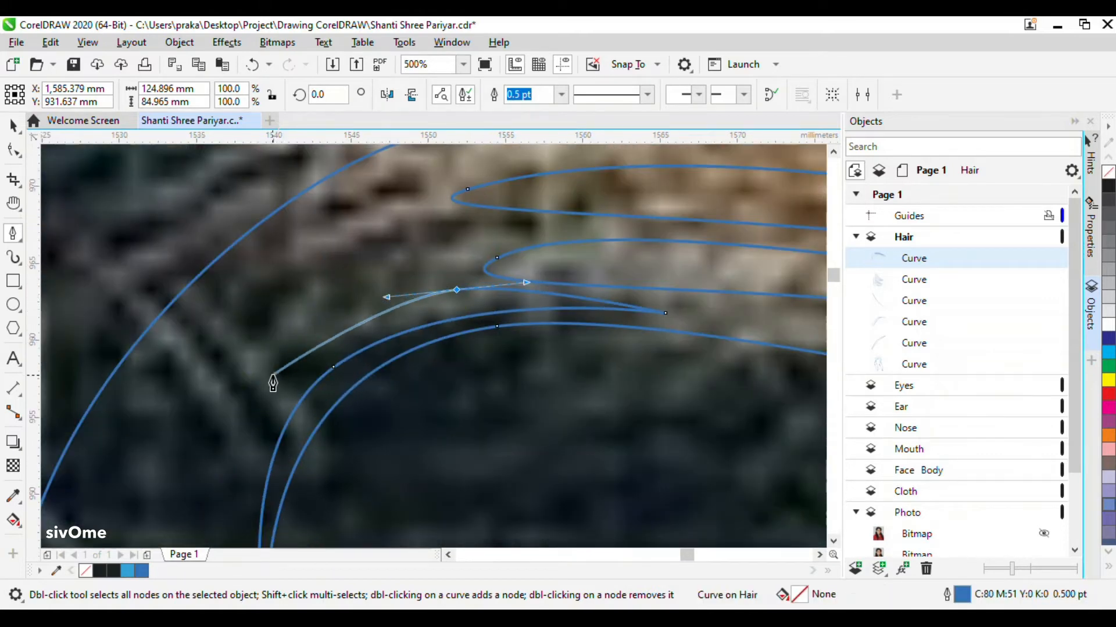
Outline a curved strand down to a point inside the crown's bend and back up into the highlighted hair.
left_click(247, 528)
left_click_drag(251, 396, 285, 298)
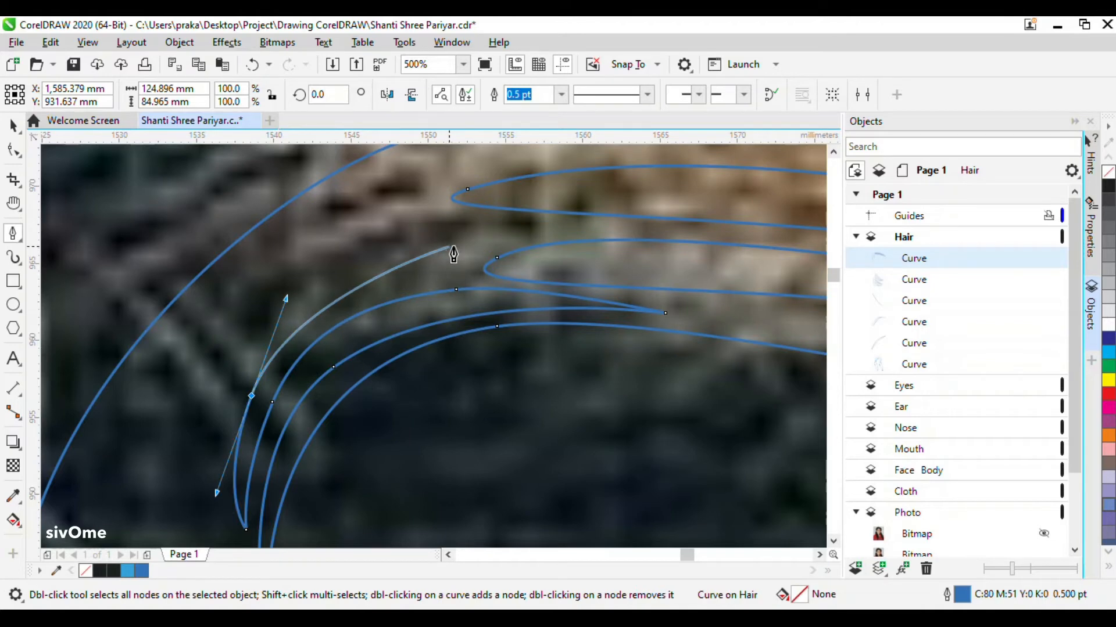
left_click_drag(502, 236, 552, 231)
left_click(625, 230)
Add a second curved strand outside the previous one and join it toward the upper highlighted strands.
left_click_drag(407, 228, 342, 249)
left_click_drag(222, 385, 203, 475)
left_click_drag(199, 343, 236, 269)
left_click_drag(417, 205, 457, 208)
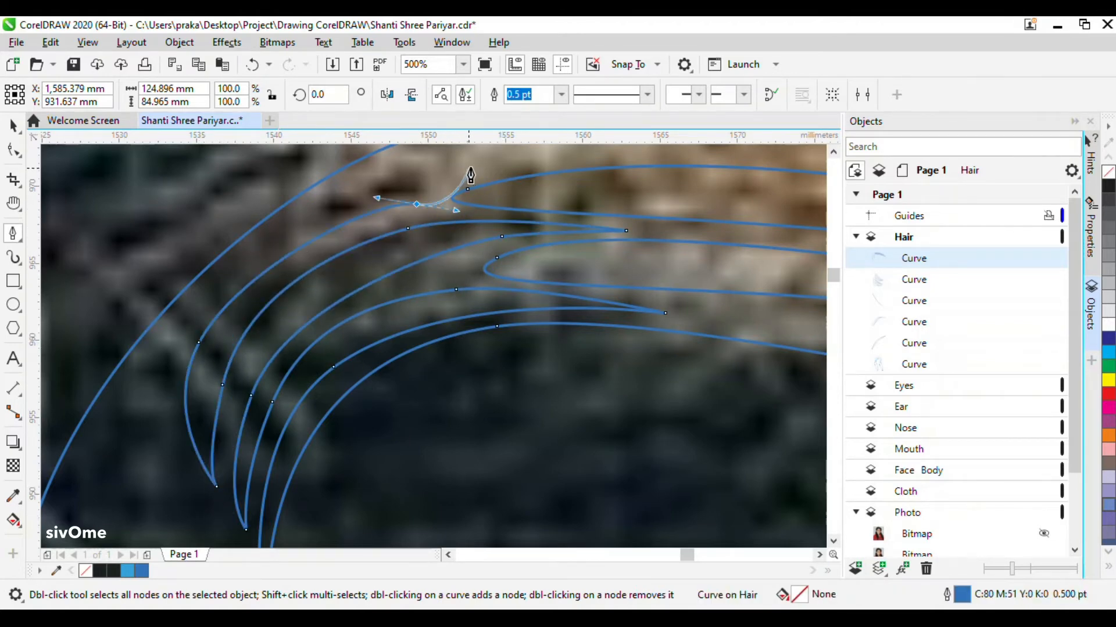
left_click_drag(468, 161, 506, 154)
Trace the uppermost highlighted strand around the outer bend down toward the forehead and back up to a narrow tip.
scroll(507, 157, "down", 1)
left_click(607, 193)
left_click_drag(453, 200, 389, 243)
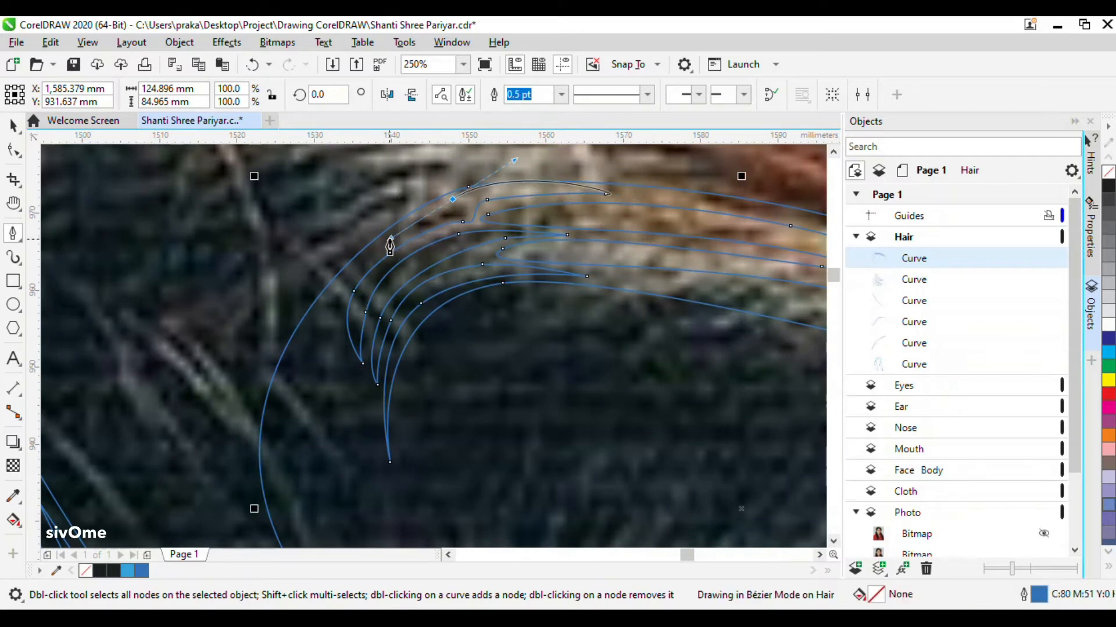
scroll(307, 392, "down", 1)
left_click_drag(297, 379, 303, 437)
scroll(344, 285, "down", 1)
scroll(354, 371, "up", 1)
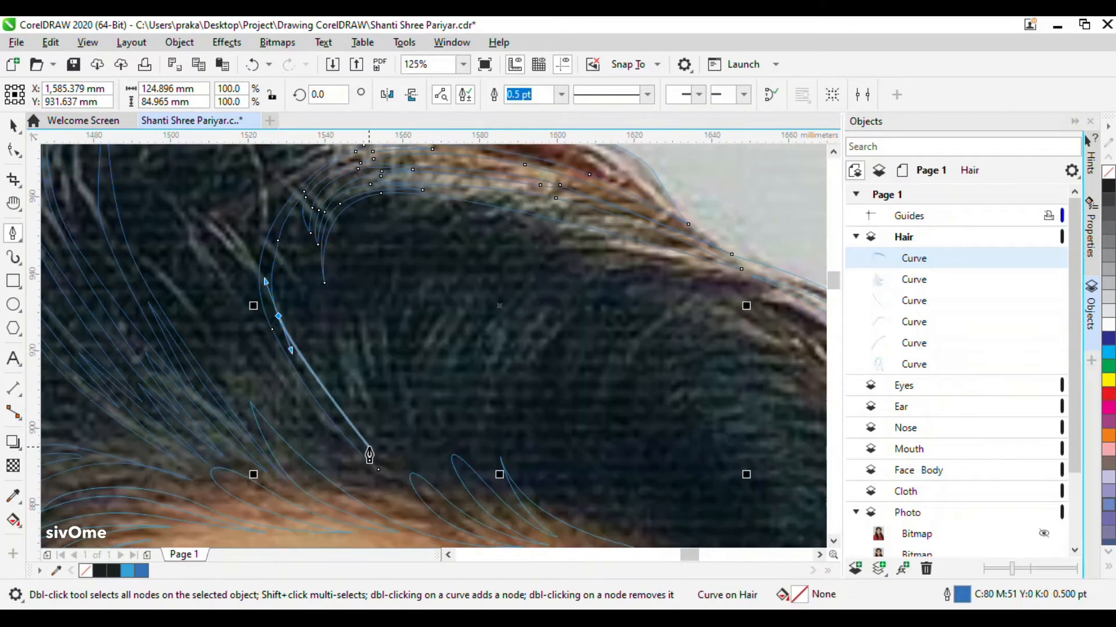
left_click_drag(315, 352, 309, 257)
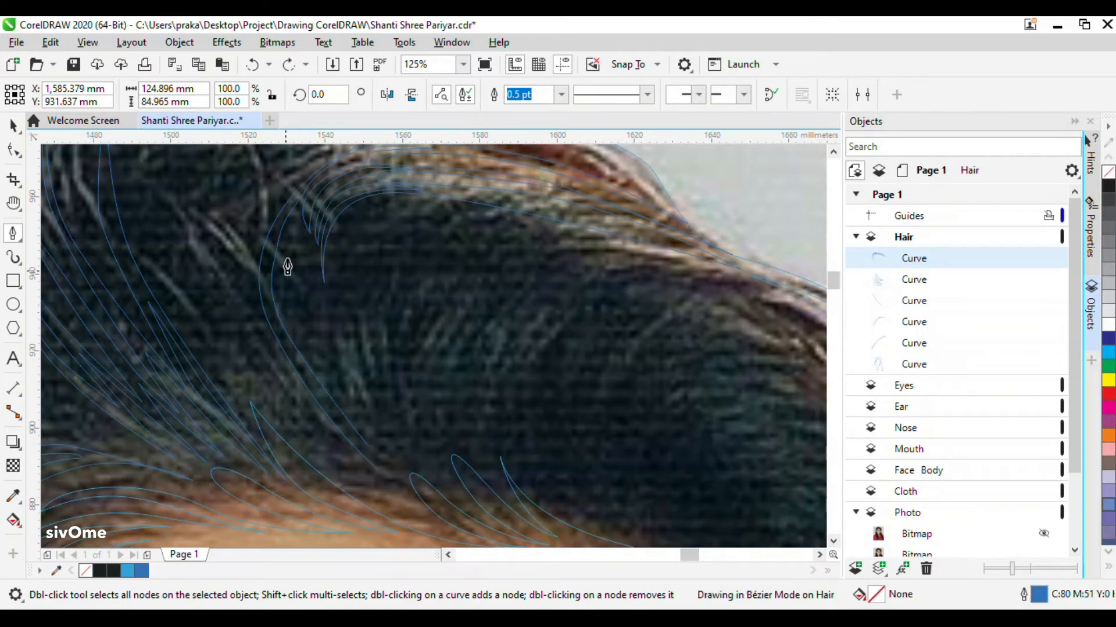
scroll(287, 267, "up", 1)
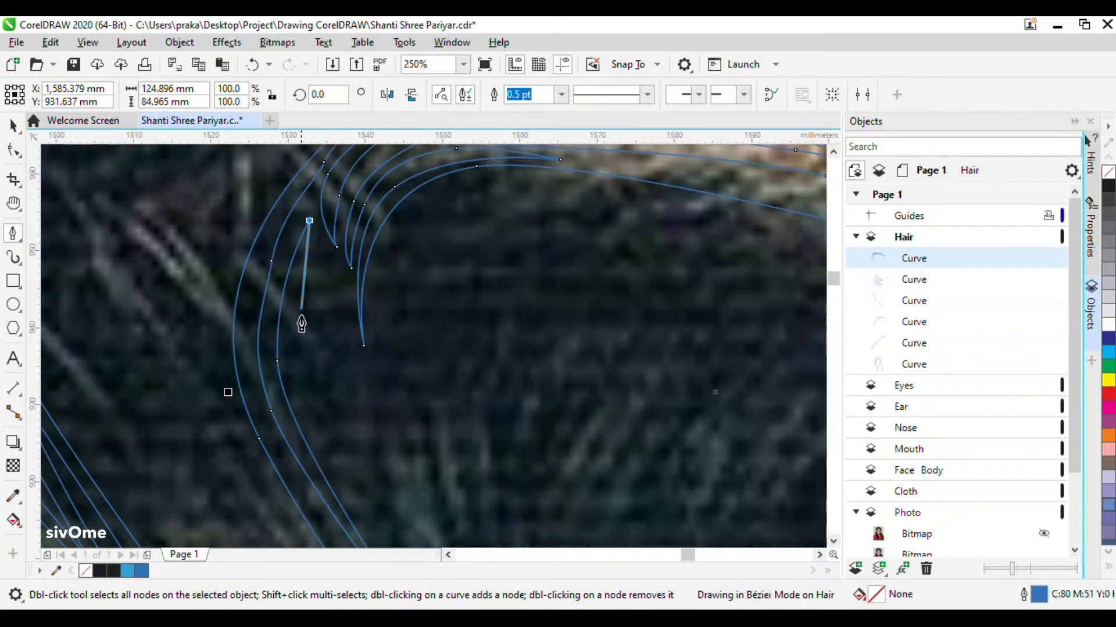
scroll(341, 462, "down", 1)
left_click_drag(299, 343, 296, 319)
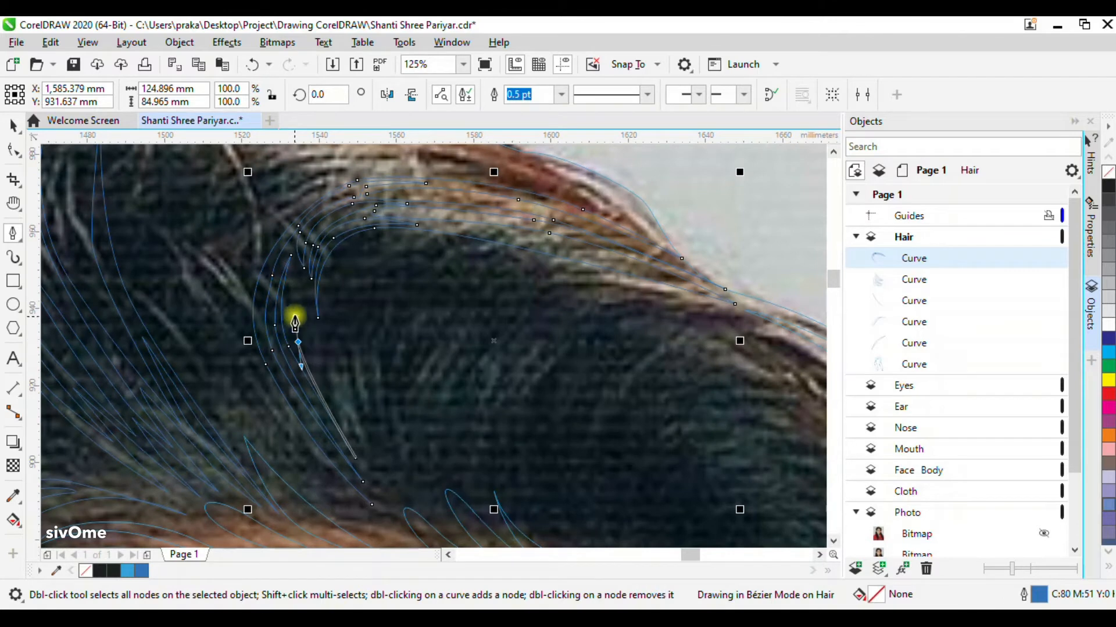
left_click_drag(294, 270, 291, 256)
scroll(285, 261, "up", 1)
key("ctrl+z")
key("ctrl+z")
Outline two slim strands between the forehead and the crown's bend, each ending in a pointed upper tip.
left_click_drag(294, 395, 292, 365)
left_click(305, 271)
left_click_drag(316, 411, 332, 459)
scroll(332, 459, "down", 1)
left_click(360, 476)
left_click_drag(317, 380, 312, 362)
scroll(290, 304, "up", 1)
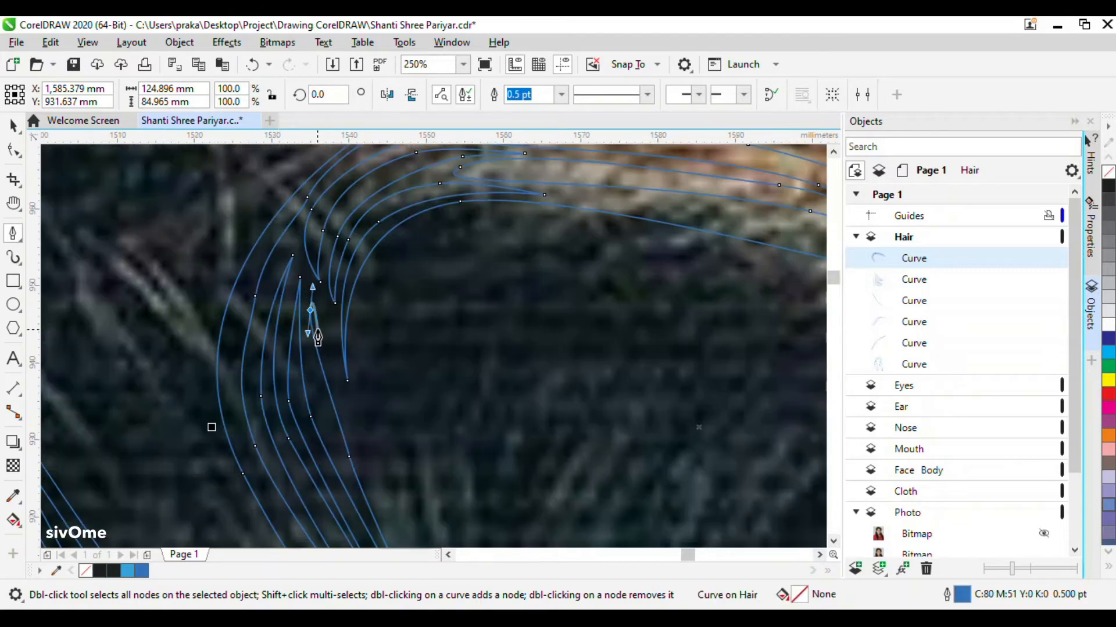
Trace a long strand up inside the bend and across beneath the highlights to the hair's outer edge.
scroll(366, 414, "down", 1)
left_click_drag(361, 409, 342, 315)
left_click_drag(358, 272, 379, 266)
left_click_drag(461, 270, 498, 275)
left_click(683, 319)
Return from the outer edge along a strand descending toward the forehead and outline its adjoining narrow strand.
left_click(474, 295)
left_click_drag(417, 486, 427, 533)
mouse_move(406, 477)
left_mouse_down()
mouse_move(399, 429)
mouse_move(423, 292)
mouse_move(430, 319)
mouse_move(431, 303)
left_mouse_up()
left_click_drag(407, 416, 403, 469)
left_click(409, 487)
Outline two more arched strands inside the bend, ending at a tip just below the long highlighted strand.
left_click_drag(395, 377, 396, 319)
left_click_drag(449, 278, 428, 277)
left_click_drag(402, 314, 391, 339)
left_click_drag(389, 446, 399, 486)
left_click_drag(373, 351, 379, 308)
left_click_drag(419, 278, 434, 274)
scroll(422, 270, "up", 2)
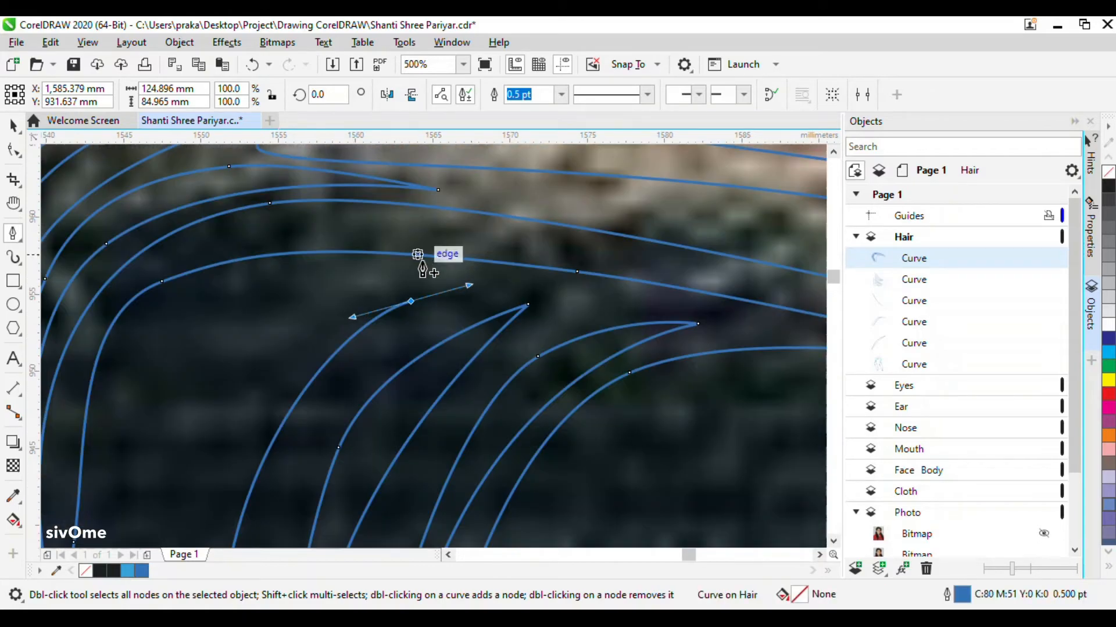
left_click(536, 284)
left_click_drag(304, 330, 262, 412)
scroll(259, 307, "down", 1)
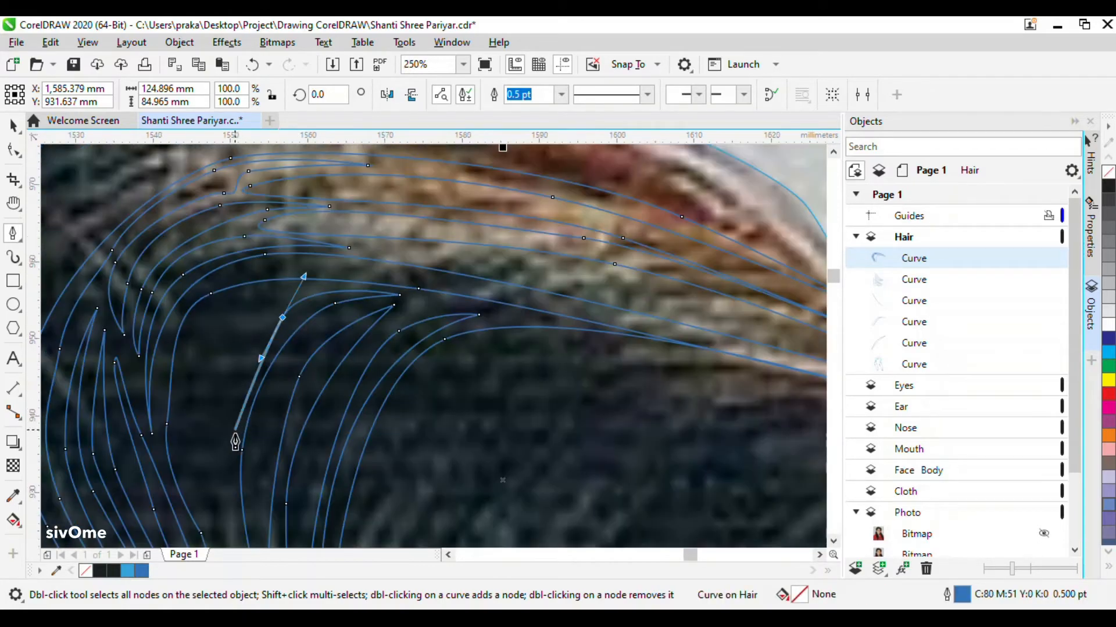
key("ctrl+z")
left_click_drag(286, 316, 223, 487)
key("ctrl+z")
scroll(259, 348, "up", 1)
scroll(365, 237, "down", 1)
left_click_drag(284, 417, 284, 446)
key("ctrl+z")
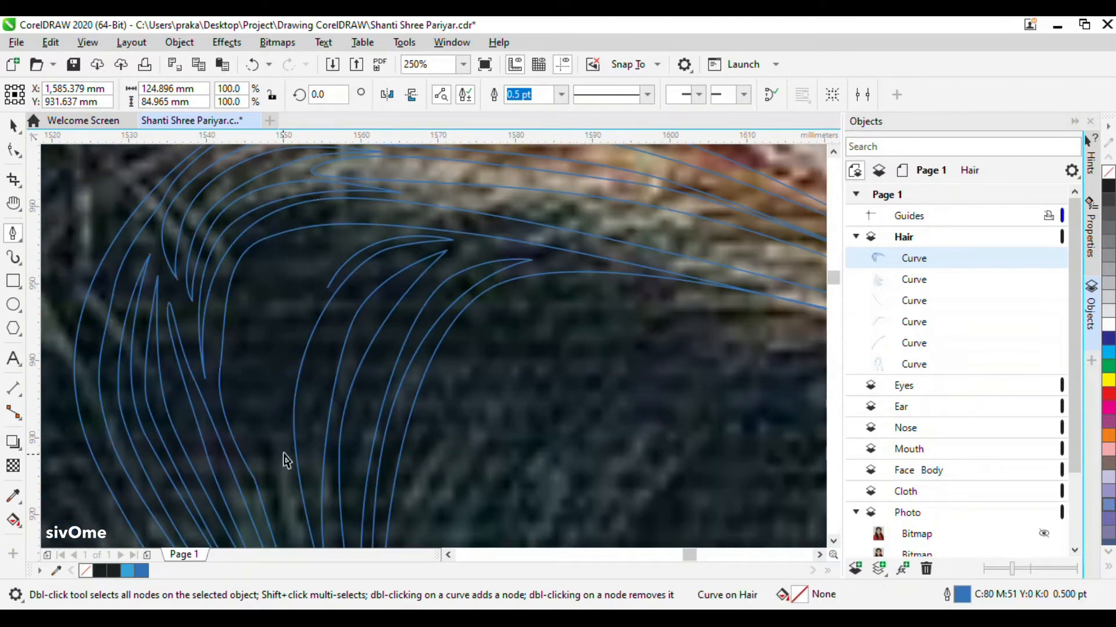
Trace a strand down from the last upper tip to a point and back up to a neighbouring tip.
left_click_drag(329, 282, 302, 338)
left_click_drag(287, 432, 289, 482)
left_click(297, 519)
left_click_drag(270, 367, 281, 290)
left_click(360, 240)
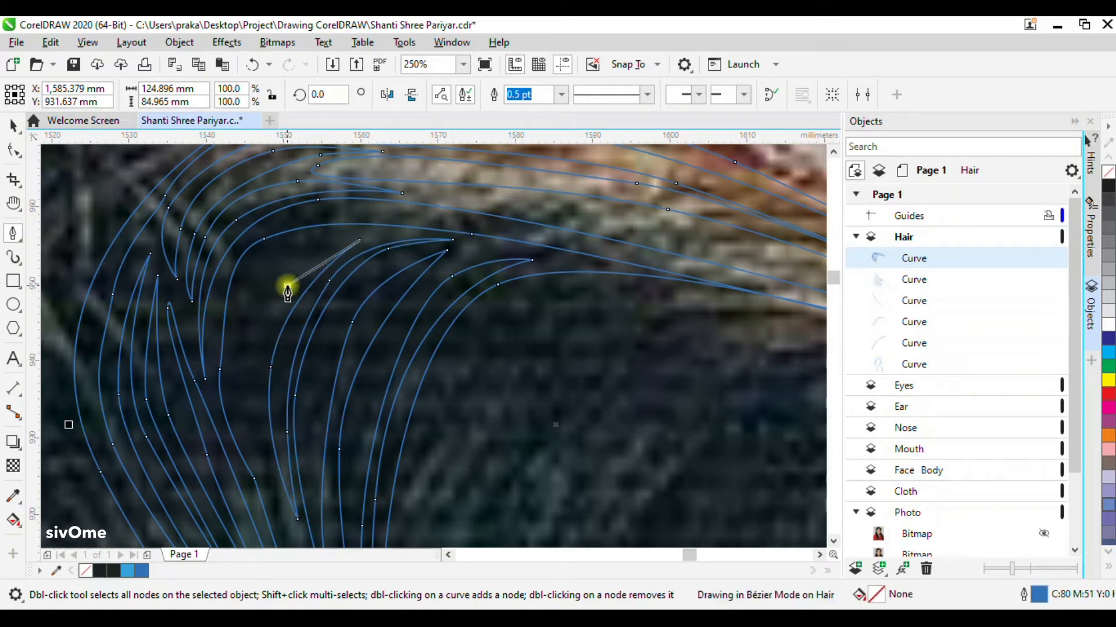
Outline the next shorter strand down to its lower point and back up under the crown's bend.
left_click_drag(269, 343, 254, 413)
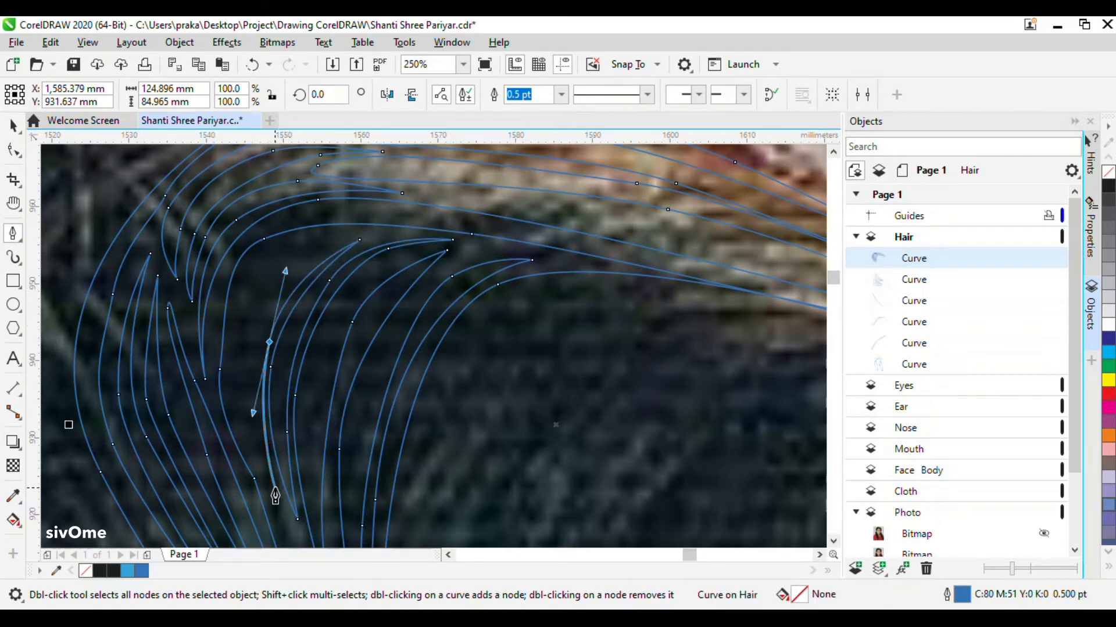
left_click(261, 413)
left_click_drag(249, 315, 262, 281)
left_click(333, 240)
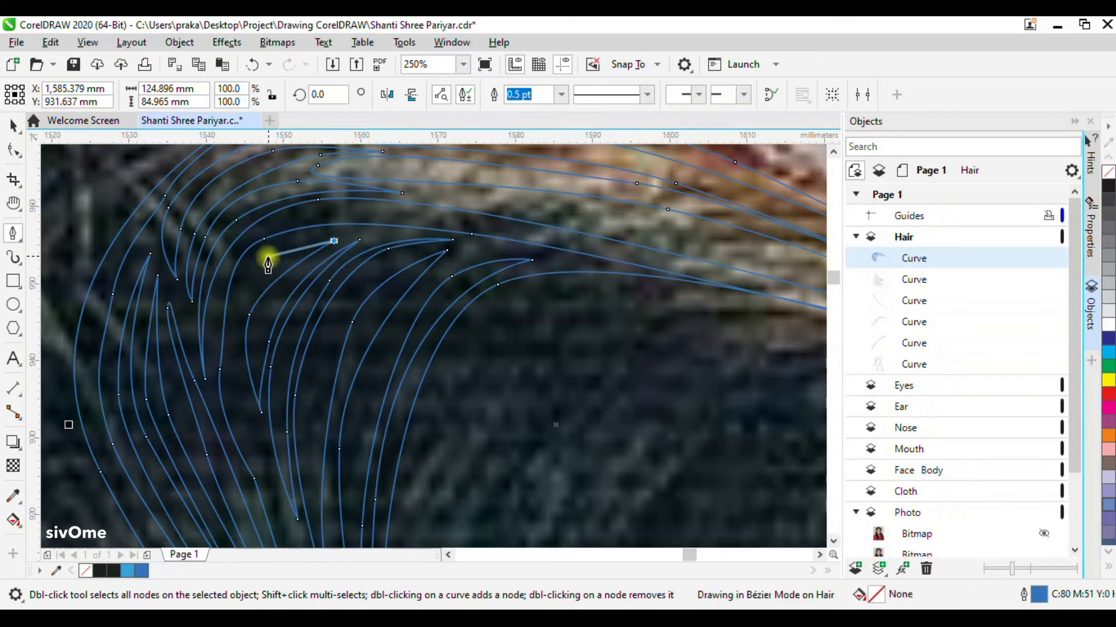
Trace the innermost strand from the bend down to its lower tip just above the forehead hairline.
left_click_drag(235, 381, 249, 438)
scroll(241, 238, "down", 1)
scroll(290, 451, "up", 2)
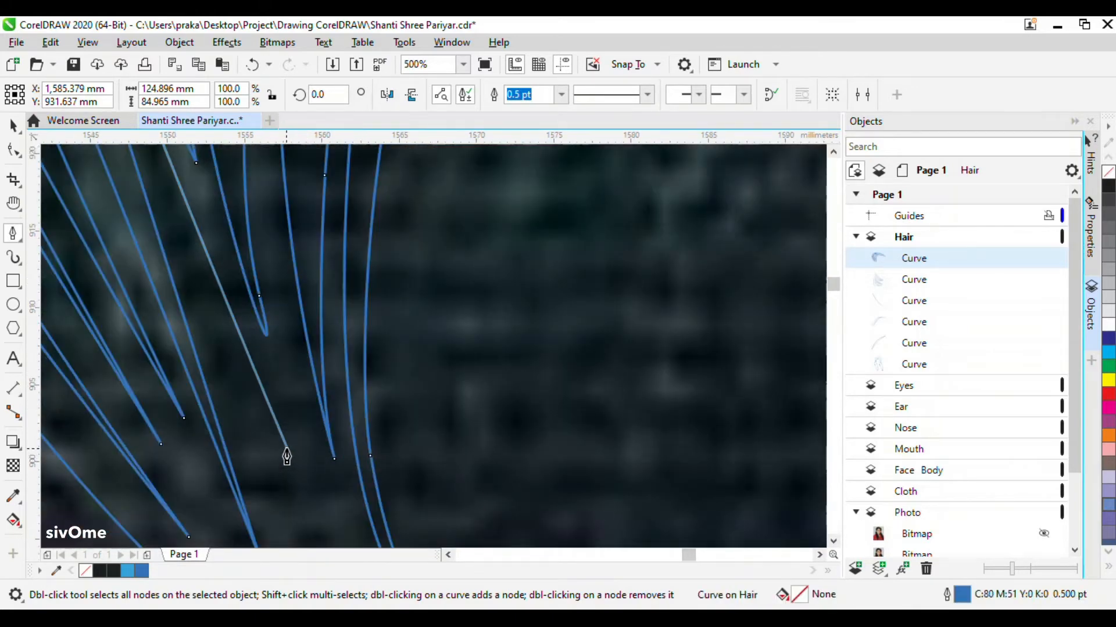
left_click(289, 455)
scroll(248, 310, "down", 2)
scroll(265, 340, "up", 1)
scroll(266, 359, "down", 1)
scroll(264, 392, "up", 1)
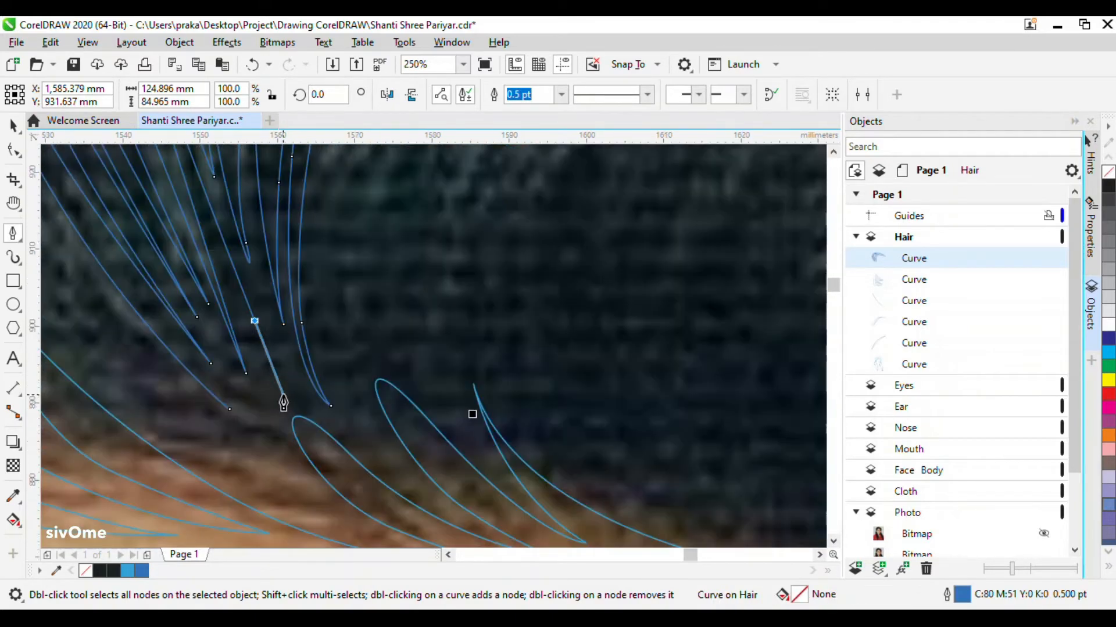
left_click(291, 401)
Outline the last short strands at the forehead hairline and close the curve, about 125 by 99 mm overall.
left_click(247, 336)
left_click_drag(282, 450, 250, 435)
left_click(340, 516)
left_click(213, 320)
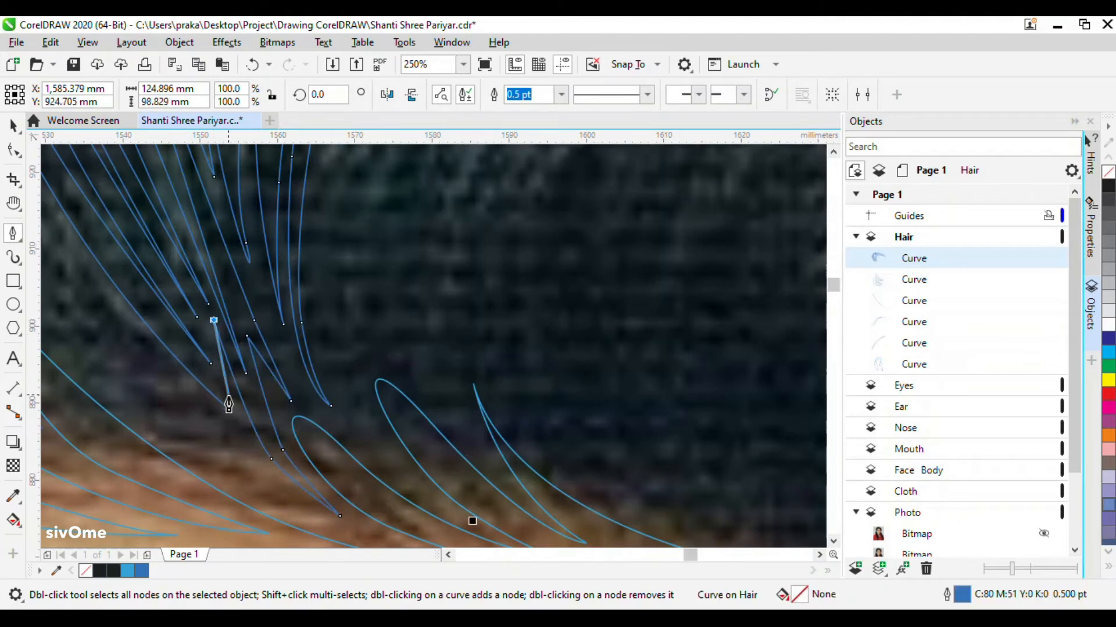
scroll(255, 392, "down", 2)
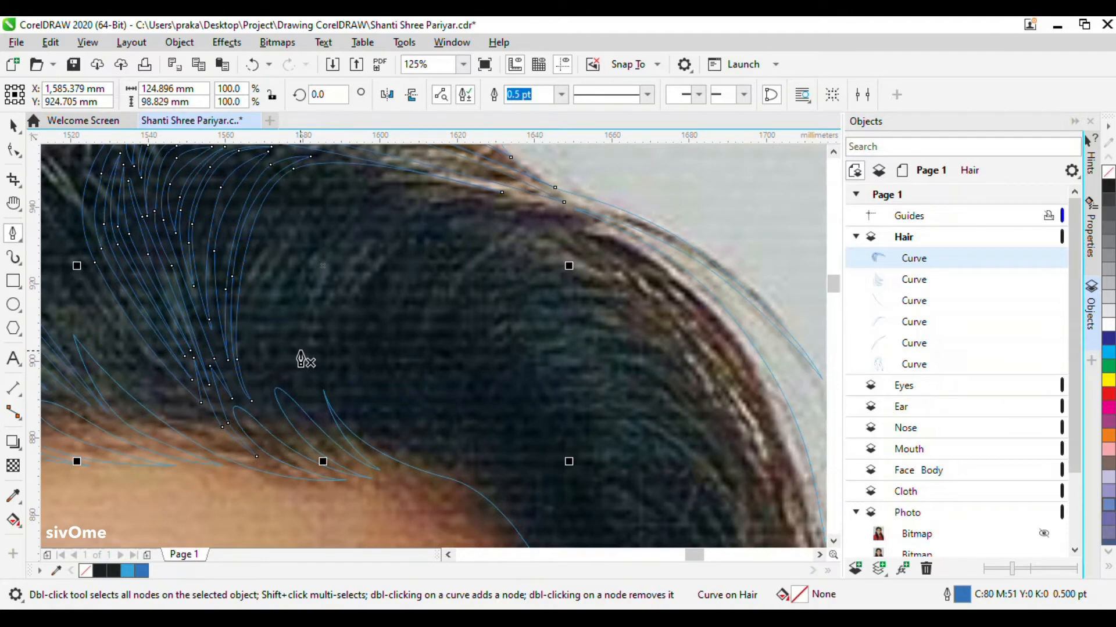
Start another curve at the forehead hairline and sweep it up, beneath the highlights and along the hair's outer edge.
left_click(313, 404)
left_click_drag(256, 347, 237, 308)
left_click_drag(277, 205, 294, 194)
left_click_drag(365, 179, 417, 185)
left_click_drag(577, 225, 617, 241)
left_click_drag(731, 339, 760, 379)
Run the curve down the hair's outer edge to eye level and turn it back up into a narrow strand tip.
scroll(765, 384, "down", 2)
left_click_drag(654, 309, 661, 335)
left_click_drag(663, 417, 660, 436)
scroll(676, 472, "up", 1)
key("ctrl+z")
left_click_drag(640, 534, 640, 448)
left_click(632, 225)
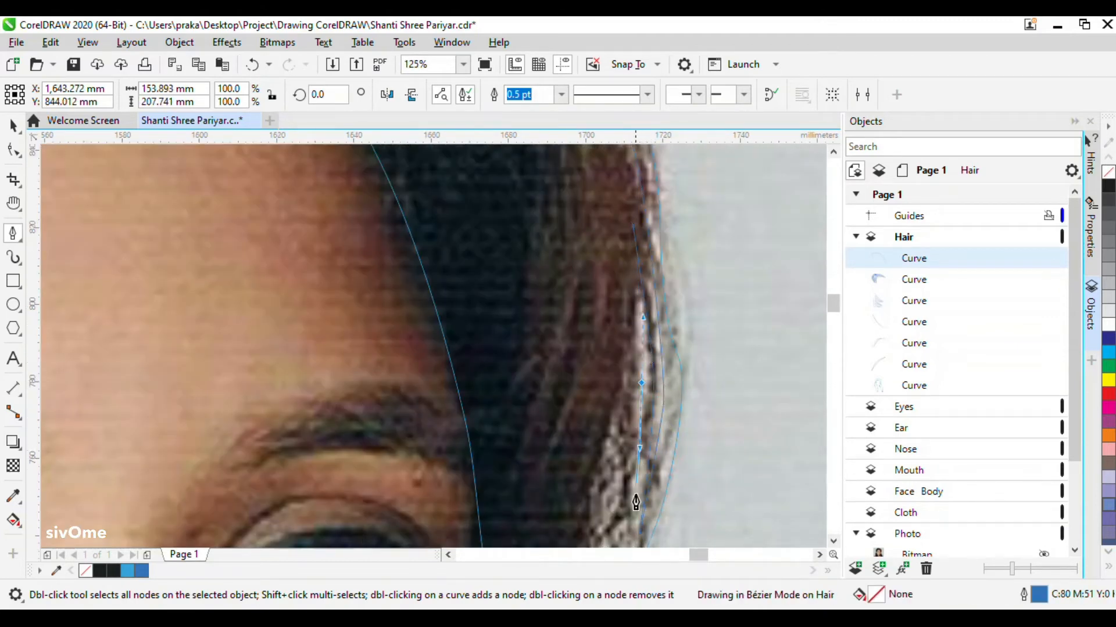
Zigzag narrow pointed strands up and down through the side lock beside the eye, working inward toward the face.
scroll(635, 503, "down", 1)
scroll(610, 465, "up", 2)
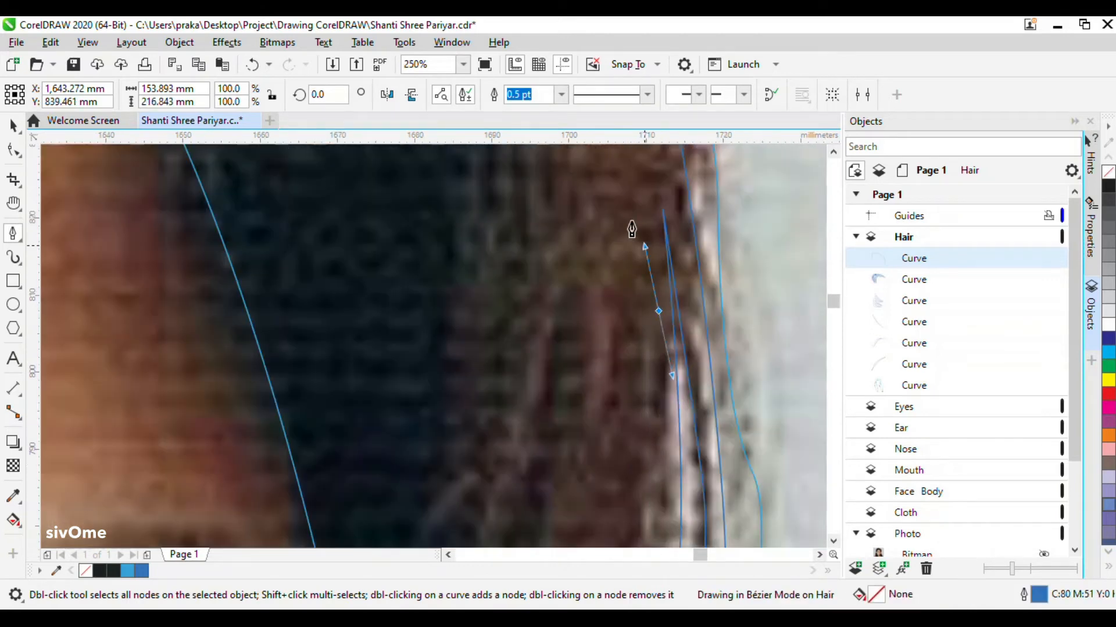
scroll(649, 250, "down", 2)
left_click(633, 436)
left_click_drag(640, 268, 635, 244)
left_click_drag(615, 438, 610, 456)
left_click_drag(633, 233, 632, 203)
left_click_drag(604, 430, 604, 440)
left_click_drag(619, 237, 618, 219)
left_click_drag(596, 391, 595, 399)
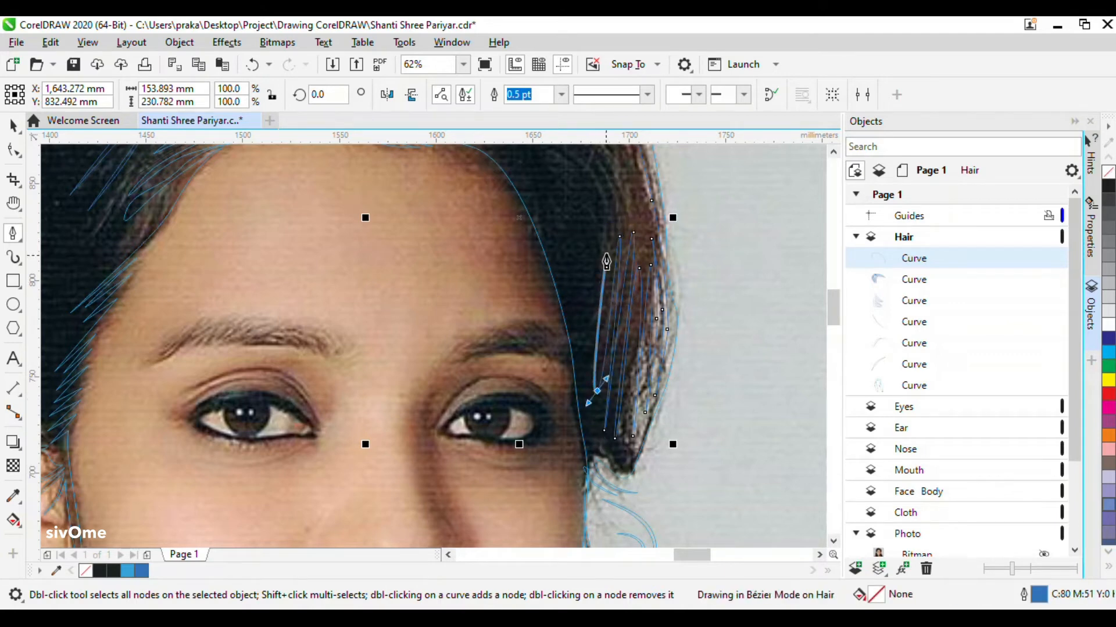
Sweep the curve up into a short tip bending toward the forehead and back down to a point in the side lock.
left_click_drag(614, 221, 609, 190)
scroll(604, 286, "down", 1)
scroll(600, 237, "up", 1)
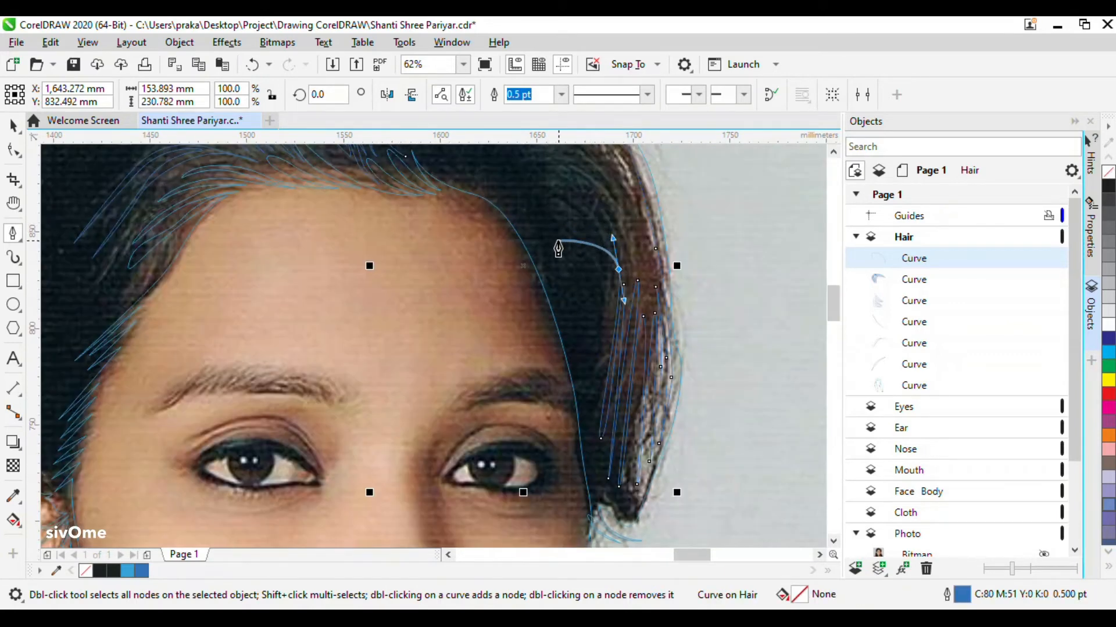
scroll(587, 240, "up", 1)
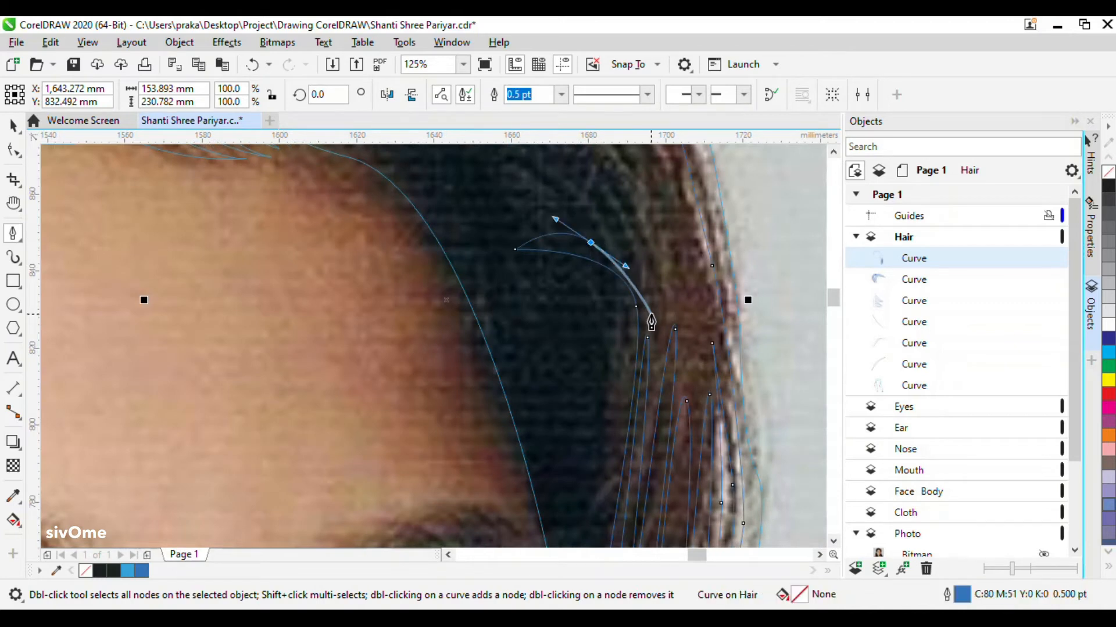
scroll(621, 266, "up", 1)
left_click_drag(577, 253, 640, 289)
left_click_drag(672, 380, 681, 411)
left_click(688, 481)
Outline the second inward-curving strand just above the first and bring its return side down into the side lock.
left_click_drag(696, 333, 682, 295)
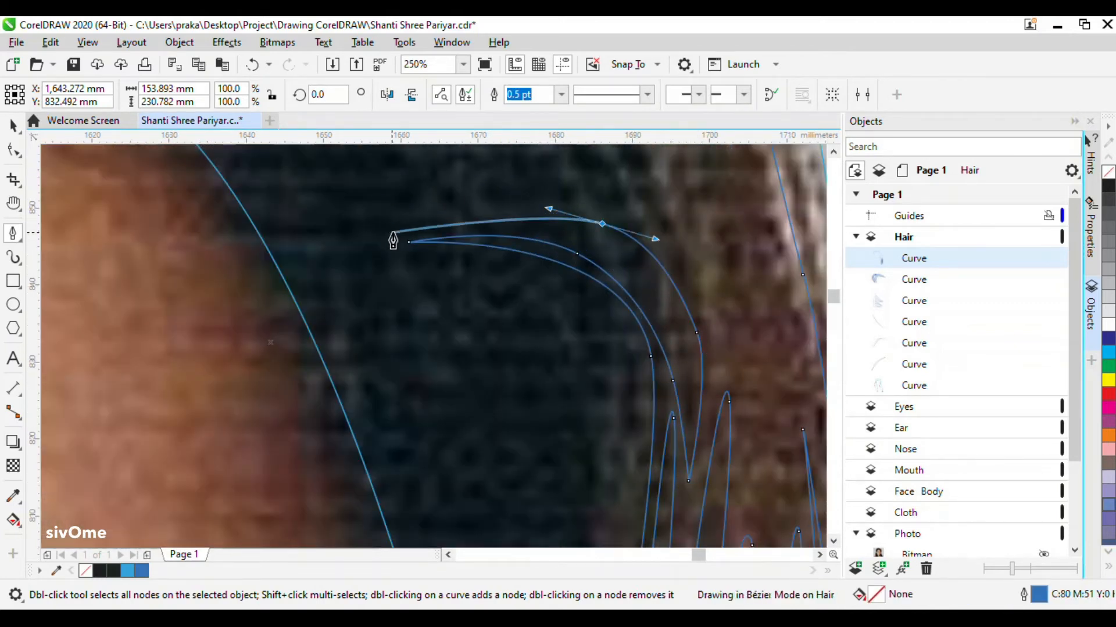
left_click_drag(443, 180, 279, 226)
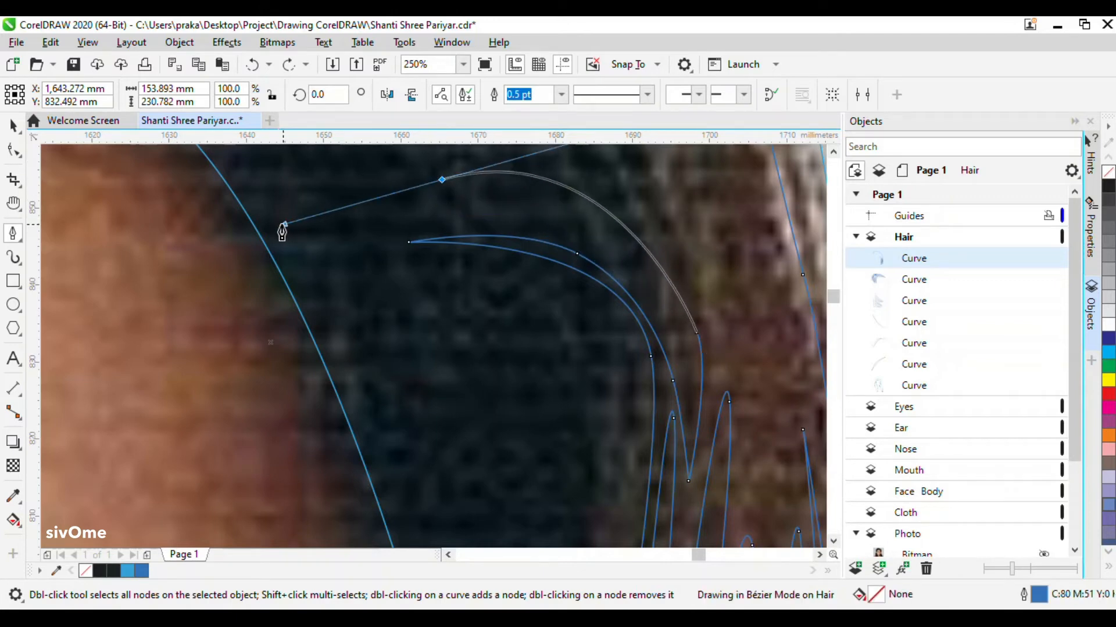
scroll(444, 291, "down", 3)
scroll(454, 279, "up", 3)
left_click_drag(611, 271, 680, 300)
left_click_drag(755, 424, 773, 488)
scroll(643, 327, "down", 1)
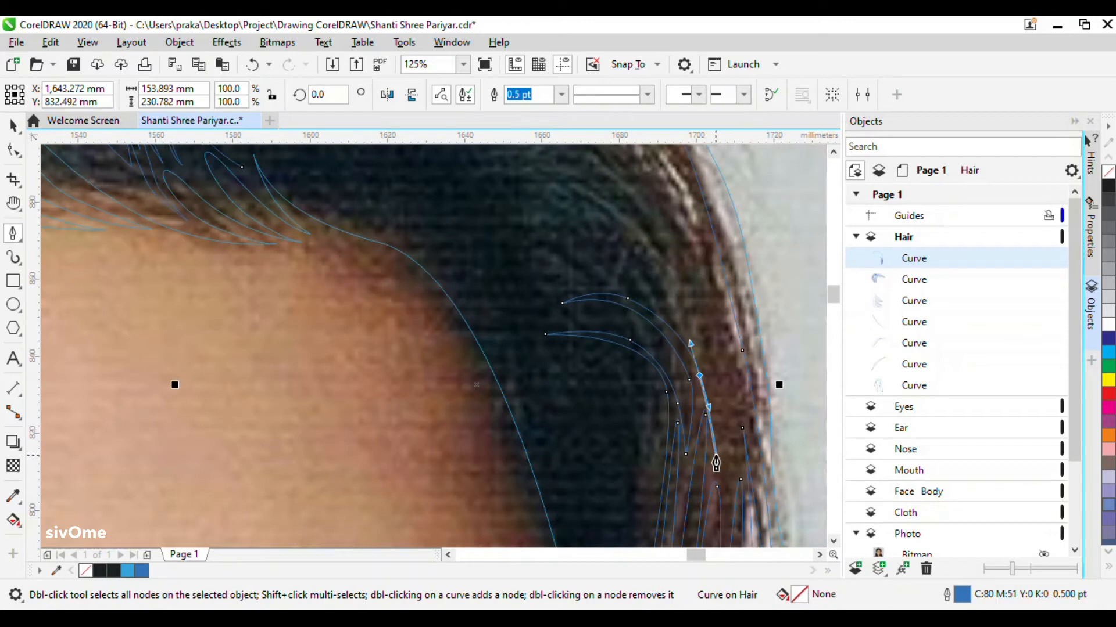
Outline the hooked strand above the second one and run it down to a lower point beside the outer highlights.
left_click_drag(586, 279, 625, 261)
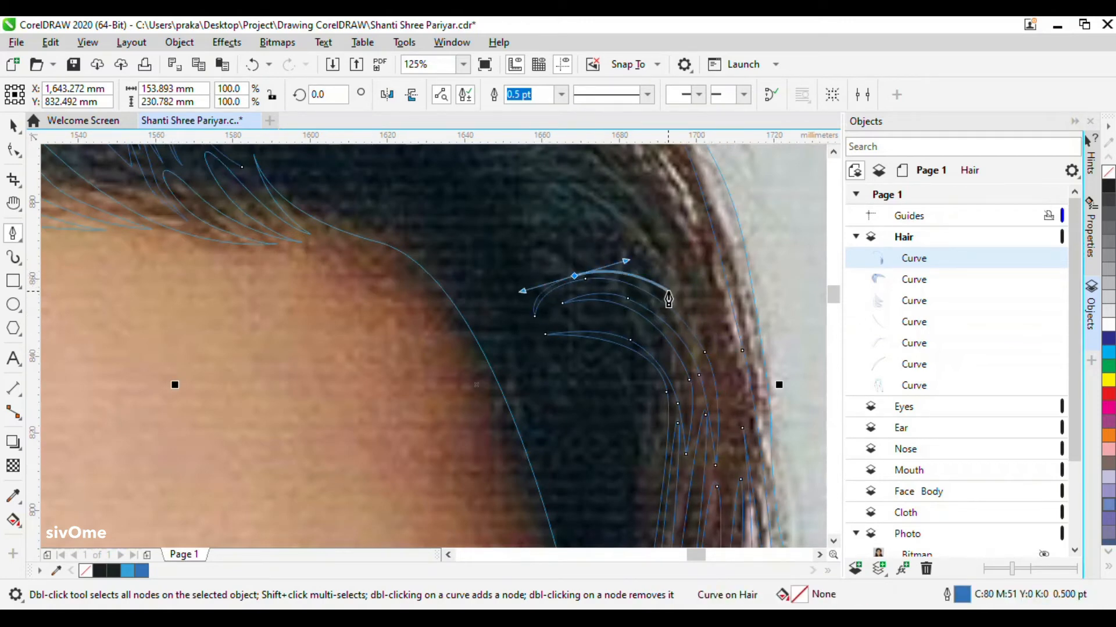
left_click_drag(682, 308, 698, 328)
left_click_drag(722, 384, 729, 421)
left_click(728, 476)
Add the next inward-curving strand above the hooked one, ending at a point on the outer highlights.
left_click_drag(730, 356, 718, 313)
mouse_move(628, 246)
left_mouse_down()
mouse_move(595, 237)
mouse_move(620, 234)
left_mouse_up()
left_click(524, 247)
left_click_drag(678, 260, 698, 284)
left_click(730, 332)
Outline a longer strand reaching toward the forehead, redrawing its return segment toward the outer highlights.
left_click_drag(682, 232, 652, 208)
left_click_drag(538, 203, 469, 234)
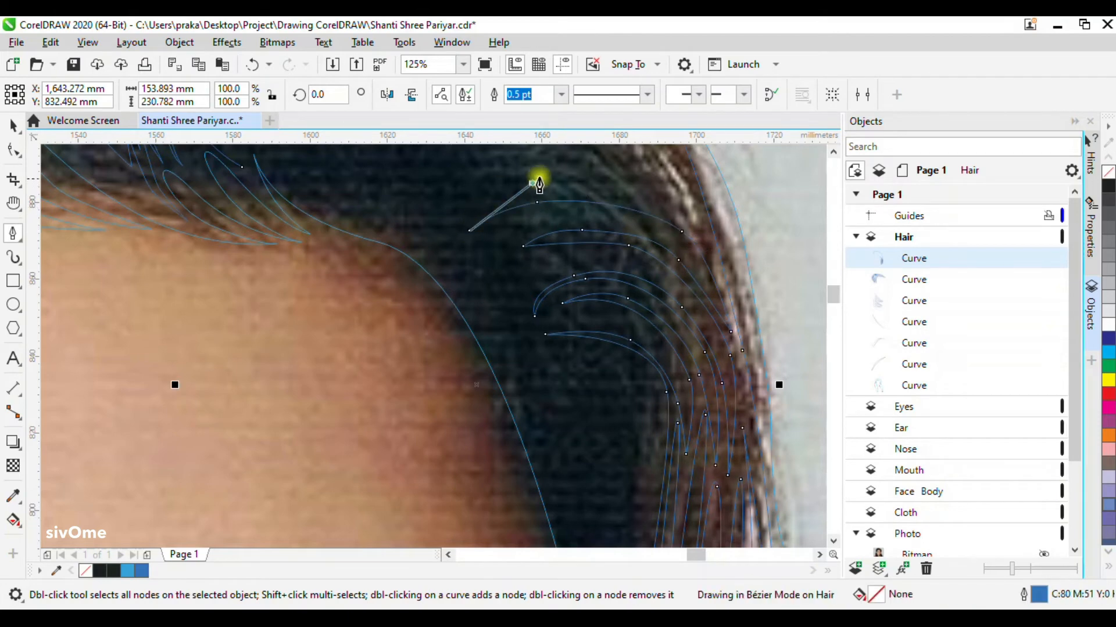
key("ctrl+z")
scroll(592, 179, "up", 1)
left_click_drag(560, 212, 700, 224)
left_click_drag(787, 284, 811, 308)
scroll(721, 273, "down", 1)
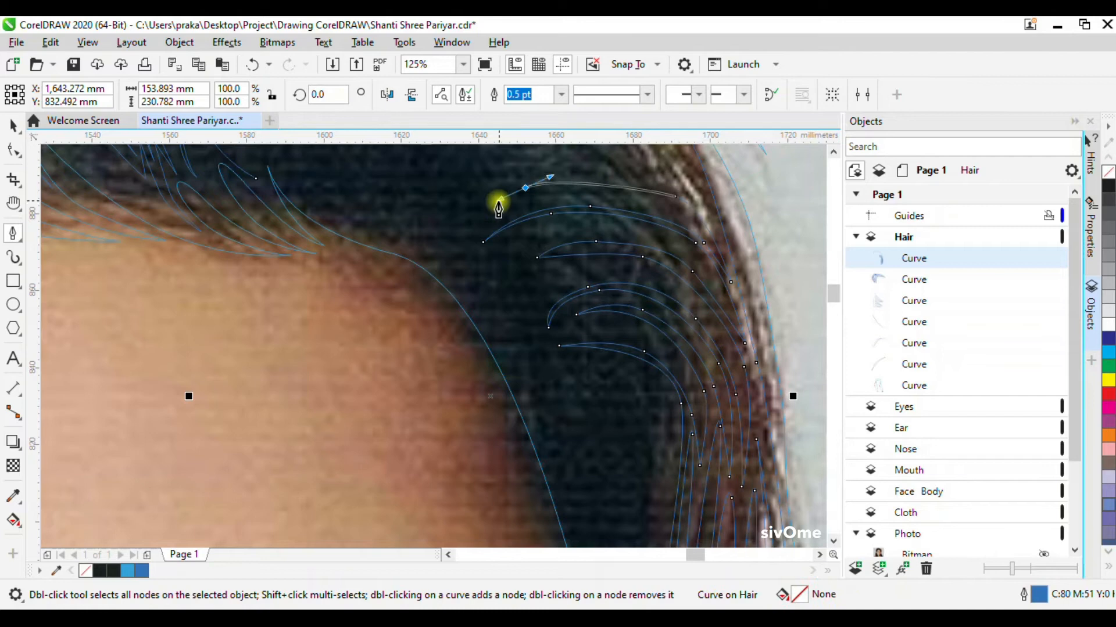
Outline further curved strands higher up the bend and end them at a lower point on the light highlights.
scroll(494, 218, "down", 1)
scroll(514, 167, "up", 1)
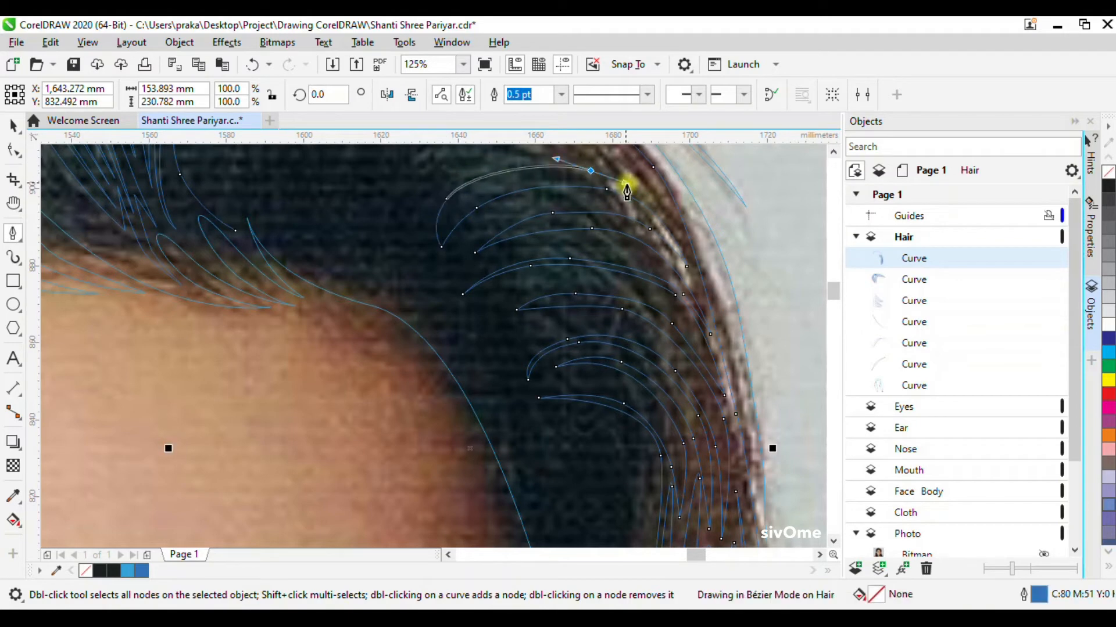
scroll(697, 277, "up", 1)
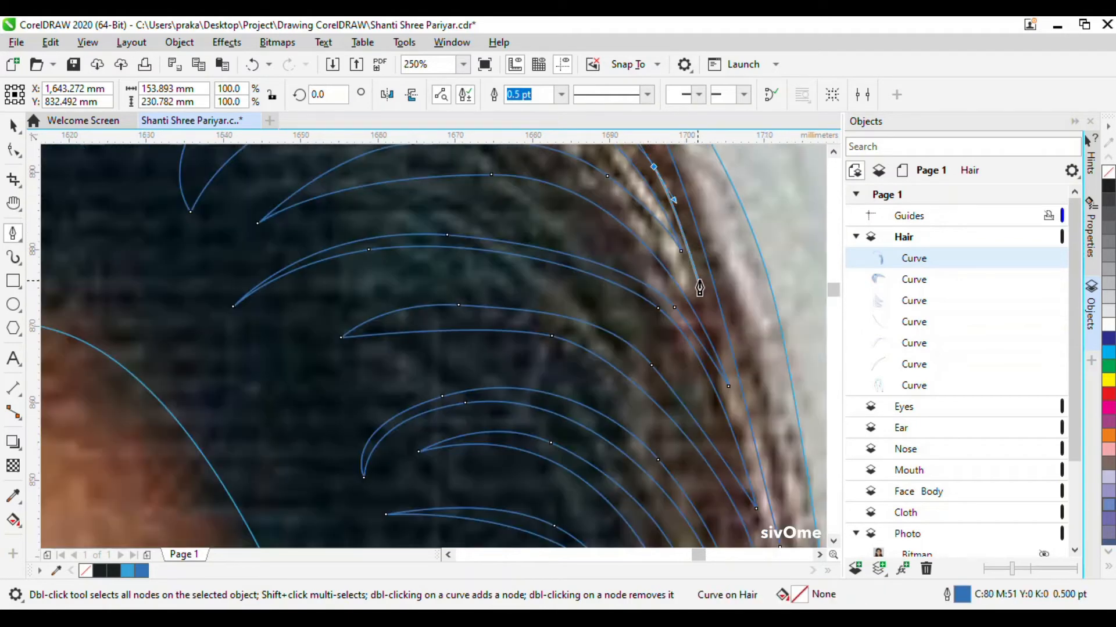
left_click(696, 288)
scroll(696, 288, "down", 1)
Outline the taller, steeper strands rising over the bend and taper their ends along the hair's outer edge.
scroll(470, 226, "down", 1)
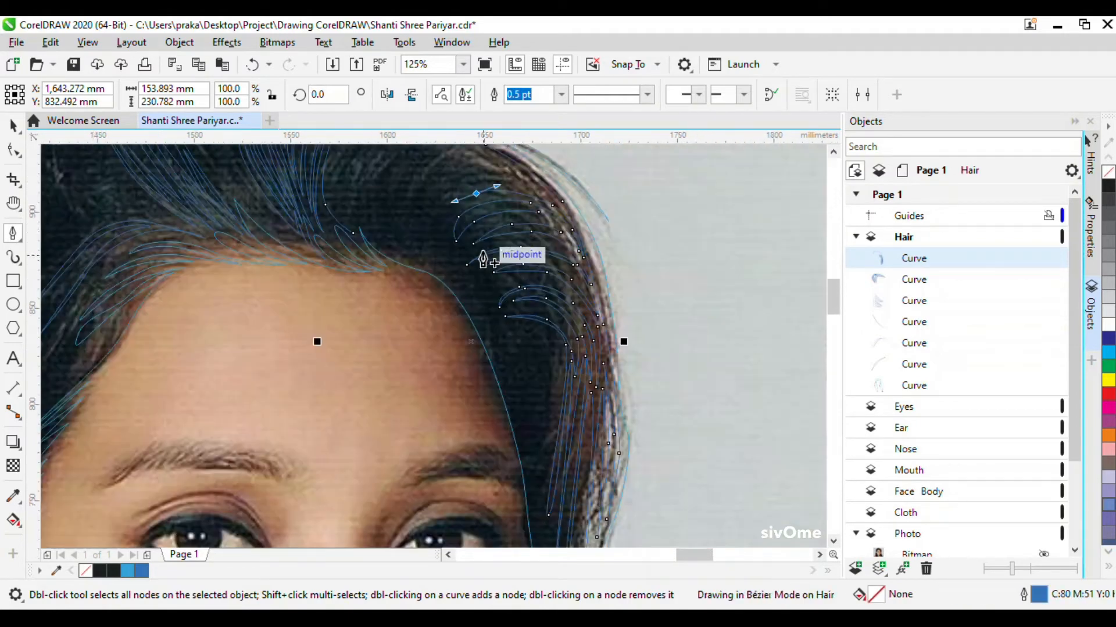
scroll(451, 199, "up", 1)
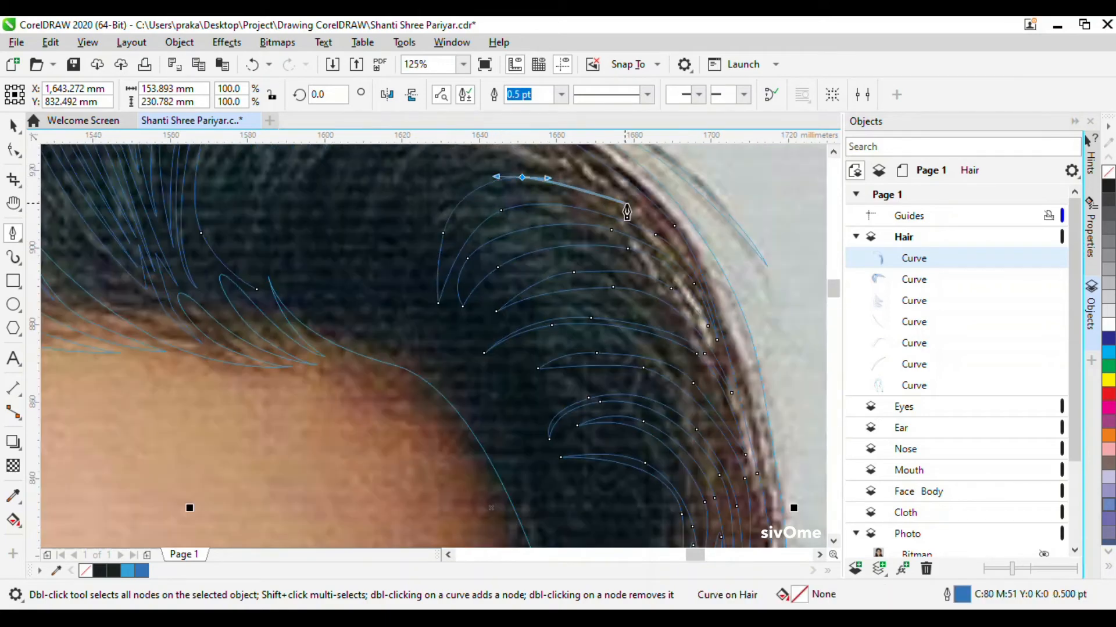
scroll(672, 240, "up", 2)
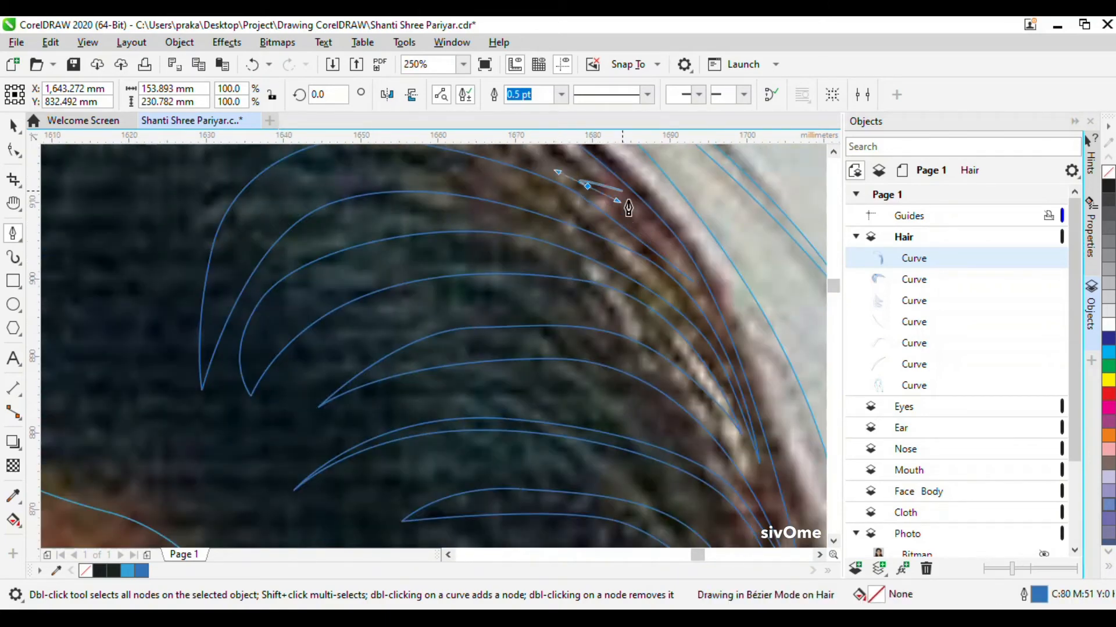
scroll(583, 179, "down", 1)
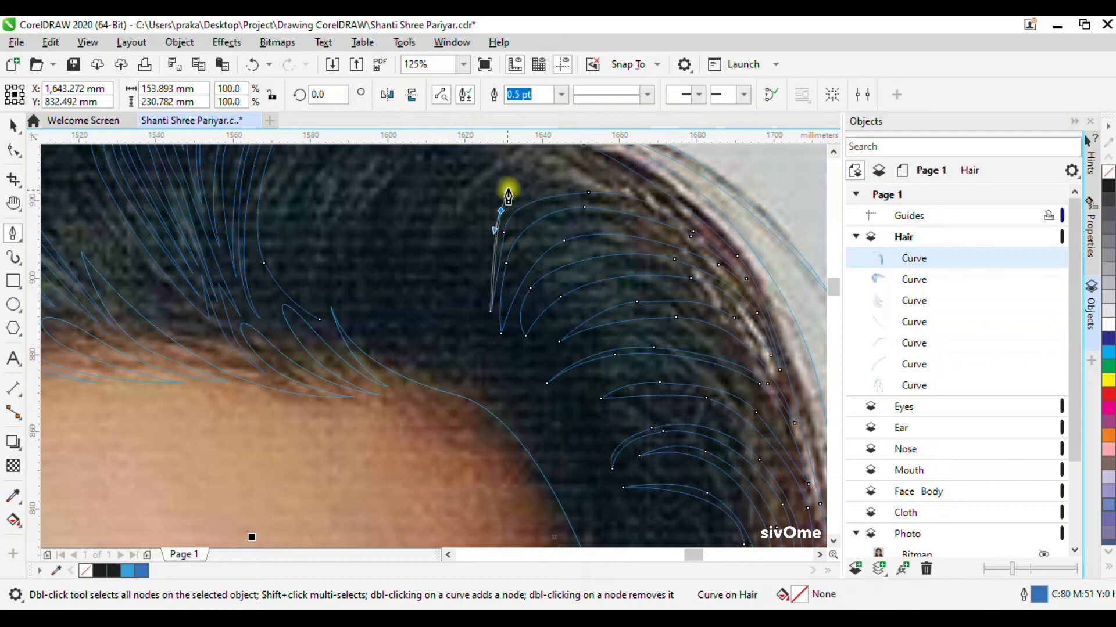
scroll(649, 203, "up", 2)
left_click(773, 272)
scroll(772, 272, "down", 2)
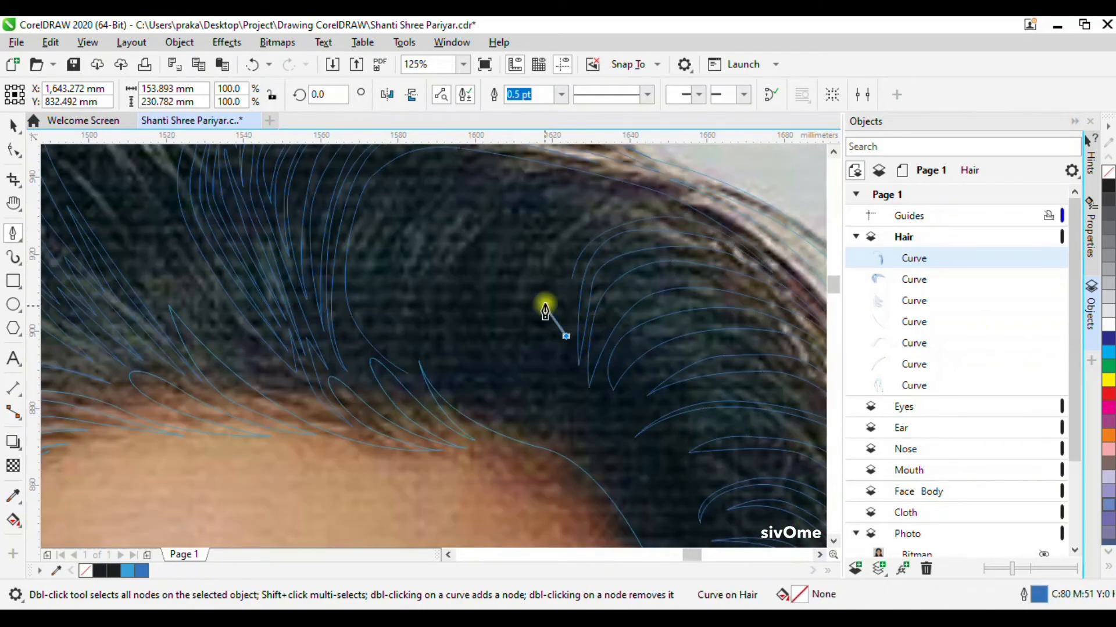
Trace the next upright strand down to its lower tip and back over to a point beneath the bend's highlights.
left_click_drag(600, 207, 619, 202)
left_click(529, 239)
left_click_drag(536, 312, 508, 275)
left_click_drag(519, 216, 546, 190)
left_click_drag(570, 180, 591, 177)
left_click(604, 182)
Undo the misplaced strand segment and redraw it down to a lower tip inside the dark hair.
left_click_drag(528, 170, 527, 211)
key("ctrl+z")
scroll(497, 180, "up", 1)
left_click_drag(495, 329, 494, 373)
scroll(448, 214, "down", 1)
left_click(489, 358)
Outline another rounded strand up to a tip under the bend and back down its inner side.
left_click_drag(457, 281, 457, 265)
left_click_drag(475, 212, 418, 219)
scroll(497, 179, "up", 1)
left_click(561, 194)
left_click(389, 337)
left_click_drag(421, 480, 430, 493)
Carry the curve along the hair's inner edge by the temple and back up to the strands under the bend.
scroll(433, 504, "down", 1)
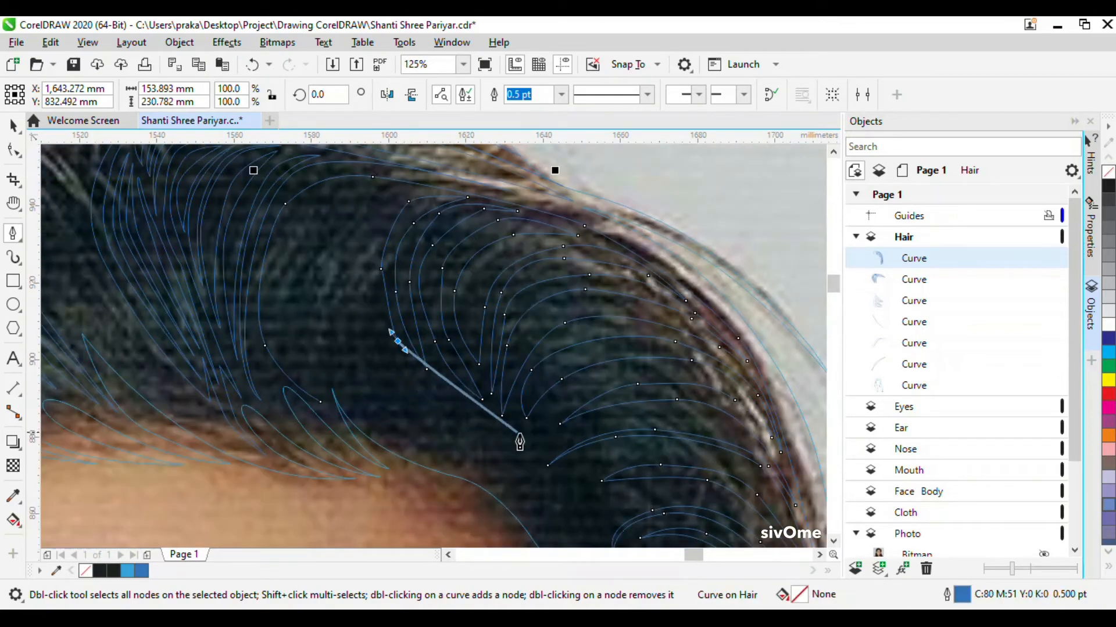
scroll(520, 442, "down", 2)
scroll(518, 481, "up", 2)
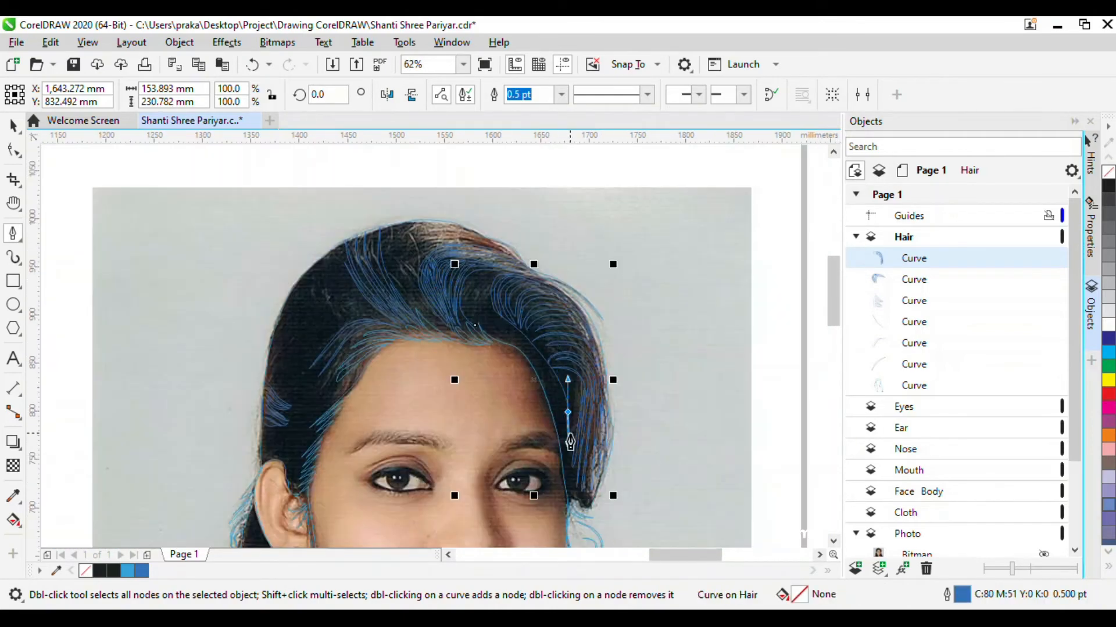
left_click_drag(458, 238, 416, 204)
scroll(376, 191, "up", 1)
scroll(473, 416, "down", 1)
left_click_drag(446, 257, 419, 256)
Trace a strand down to its lower tip above the forehead hairline and back up to a point at the bend.
scroll(486, 238, "up", 1)
left_click_drag(416, 343, 394, 324)
left_click(460, 452)
left_click_drag(404, 269, 380, 266)
left_click(443, 218)
Trace the innermost strand down to the forehead hairline and close the curve, about 154 by 231 mm overall.
left_click_drag(375, 327, 383, 353)
left_click_drag(406, 399, 414, 415)
left_click(434, 452)
left_click(412, 433)
scroll(409, 381, "down", 1)
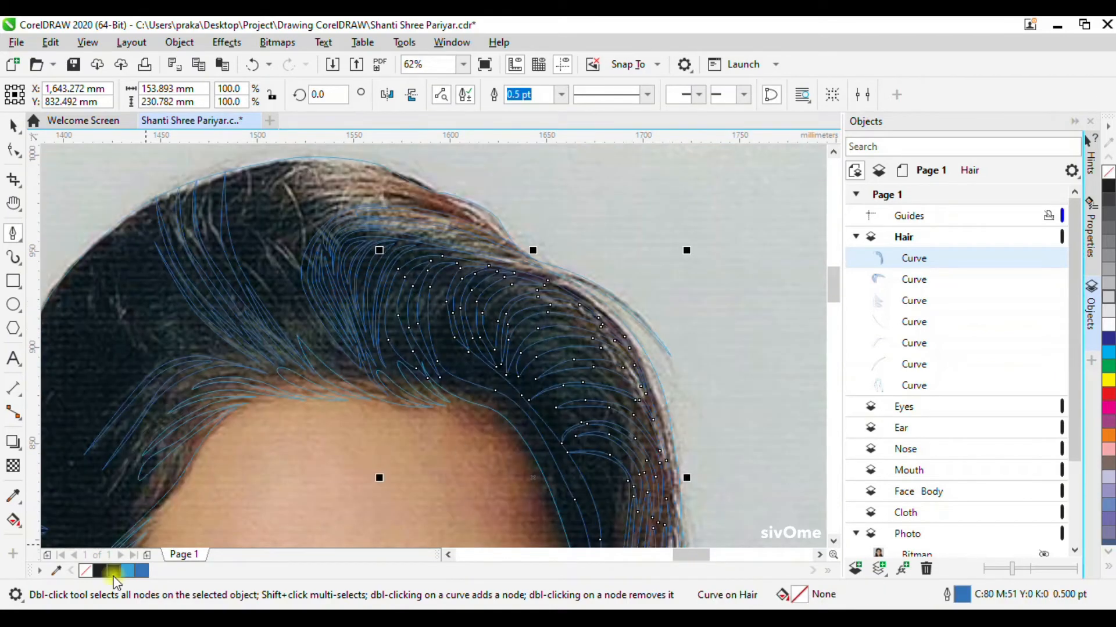
scroll(464, 317, "down", 1)
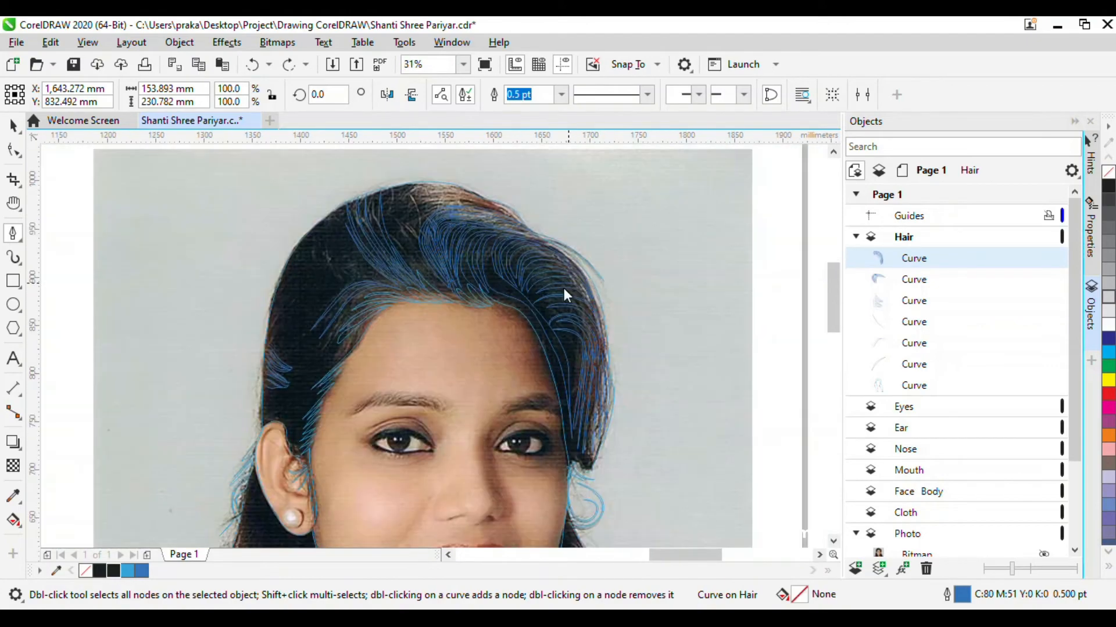
Deselect the completed side-hair curve.
key("space")
scroll(497, 269, "down", 1)
left_click(451, 268)
scroll(457, 239, "up", 2)
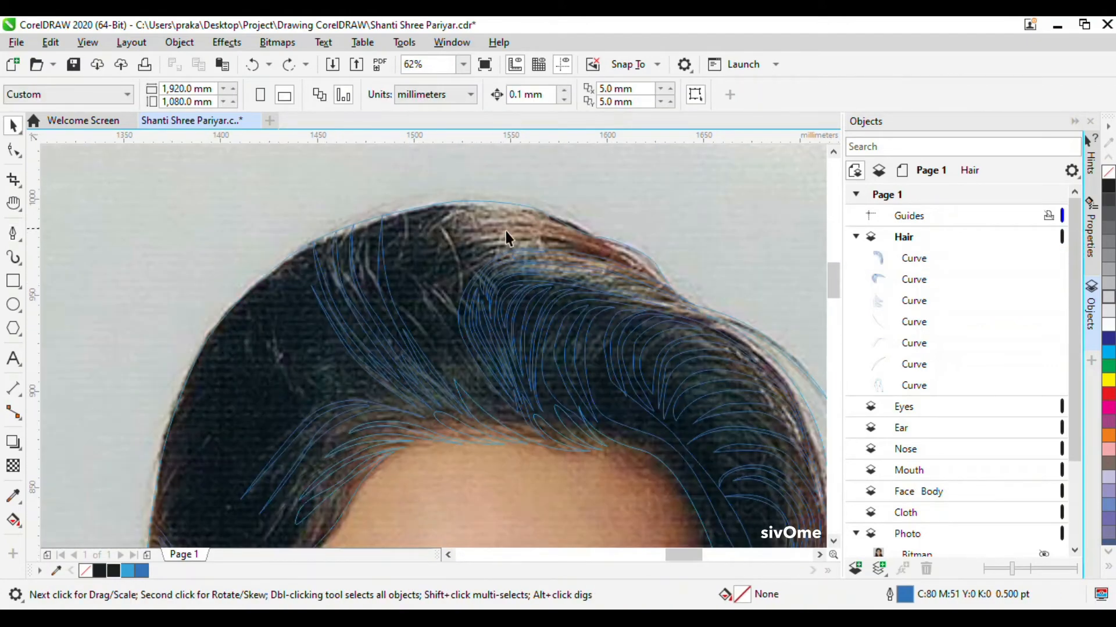
scroll(510, 244, "up", 1)
left_click(476, 289)
scroll(441, 266, "down", 2)
left_click(695, 189)
left_click_drag(490, 262, 519, 313)
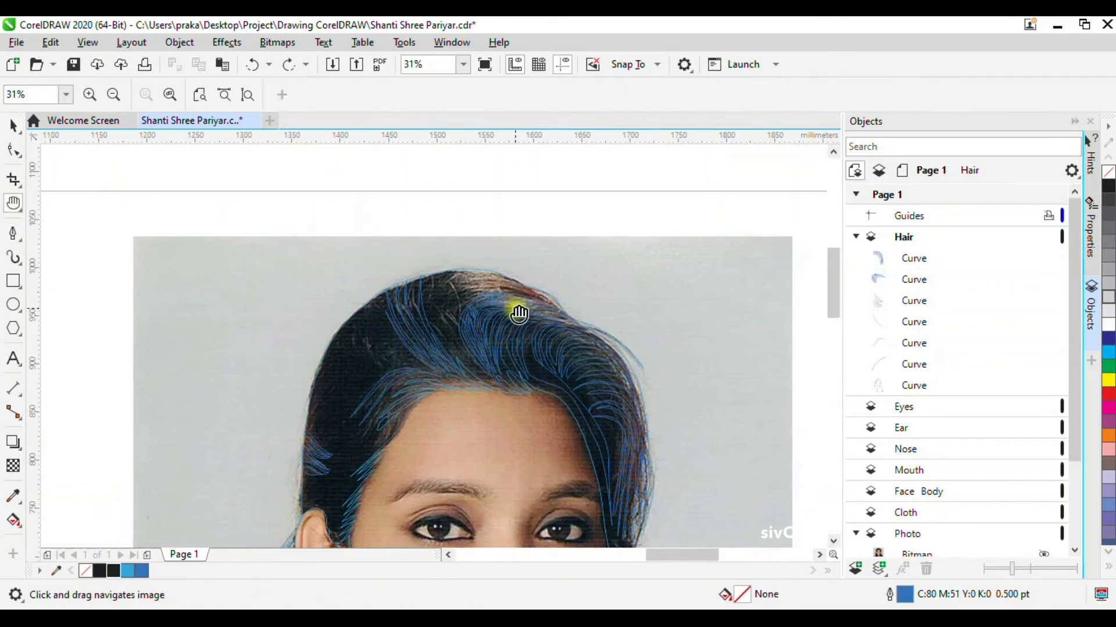
Start a new curve near the forehead hairline and sweep it up over the crown to a tip in the brown highlights.
scroll(446, 283, "up", 1)
left_click(15, 235)
scroll(429, 370, "up", 1)
scroll(456, 407, "down", 1)
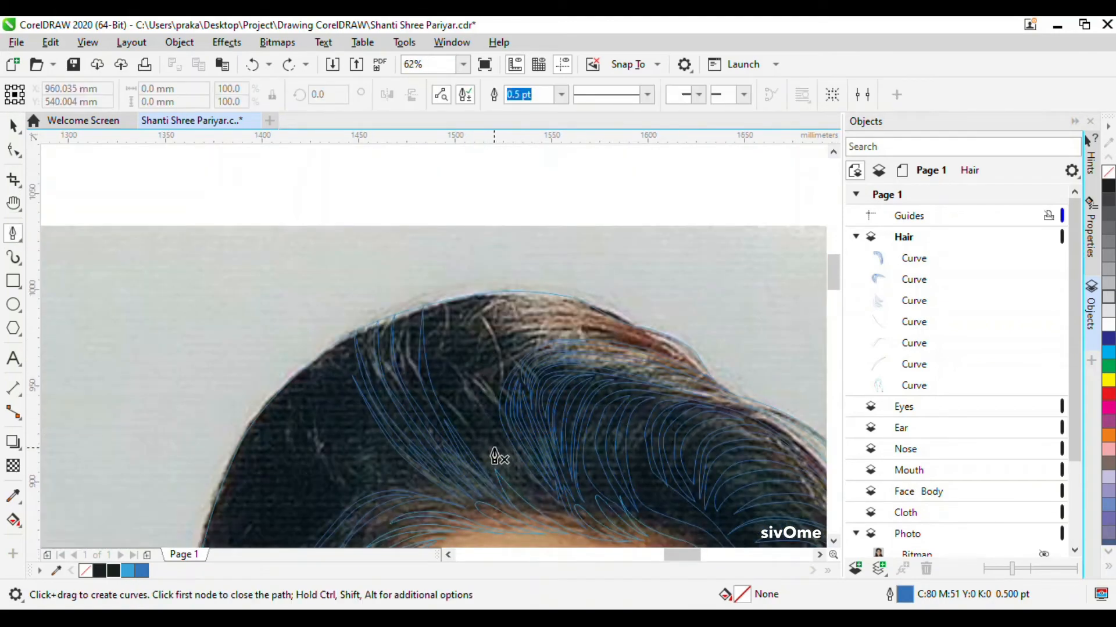
double_click(454, 419)
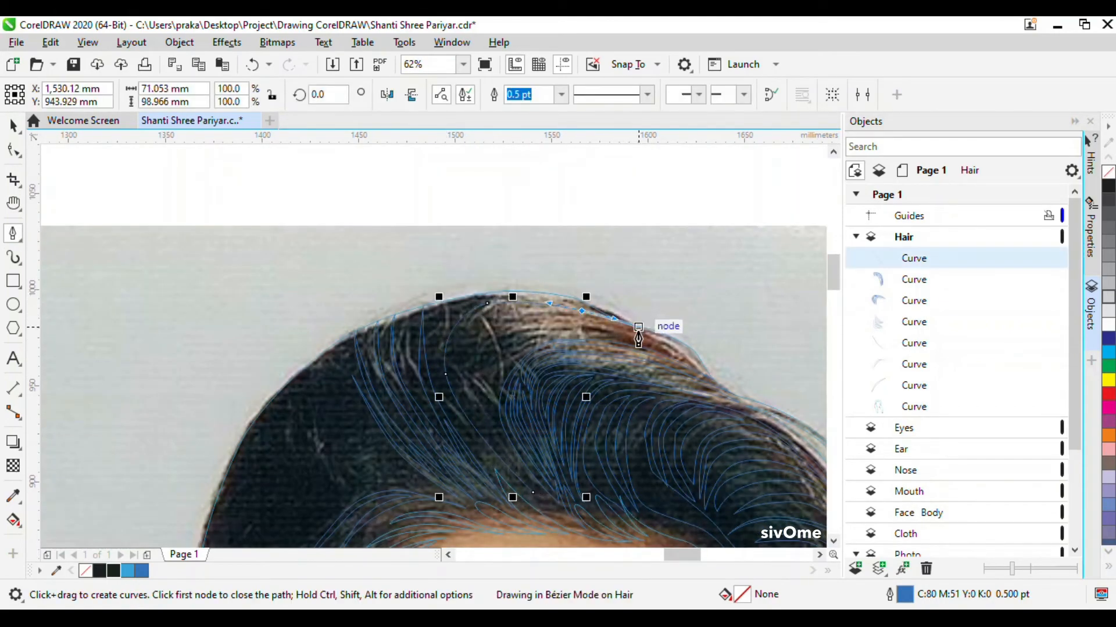
left_click(655, 341)
Trace the strand's return to a lower tip on the crown and back out along the brown highlights.
scroll(544, 318, "up", 1)
left_click_drag(374, 419, 374, 453)
left_click_drag(437, 330, 478, 319)
left_click_drag(544, 320, 580, 328)
left_click(809, 398)
Undo the last segments and redraw the strand beneath the crown's top edge to a point farther along the highlights.
left_click_drag(467, 348, 463, 348)
key("ctrl+z")
key("ctrl+z")
scroll(595, 324, "up", 1)
left_click(579, 322)
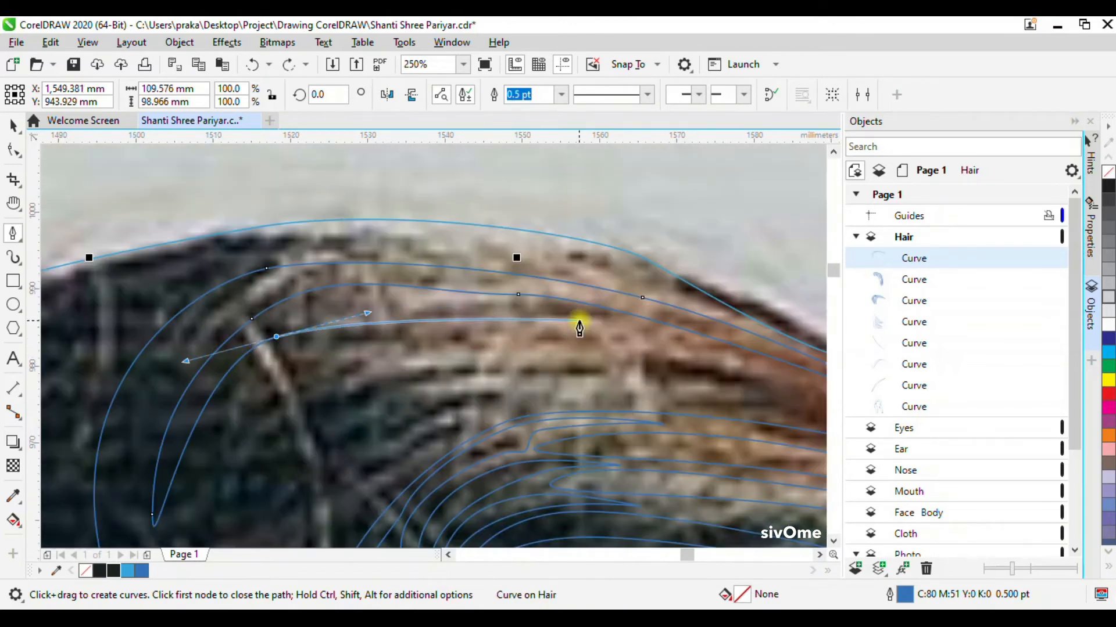
scroll(538, 298, "down", 1)
left_click(780, 389)
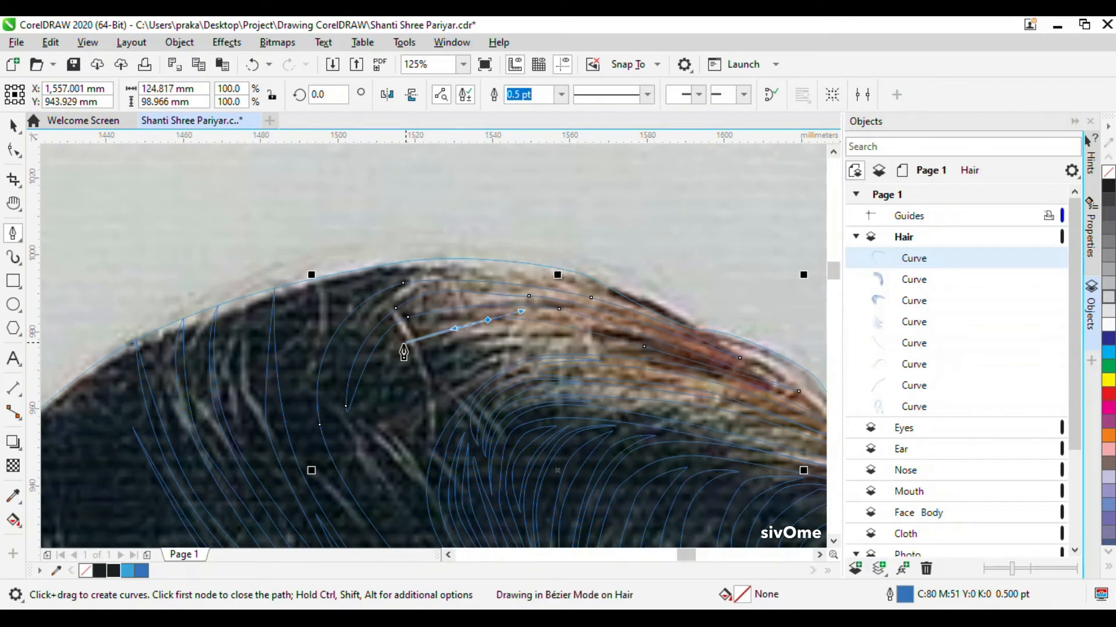
Outline the shorter strands below it through the crown's highlights and turn them down into the dark hair.
left_click_drag(464, 338, 561, 343)
left_click(660, 357)
mouse_move(466, 361)
left_mouse_down()
mouse_move(430, 380)
mouse_move(410, 442)
left_mouse_up()
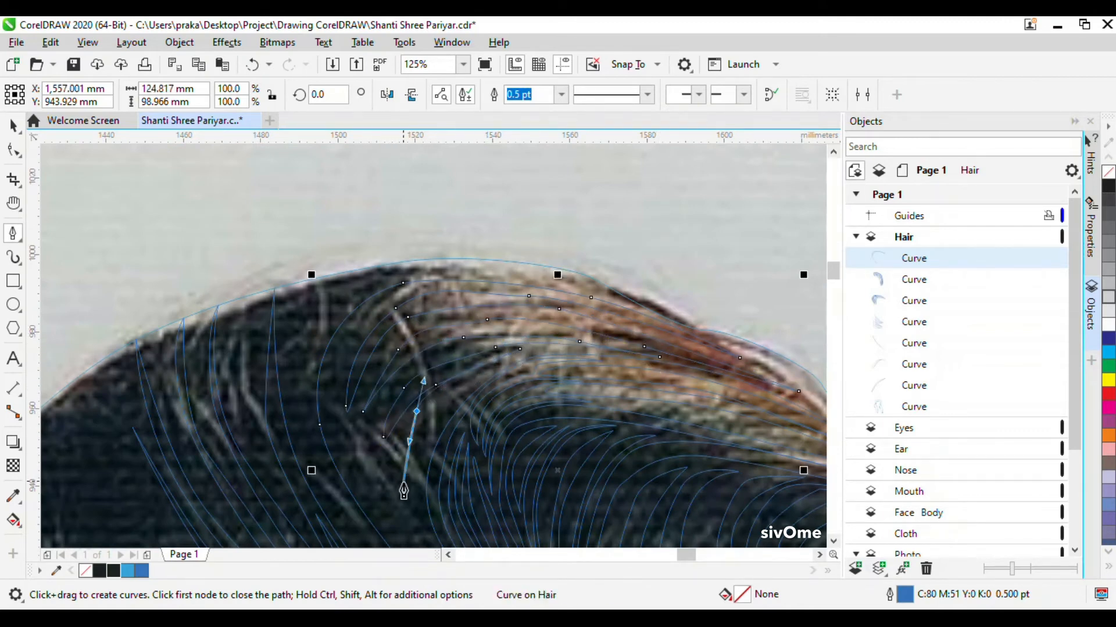
Trace the strands' narrow lower tips in the dark hair below the crown's light stray hairs.
scroll(384, 496, "up", 2)
left_click_drag(498, 465, 500, 549)
scroll(465, 377, "down", 1)
left_click_drag(435, 338, 394, 257)
left_click(448, 409)
Bring the curve up to a tip below the crown highlights and begin the next strand beside it.
scroll(418, 291, "down", 1)
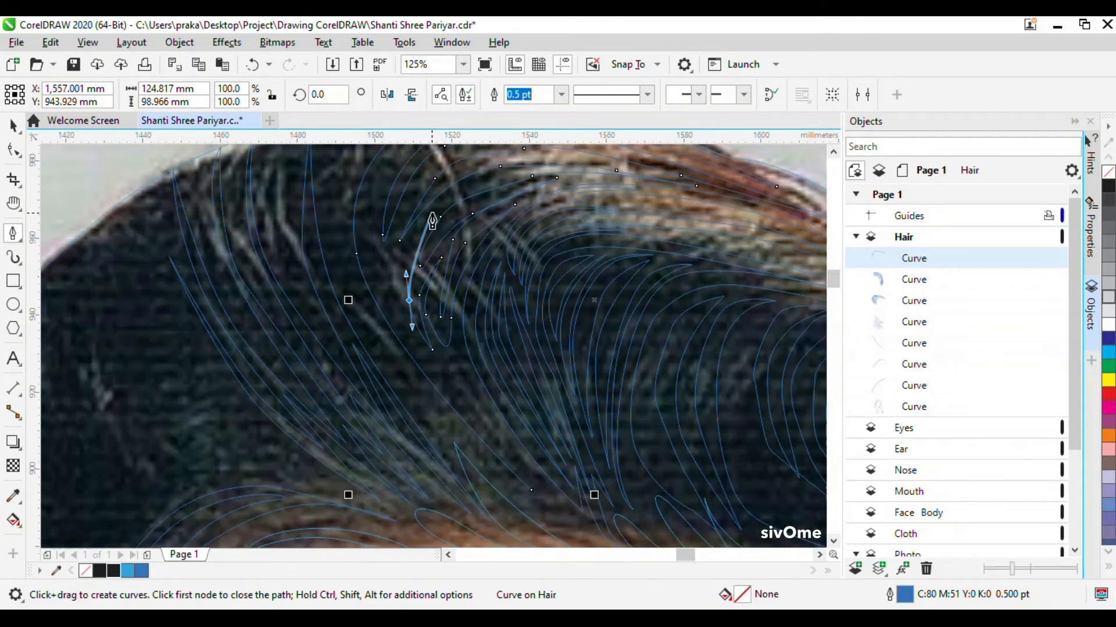
left_click(462, 193)
left_click_drag(381, 256, 378, 187)
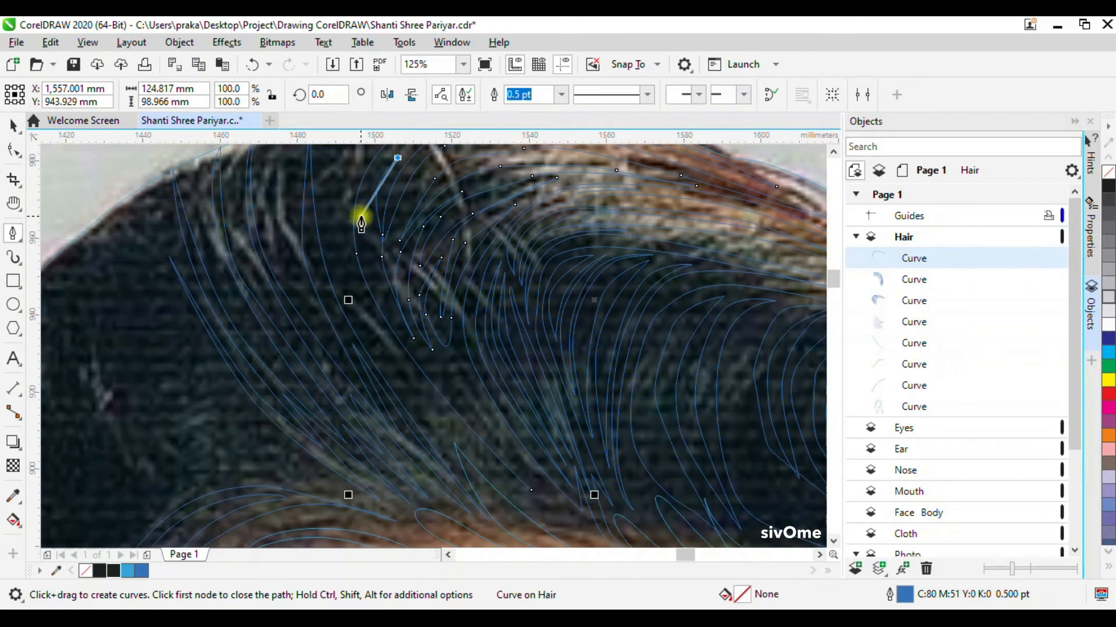
Outline the longer strand down toward the forehead hairline and return from its lower tip.
left_click_drag(423, 360, 448, 384)
left_click_drag(506, 449, 454, 375)
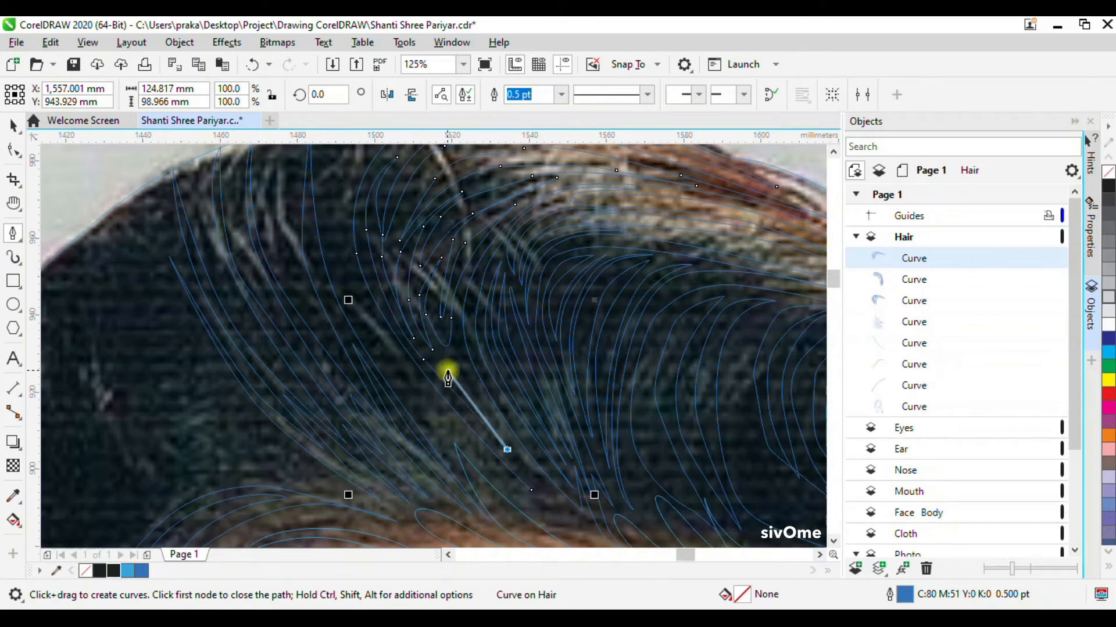
scroll(472, 398, "up", 1)
left_click(492, 411)
Outline the last strand down to the forehead hairline and close the crown curve, about 125 by 115 mm overall.
left_click_drag(439, 287, 443, 309)
left_click_drag(515, 434, 577, 505)
scroll(464, 333, "down", 1)
left_click(598, 523)
left_click(527, 459)
scroll(510, 455, "down", 2)
scroll(509, 460, "down", 3)
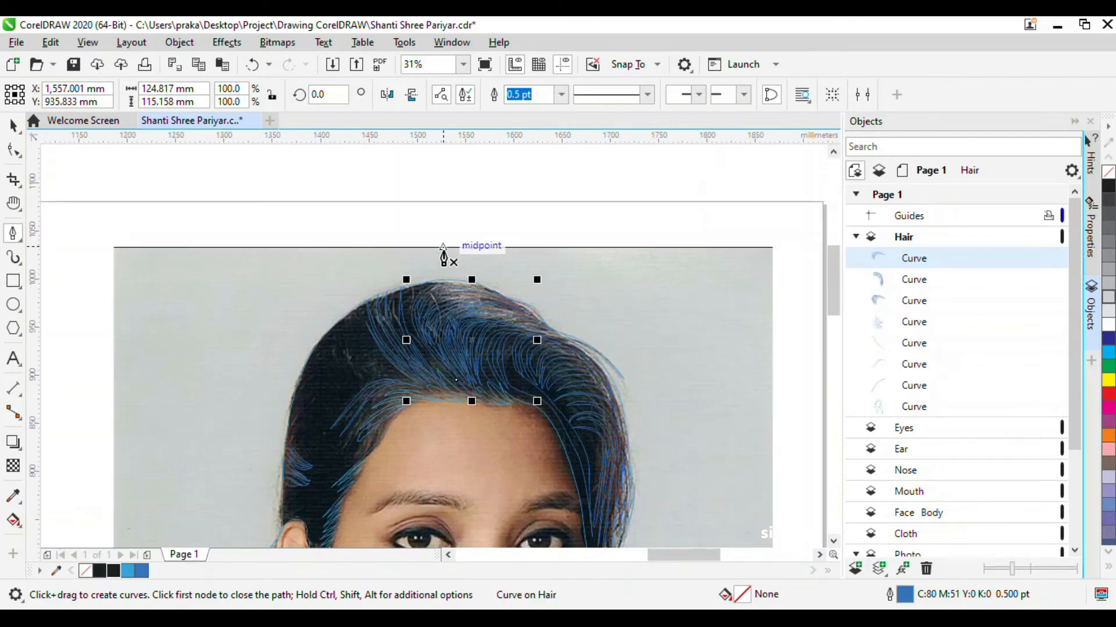
scroll(448, 294, "up", 1)
scroll(463, 294, "down", 1)
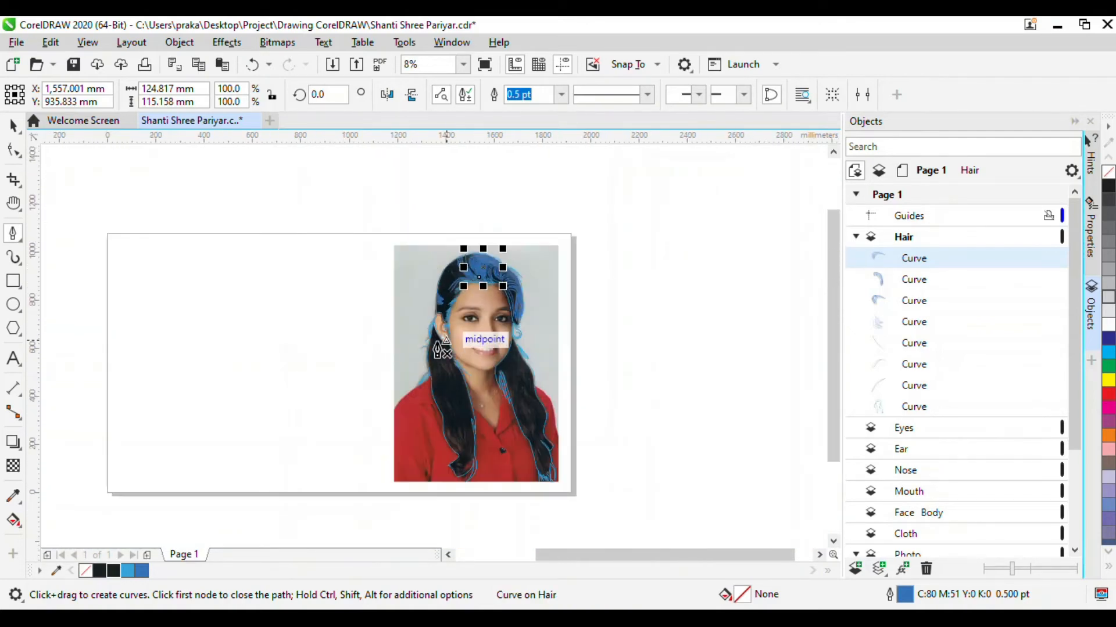
scroll(448, 349, "up", 3)
scroll(462, 250, "down", 1)
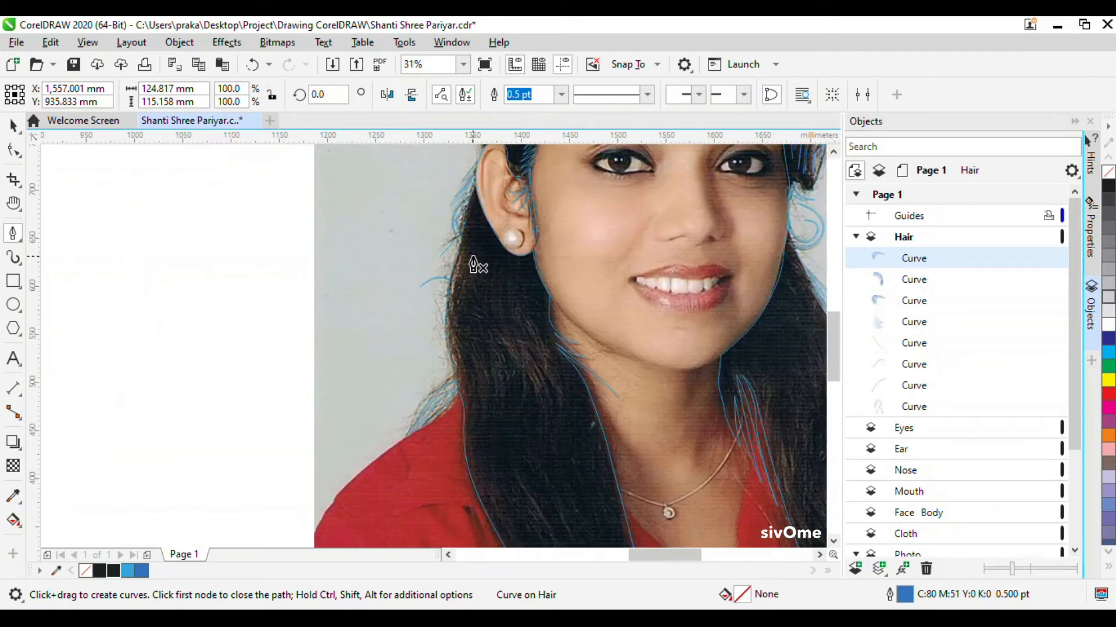
Start a hair curve just below the earring and trace it down inside the outer edge of the long lock.
scroll(476, 268, "up", 1)
scroll(472, 245, "down", 1)
left_click(467, 221)
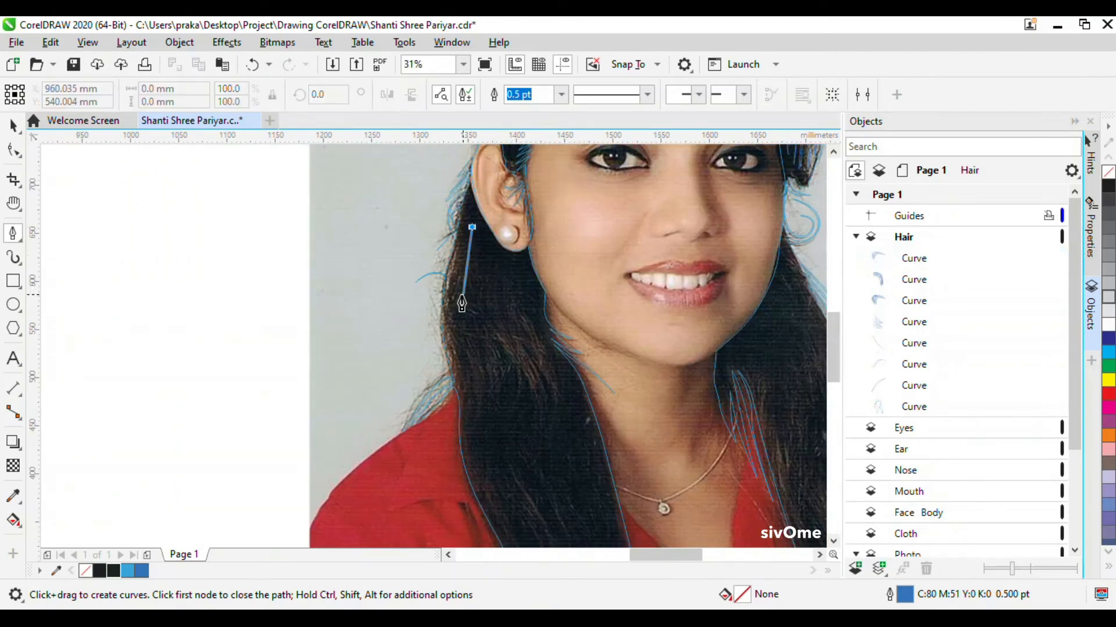
left_click(467, 295)
left_click(467, 369)
left_click_drag(477, 451, 537, 501)
Continue the curve around the lock's inward bend to a pointed tip near the curled end, then turn back up.
scroll(490, 487, "down", 1)
scroll(522, 372, "down", 1)
scroll(529, 444, "up", 3)
left_click_drag(526, 417, 517, 443)
left_click_drag(467, 482, 531, 429)
left_click_drag(522, 343, 481, 304)
left_click_drag(531, 416, 518, 365)
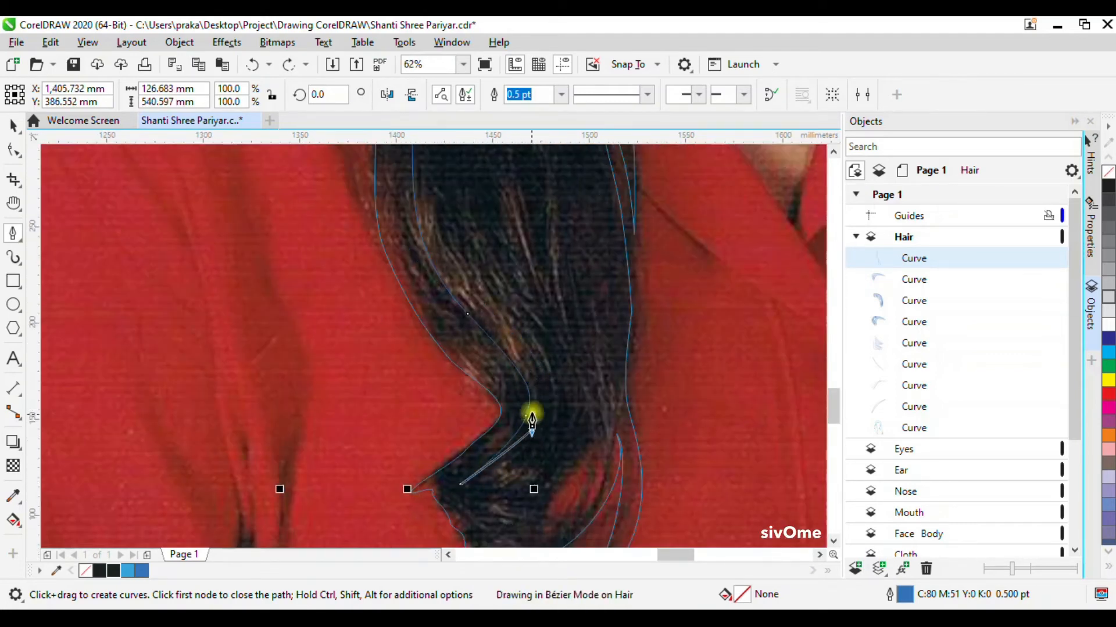
Trace the next strand from an upper tip beside the brown highlights down around the lock's bend.
left_click(432, 155)
left_click_drag(471, 282, 507, 323)
left_click_drag(546, 376, 544, 423)
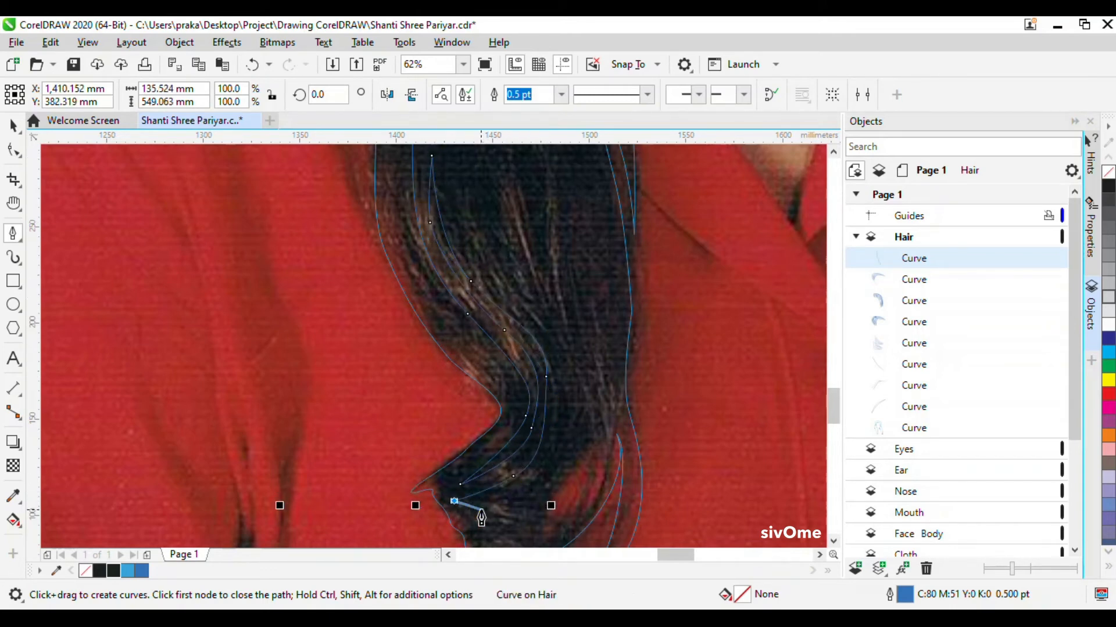
Outline the short zigzag strand tips along the outer edge of the lock's curled end.
scroll(485, 509, "up", 3)
left_click_drag(603, 409, 633, 383)
left_click_drag(570, 487, 524, 512)
left_click(450, 518)
left_click(491, 443)
scroll(533, 429, "up", 1)
left_click(551, 427)
left_click(458, 506)
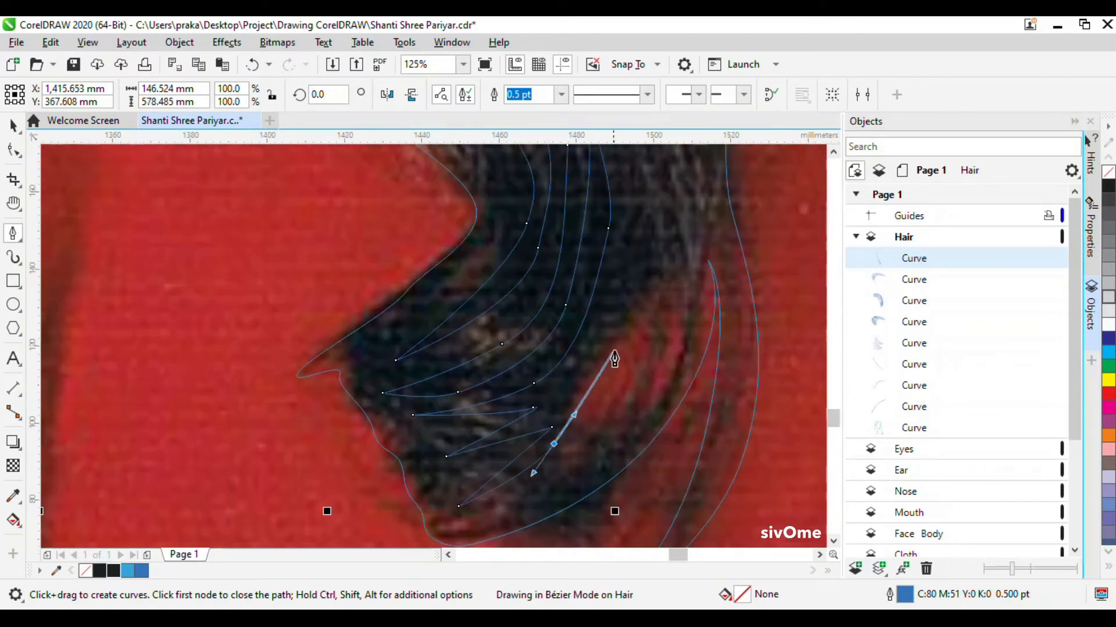
Trace a strand from the bottom of the curl around the small red gap up to a high tip.
left_click(478, 514)
left_click_drag(584, 451, 628, 433)
left_click_drag(688, 318, 700, 252)
left_click(689, 177)
Return from the high tip down through the bend to a lower tip inside the curl.
scroll(686, 346, "down", 1)
scroll(674, 225, "up", 1)
left_click_drag(656, 196, 664, 222)
left_click_drag(668, 275, 660, 326)
left_click_drag(643, 384, 631, 403)
left_click(593, 485)
Bring the curve back up from the curl past the bend to an upper tip among the brown highlights.
left_click_drag(637, 356, 646, 314)
left_click_drag(638, 227, 626, 190)
scroll(588, 180, "down", 1)
scroll(570, 174, "up", 1)
left_click_drag(687, 324, 574, 224)
scroll(584, 238, "down", 1)
left_click(545, 158)
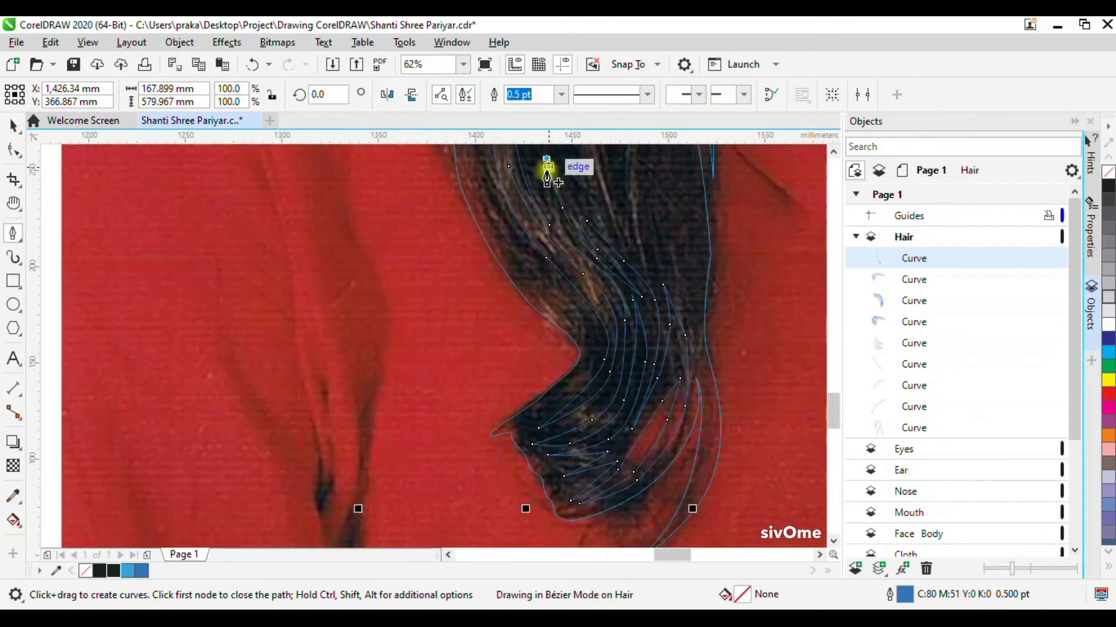
Trace a strand down from the highlights into the bend and return to a short tip above it.
scroll(545, 167, "down", 1)
scroll(592, 245, "up", 1)
left_click_drag(598, 239, 609, 259)
left_click_drag(642, 302, 657, 342)
left_click(626, 248)
Trace a slender strand up the dark hair above the bend to a tip and start back down.
scroll(626, 254, "down", 1)
scroll(564, 155, "up", 1)
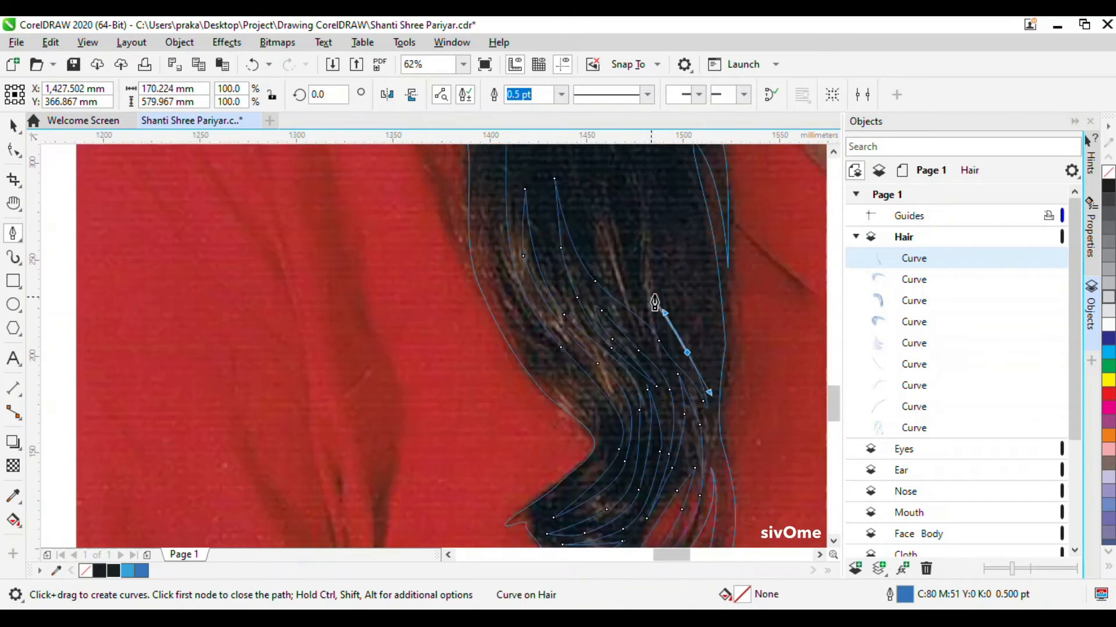
left_click(655, 243)
left_click_drag(652, 162, 633, 169)
left_click_drag(664, 328, 677, 347)
Bring the strand to a lower tip above the bend and trace back up to a tip in the dark hair.
scroll(681, 363, "up", 2)
left_click(686, 362)
scroll(642, 348, "down", 2)
left_click_drag(629, 318, 620, 305)
left_click_drag(597, 212, 598, 184)
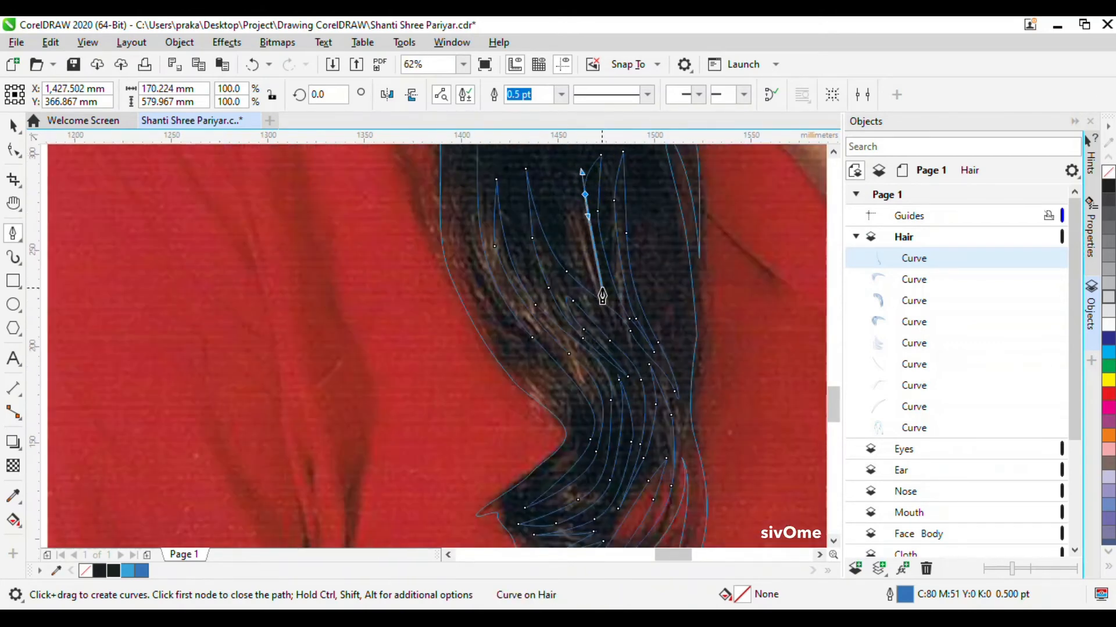
left_click(556, 162)
Trace another strand down to the bend and up to a tip above the highlights, undoing one misplaced node.
scroll(599, 302, "down", 1)
scroll(564, 235, "up", 2)
left_click_drag(593, 270, 599, 301)
key("ctrl+z")
left_click_drag(657, 425, 672, 448)
left_click_drag(597, 341, 582, 274)
scroll(569, 348, "down", 2)
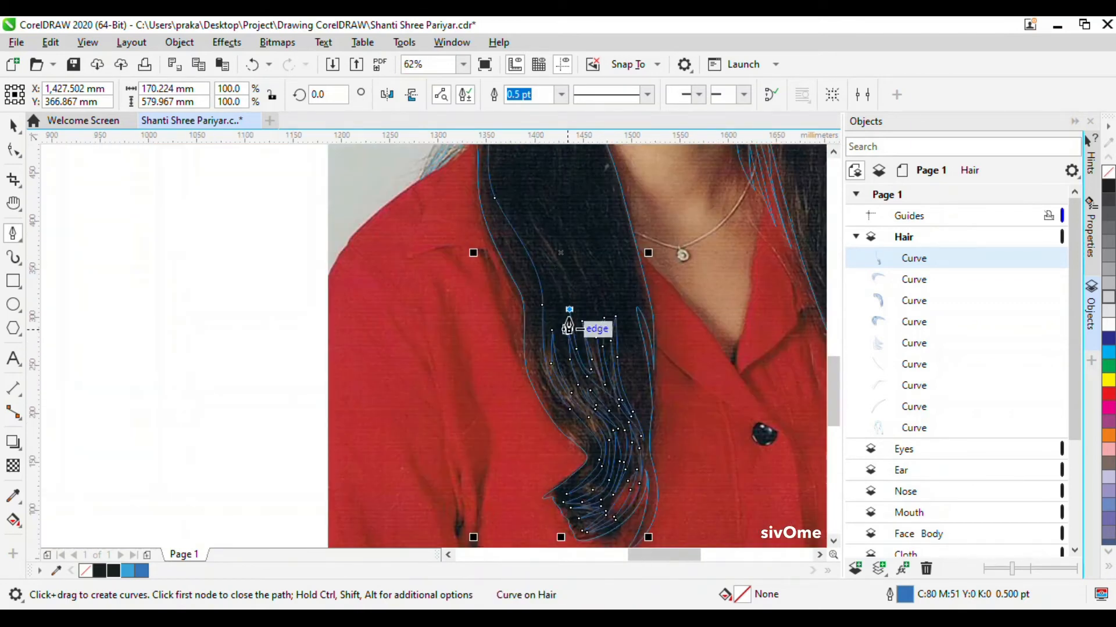
Add a short strand dip and extend the curve up through the lock's middle to tips at shoulder height.
scroll(541, 251, "up", 2)
left_click_drag(575, 359, 578, 374)
left_click_drag(553, 329, 545, 283)
left_click(502, 208)
left_click(469, 158)
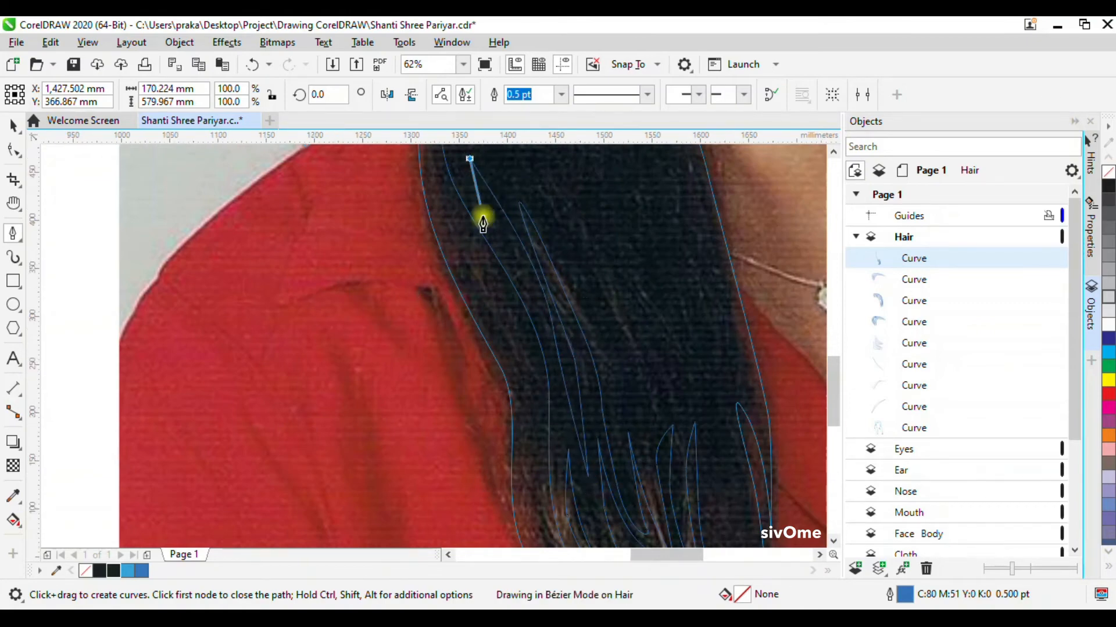
Trace a long strand from shoulder height down through the middle of the lock.
scroll(539, 351, "down", 3)
scroll(523, 279, "up", 2)
left_click_drag(557, 405, 562, 377)
left_click_drag(567, 456, 585, 476)
left_click_drag(614, 512, 628, 535)
Finish the long strand at a lower tip and trace its other side back up to shoulder height.
scroll(628, 535, "down", 2)
scroll(590, 448, "up", 2)
scroll(597, 479, "up", 1)
left_click(603, 511)
left_click_drag(600, 396, 588, 365)
left_click_drag(511, 256, 511, 254)
left_click_drag(461, 188, 455, 172)
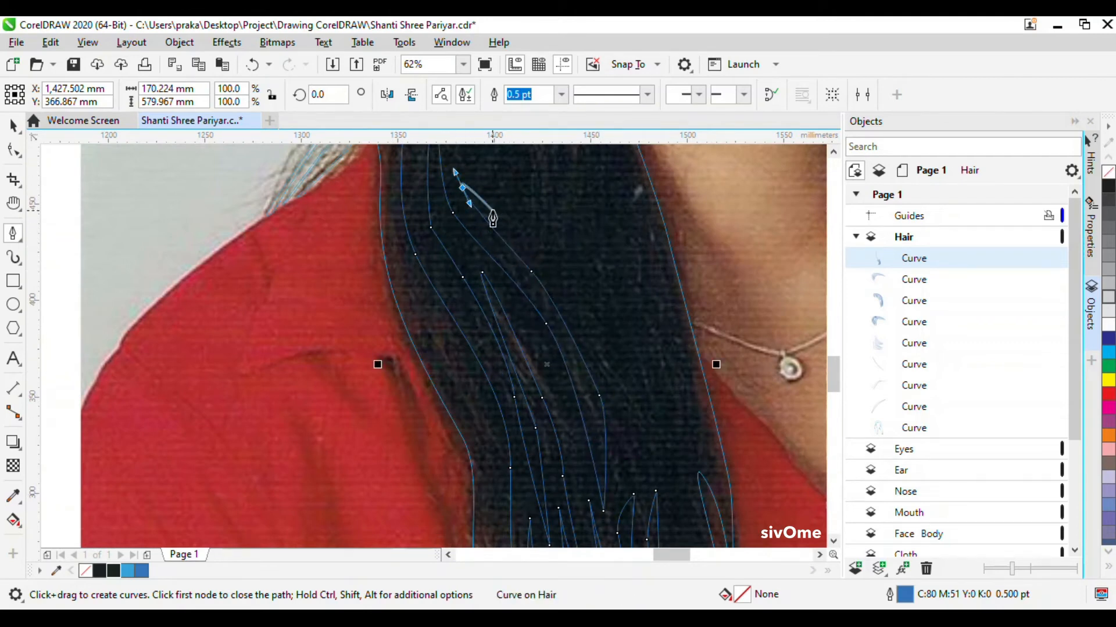
Extend the curve up to a tip below the jaw level and trace the next strand down to a point.
scroll(492, 219, "down", 1)
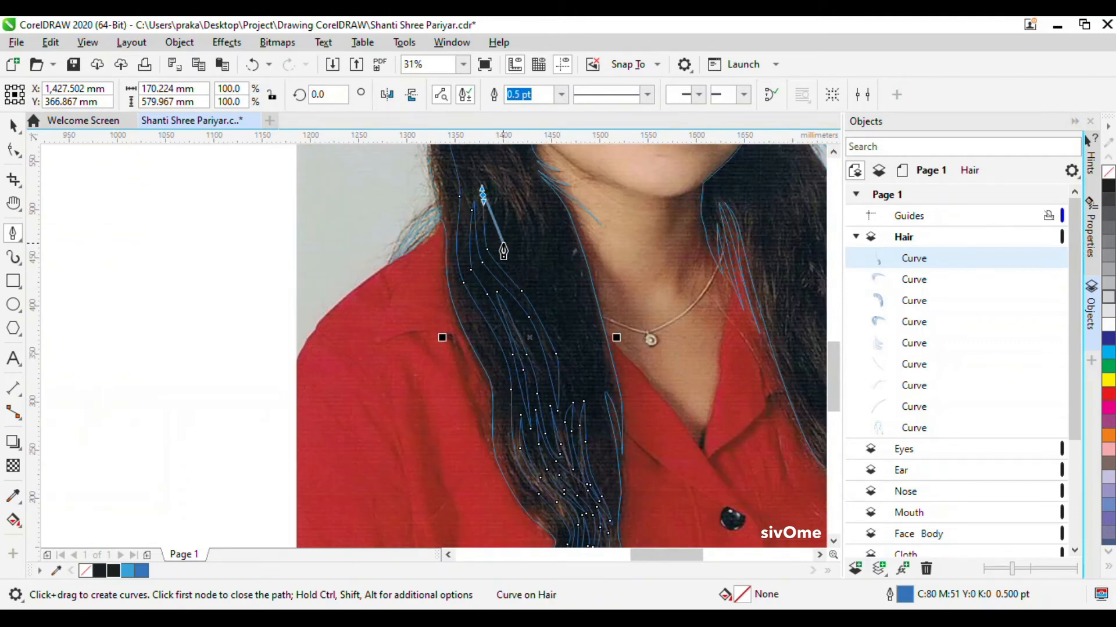
scroll(490, 215, "up", 3)
left_click(408, 173)
left_click_drag(462, 431, 473, 469)
left_click(475, 526)
Trace the last strand up to the earring and close the long lock's curve, about 170 by 580 mm overall.
left_click_drag(423, 405, 409, 366)
scroll(378, 404, "down", 3)
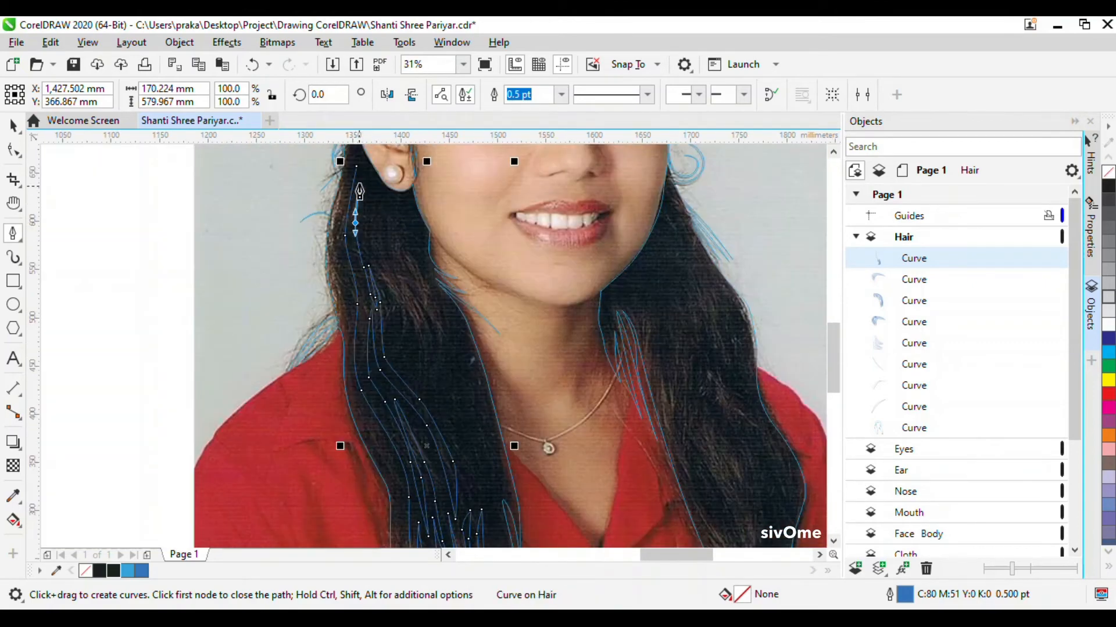
scroll(379, 208, "up", 1)
left_click(358, 176)
Start a second curve below the earring and trace its first strands down and up through the lock's brown highlights.
left_click_drag(366, 301, 376, 332)
left_click(413, 495)
mouse_move(422, 435)
left_mouse_down()
mouse_move(421, 462)
mouse_move(431, 415)
left_mouse_up()
left_click_drag(391, 308, 369, 245)
left_click_drag(430, 385, 435, 410)
left_click_drag(452, 491, 458, 530)
Bring the strand to a narrow lower tip and trace back up to a tip at the top of the highlights.
scroll(437, 368, "down", 1)
scroll(451, 465, "up", 1)
left_click(443, 455)
left_click_drag(443, 347, 433, 297)
left_click(401, 228)
Outline the next narrow strand down into the dark hair and back up to a tip among the highlights.
left_click(451, 324)
left_click(457, 429)
left_click_drag(465, 355, 469, 384)
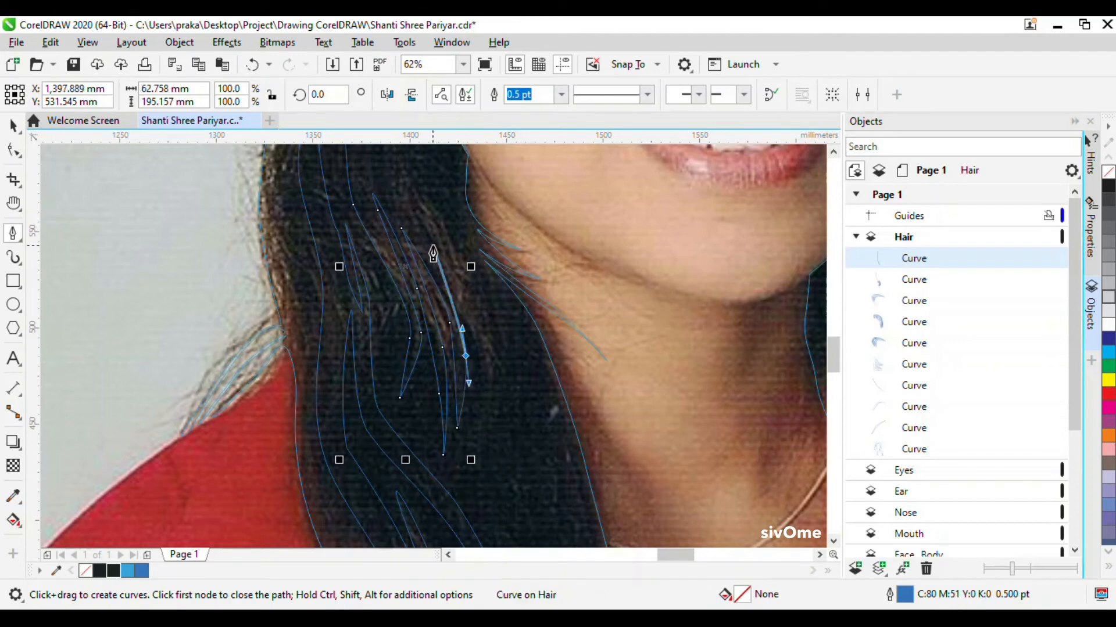
mouse_move(452, 295)
left_mouse_down()
mouse_move(442, 270)
mouse_move(460, 290)
left_mouse_up()
left_click(392, 198)
Trace a shorter strand to a lower tip near the neck side and return up toward the jaw.
left_click_drag(488, 377, 485, 395)
left_click(477, 408)
left_click_drag(495, 358, 487, 329)
left_click_drag(454, 253, 447, 238)
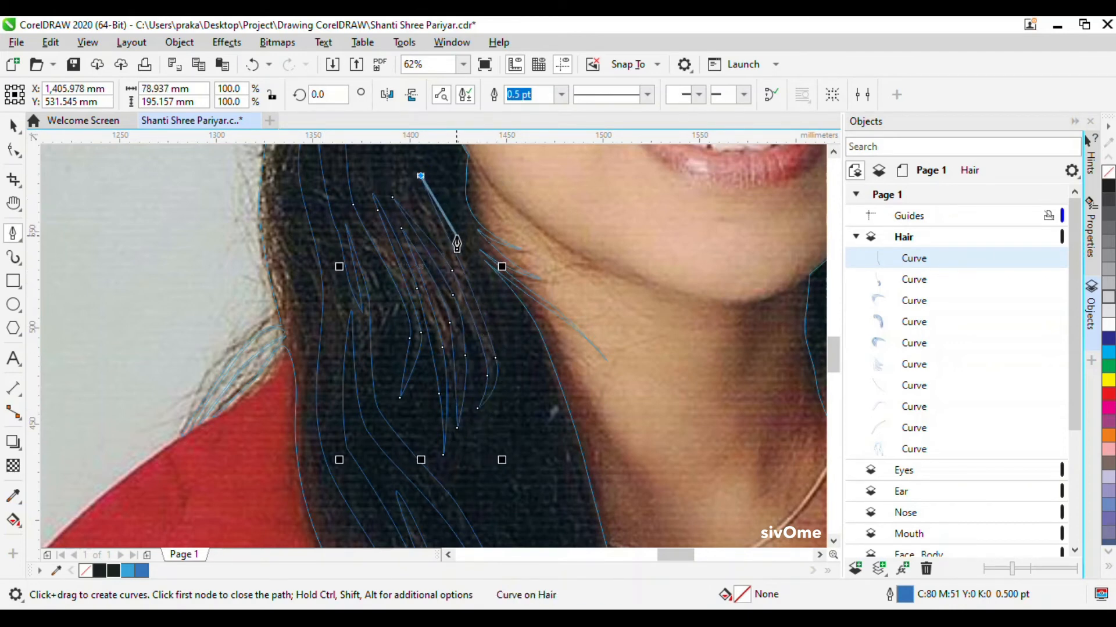
Outline the strands closest to the neck with narrow lower tips and short upper tips beside the jaw.
scroll(517, 375, "up", 2)
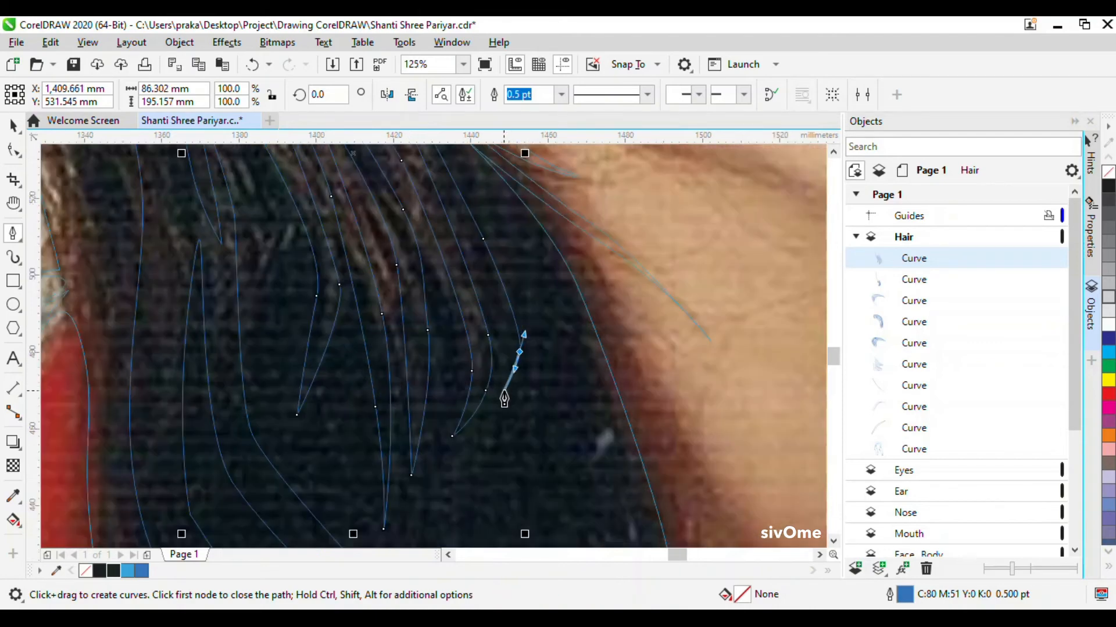
scroll(526, 256, "down", 2)
scroll(523, 238, "up", 2)
left_click(465, 164)
left_click_drag(523, 304, 436, 266)
left_click(483, 250)
left_click(429, 164)
left_click(507, 378)
left_click(403, 178)
Trace the upper strand tips below the earring and carry the curve down the neck side of the highlights.
scroll(434, 280, "down", 2)
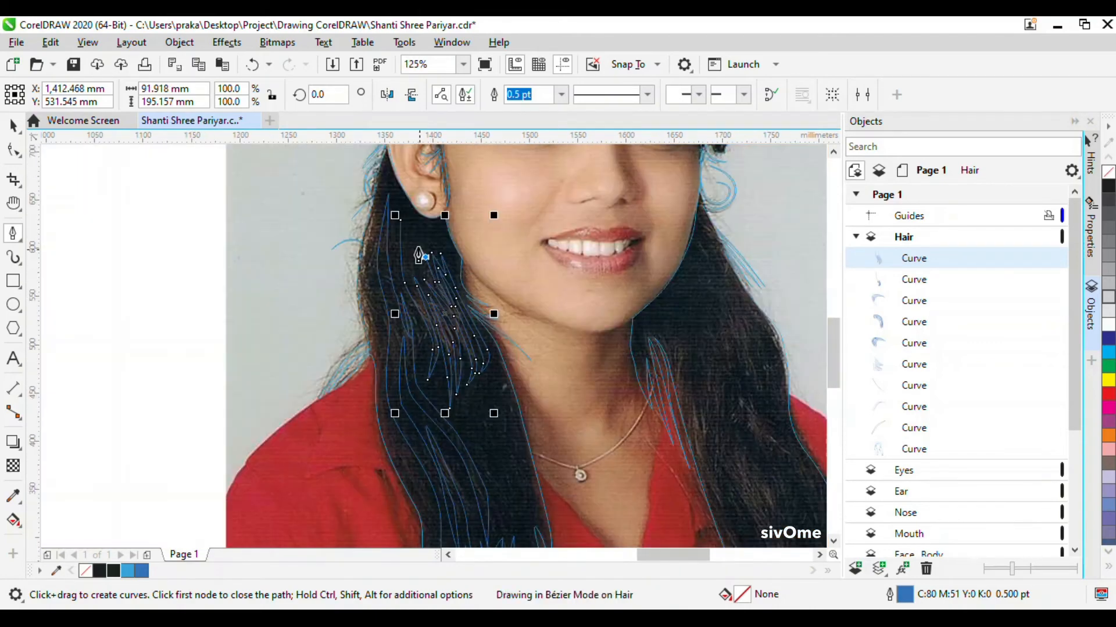
scroll(417, 241, "up", 2)
left_click_drag(476, 389, 488, 409)
left_click(420, 220)
left_click_drag(447, 354, 432, 387)
left_click(468, 439)
Run the curve up to the hair under the earlobe and trace one more strand down from it.
left_click(444, 492)
left_click(385, 379)
left_click(376, 229)
left_click(393, 156)
left_click_drag(448, 183, 460, 208)
left_click(511, 305)
Bring the last strand back up below the earlobe and close the curve, about 92 by 198 mm overall.
scroll(517, 329, "down", 1)
scroll(509, 261, "up", 1)
left_click_drag(508, 296, 490, 267)
left_click_drag(428, 216, 400, 206)
left_click(368, 221)
Start a new highlight curve in the picture's right-hand lock and trace its first strand along the outer edge from cheek to shoulder.
scroll(449, 262, "down", 2)
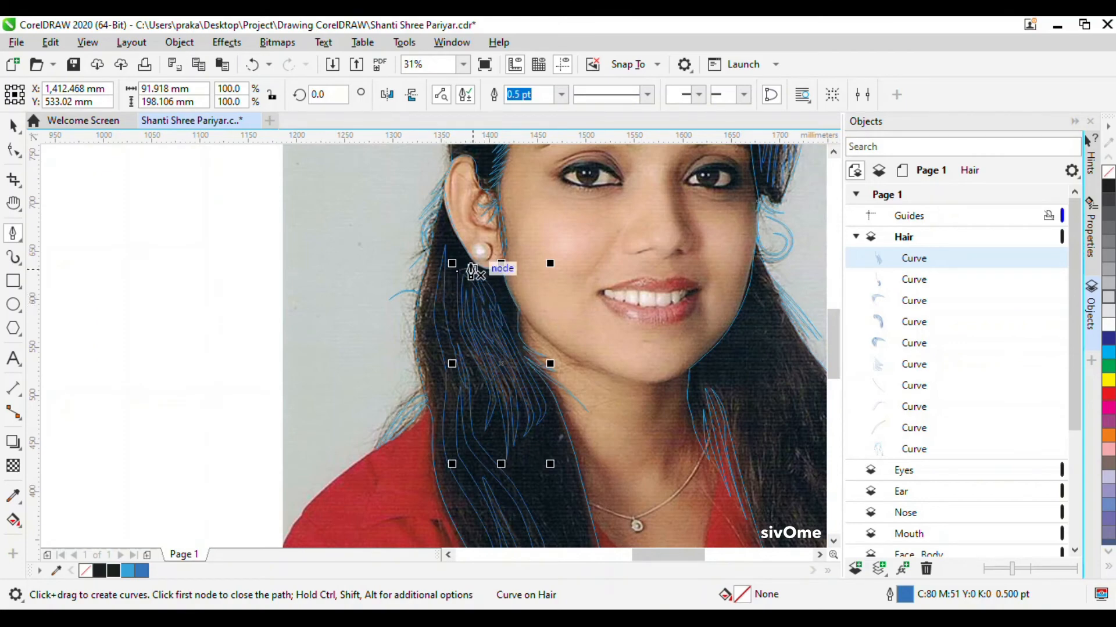
scroll(482, 267, "down", 2)
scroll(523, 308, "up", 4)
scroll(439, 291, "down", 1)
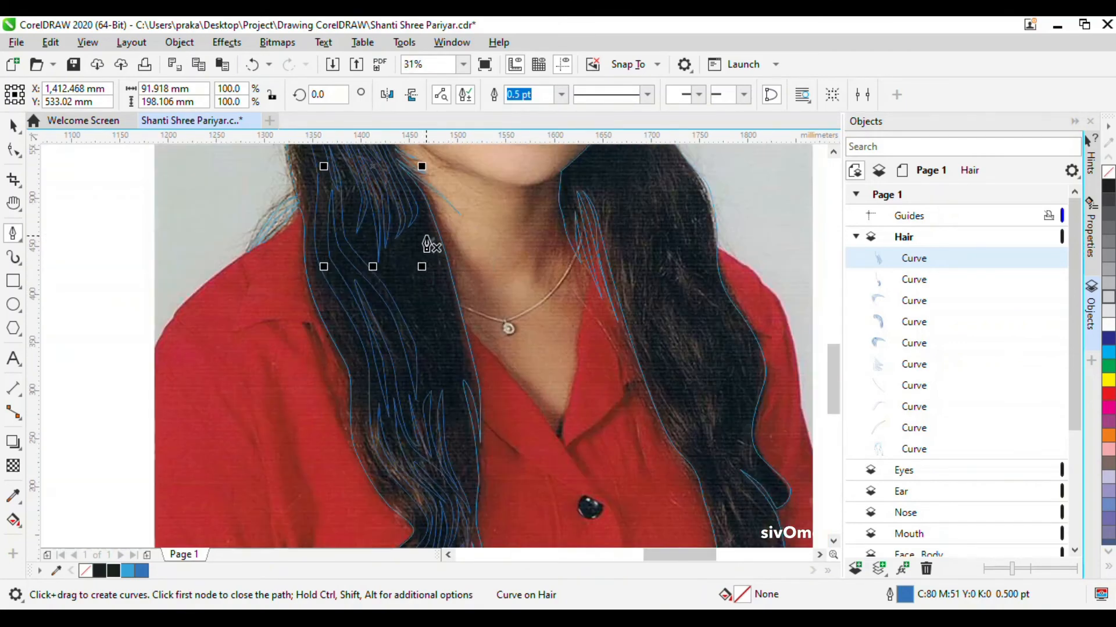
scroll(584, 207, "down", 2)
scroll(495, 266, "up", 3)
scroll(521, 283, "down", 1)
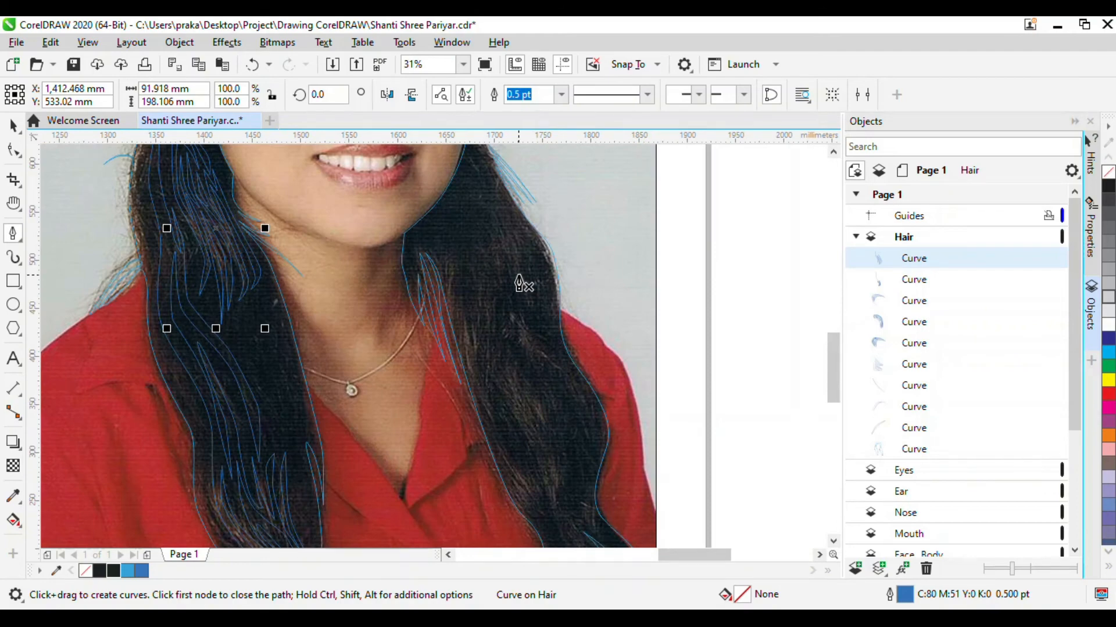
scroll(490, 240, "up", 1)
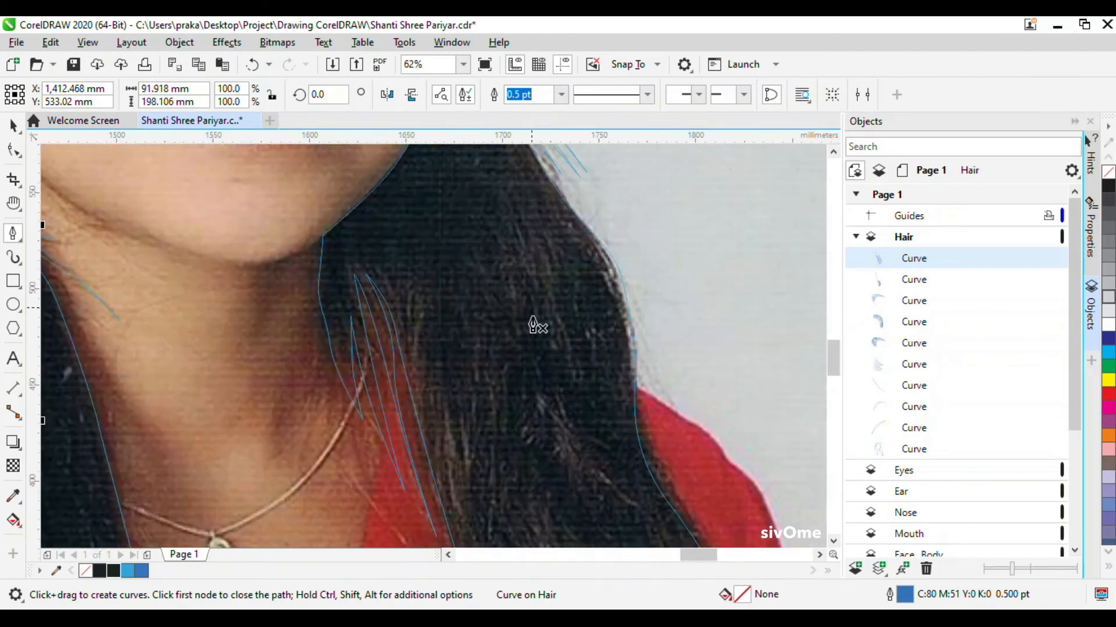
scroll(524, 293, "down", 1)
scroll(497, 174, "up", 1)
left_click(489, 178)
left_click(524, 235)
left_click(558, 285)
left_click(608, 352)
left_click(645, 515)
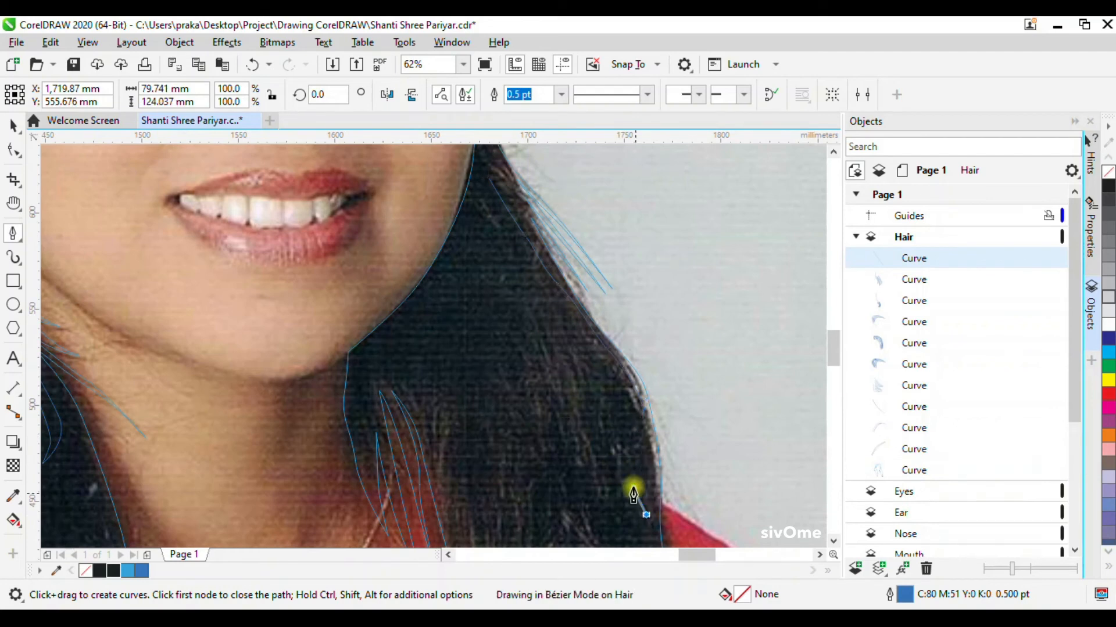
Trace another strand beside the shoulder and carry the curve down the outer side of the lock into the curl.
left_click(525, 238)
left_click(578, 319)
left_click_drag(597, 380, 608, 404)
left_click_drag(627, 502, 629, 531)
scroll(606, 249, "down", 1)
left_click_drag(625, 425, 633, 443)
left_click_drag(671, 492, 668, 514)
scroll(667, 266, "down", 1)
scroll(655, 417, "up", 1)
mouse_move(671, 424)
left_mouse_down()
mouse_move(673, 443)
mouse_move(662, 427)
left_mouse_up()
left_click(708, 468)
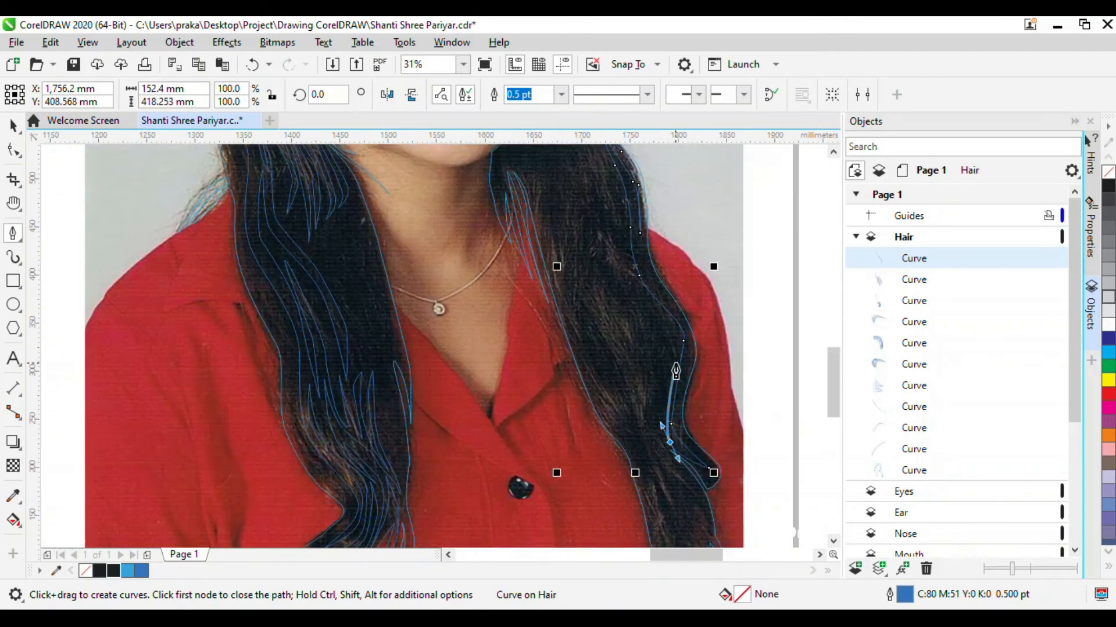
Run the curve below the curl and trace strands down the outer side of the lock's lower end.
scroll(661, 401, "down", 1)
scroll(662, 401, "up", 2)
left_click_drag(707, 401, 719, 430)
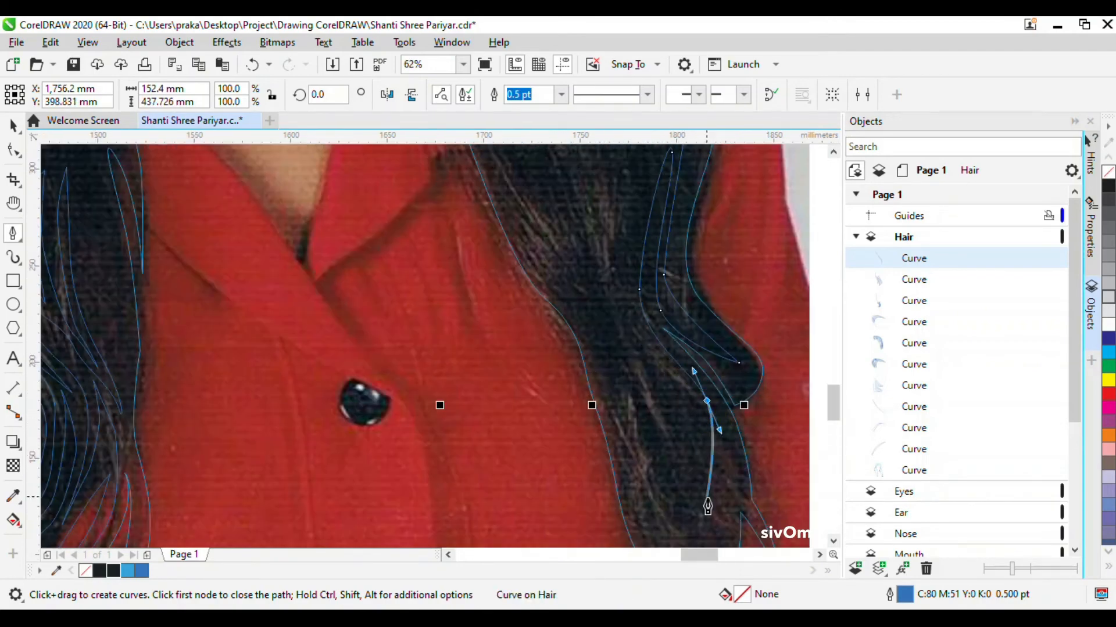
left_click(749, 513)
left_click_drag(668, 362, 703, 394)
left_click_drag(716, 472, 726, 519)
Bring a strand back up the lower lock to a narrow tip and carry the next one down to the ends.
scroll(696, 344, "down", 1)
scroll(705, 515, "up", 1)
left_click(720, 389)
left_click_drag(689, 270, 681, 297)
left_click(629, 160)
left_click(702, 387)
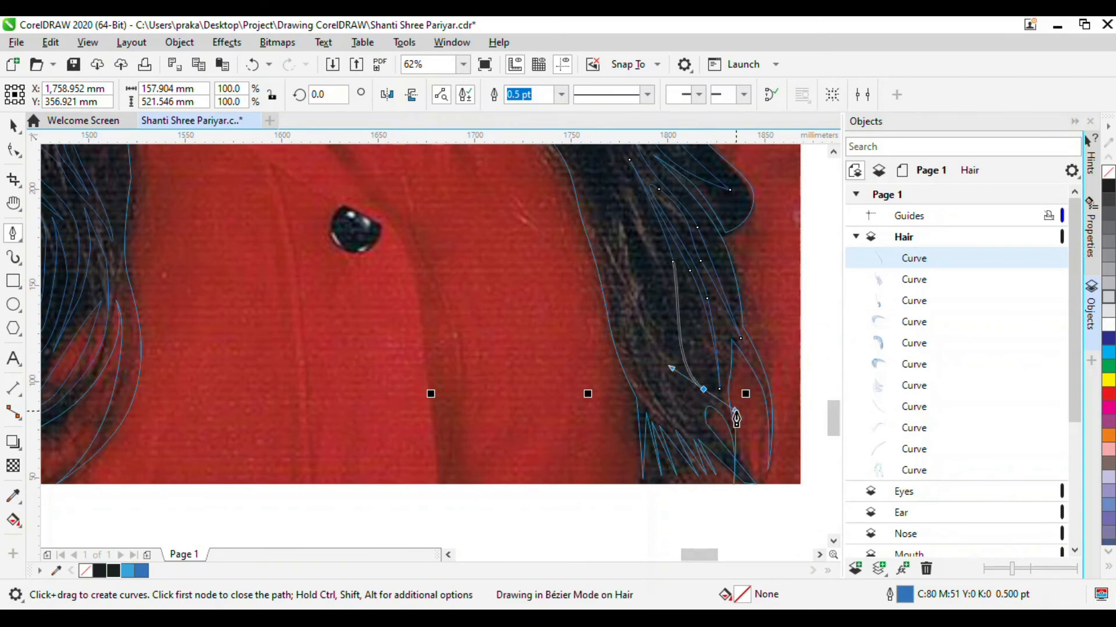
Trace thin strands with pointed upper tips through the middle of the lower lock, undoing one misplaced node.
scroll(735, 414, "up", 1)
left_click_drag(593, 298, 587, 168)
scroll(574, 262, "down", 1)
key("ctrl+z")
scroll(581, 301, "up", 1)
scroll(596, 208, "down", 1)
scroll(606, 254, "down", 2)
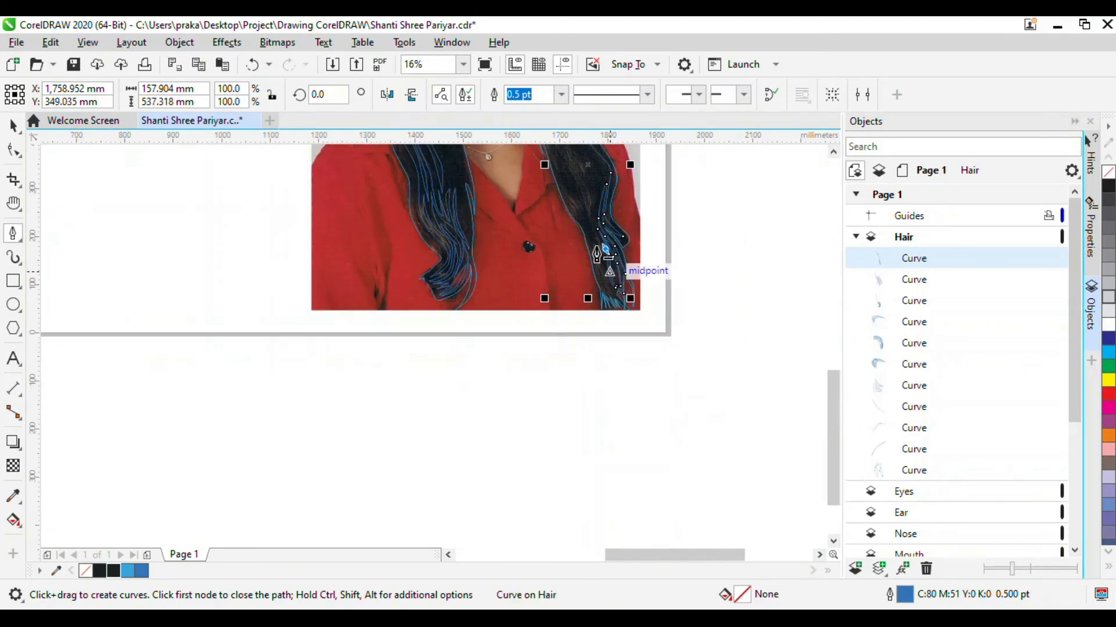
scroll(588, 223, "up", 2)
left_click(657, 367)
left_click_drag(630, 288, 619, 258)
left_click(607, 226)
left_click_drag(626, 317, 631, 336)
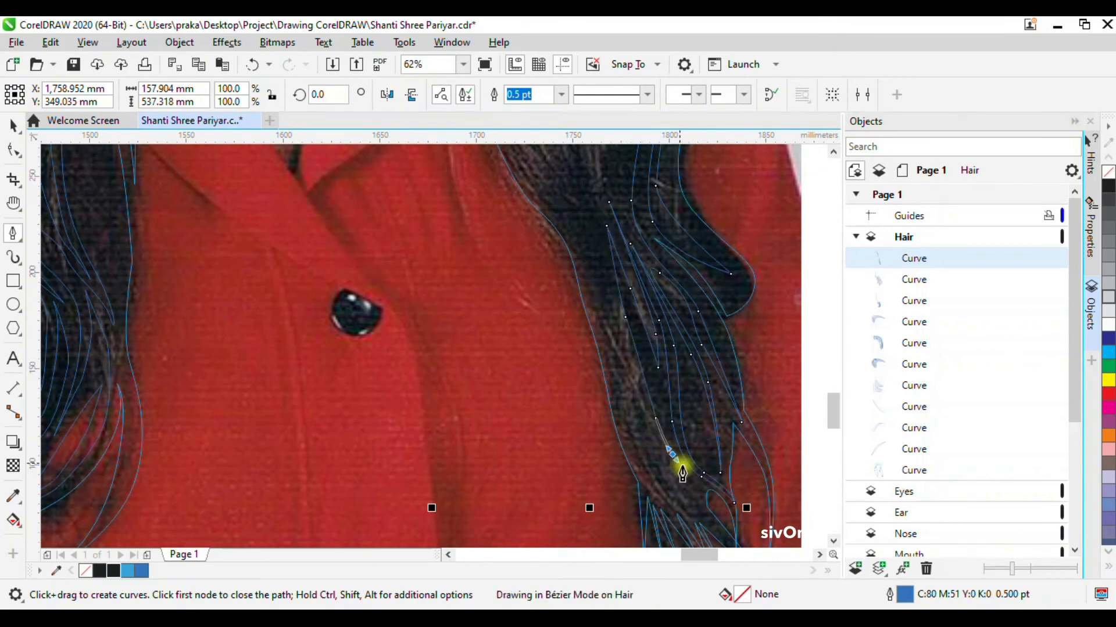
Carry the curve down to the hair ends and outline short jagged tips along the lock's lower edge.
left_click_drag(707, 507, 677, 503)
left_click(711, 518)
scroll(684, 516, "up", 2)
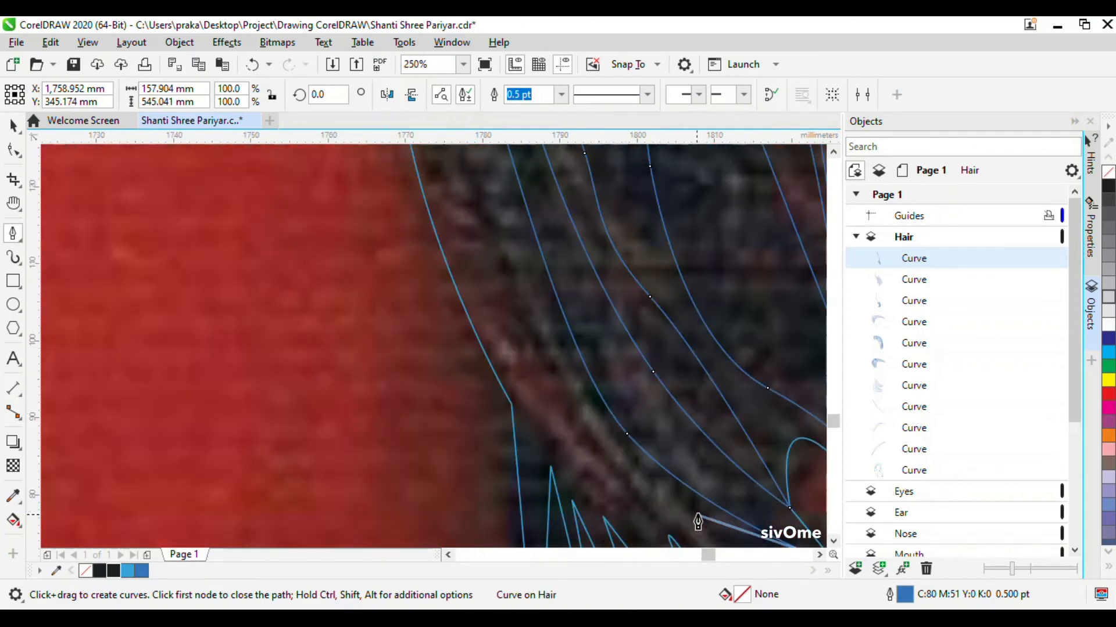
scroll(674, 418, "down", 1)
scroll(688, 463, "up", 1)
left_click(681, 453)
left_click(707, 500)
left_click(624, 419)
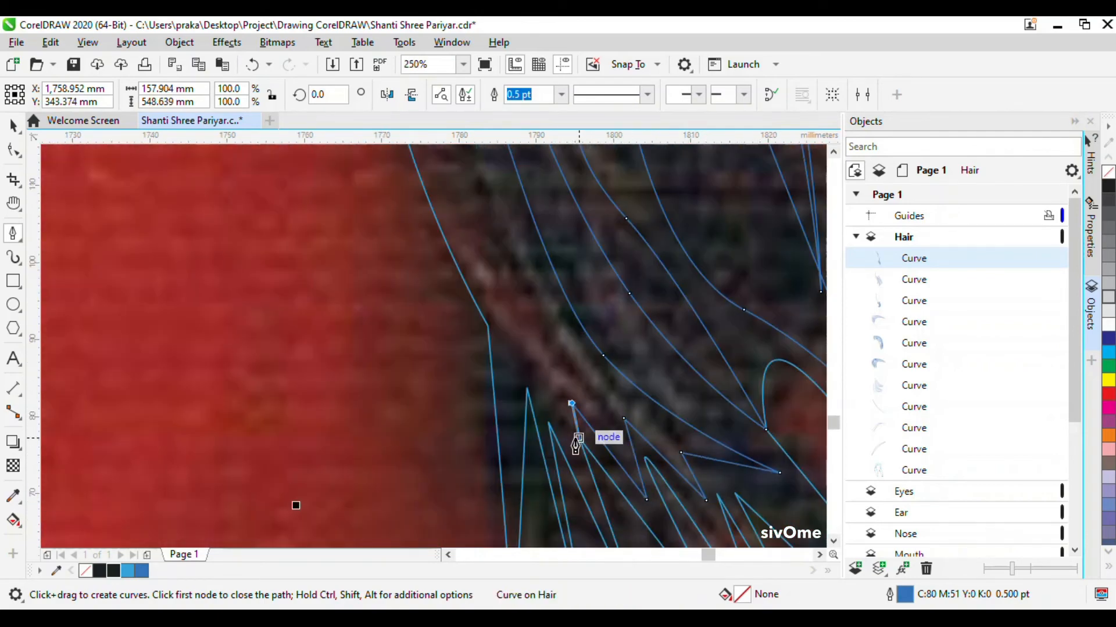
Continue the jagged tips to the inner edge of the lock's lower end and add one longer pointed strand.
left_click(567, 429)
left_click(511, 413)
left_click(490, 262)
left_click(600, 408)
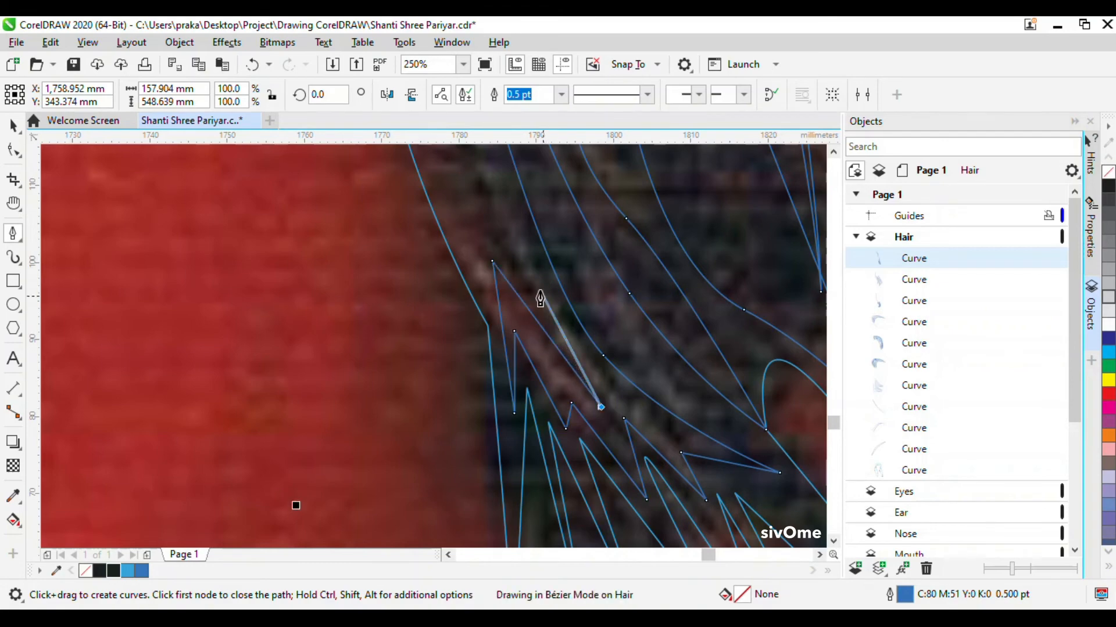
Trace strands up the inner side of the lower lock towards the collar and undo the last node.
left_click_drag(516, 252, 499, 220)
scroll(601, 423, "down", 2)
left_click(578, 379)
left_click_drag(546, 280, 505, 214)
left_click(523, 173)
scroll(589, 387, "down", 1)
scroll(538, 241, "up", 1)
scroll(566, 350, "down", 1)
key("ctrl+z")
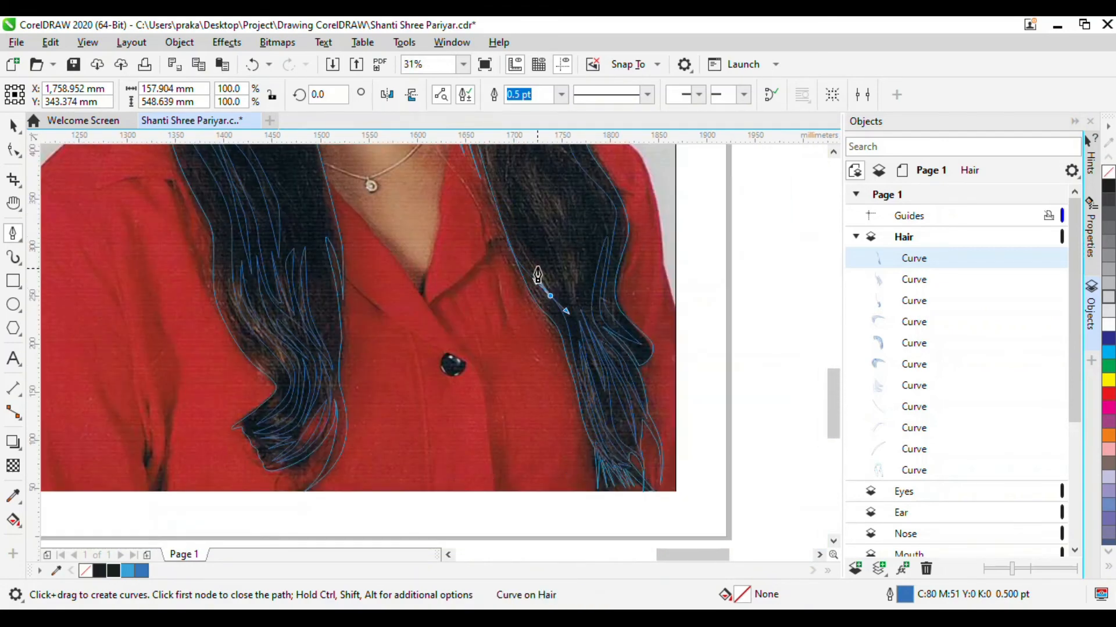
Carry the curve up the inner side to the hair below the jaw and bring a long strand back down.
scroll(533, 234, "up", 1)
scroll(581, 329, "down", 1)
scroll(522, 236, "down", 1)
scroll(567, 276, "up", 1)
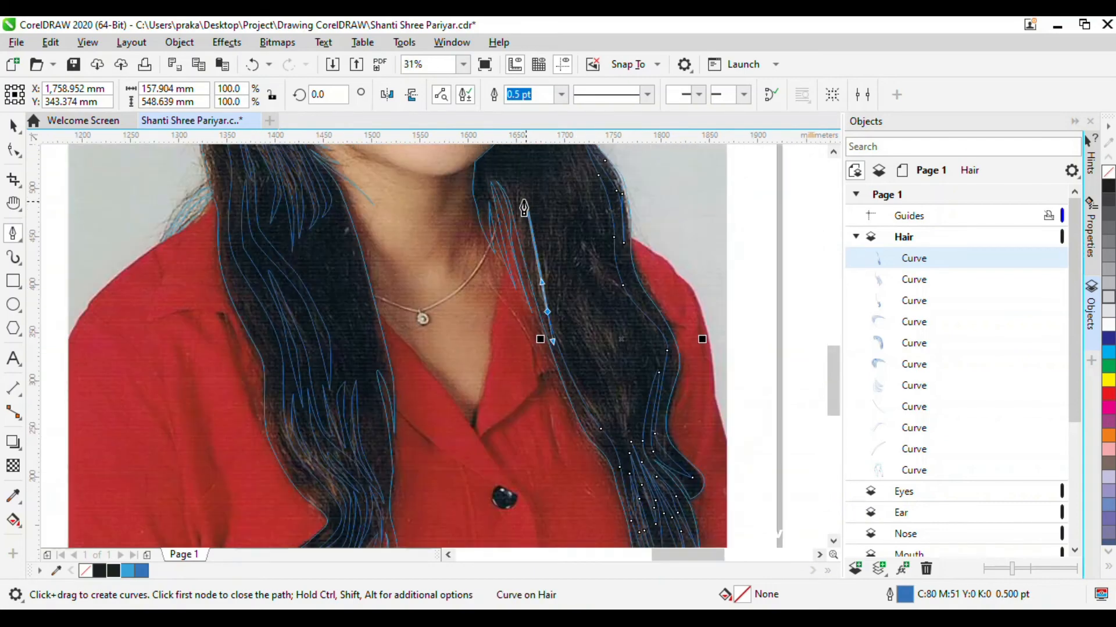
left_click_drag(488, 164, 523, 176)
left_click_drag(543, 232, 547, 275)
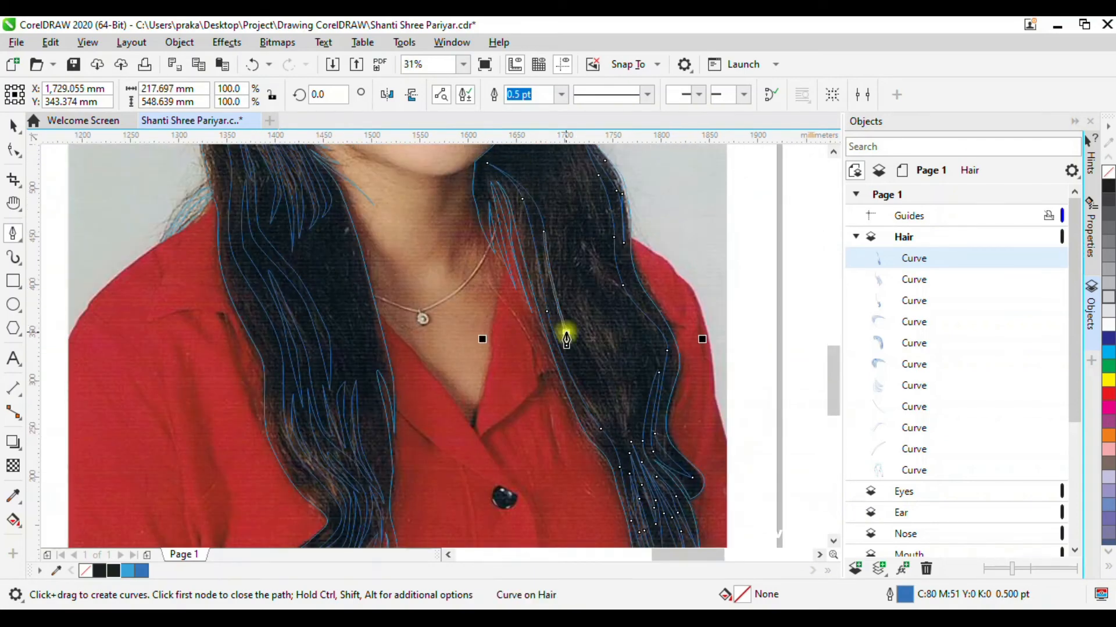
left_click_drag(613, 431, 619, 438)
Trace long pointed strands through the middle of the lock between the collar and the curl.
scroll(619, 458, "up", 2)
left_click(638, 470)
left_click_drag(615, 321, 590, 323)
scroll(563, 279, "down", 1)
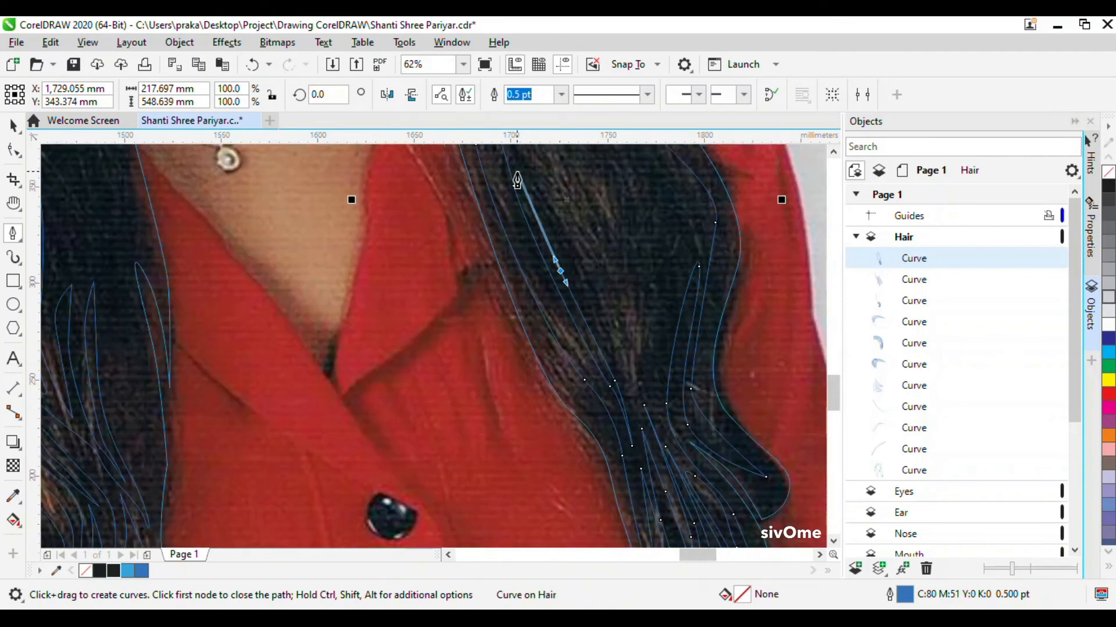
scroll(559, 288, "down", 1)
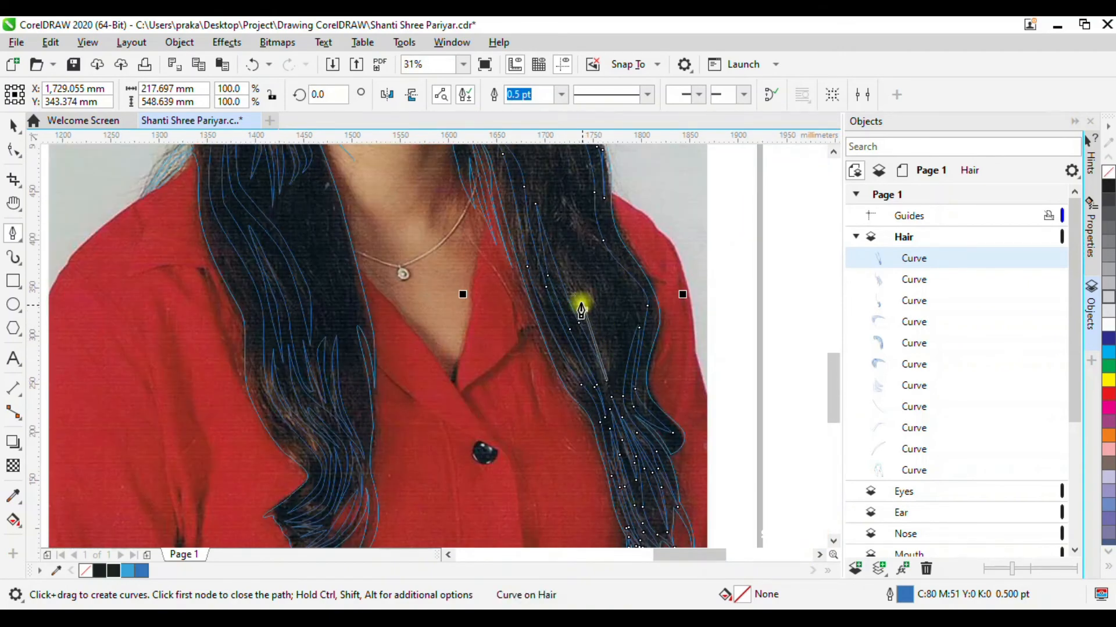
scroll(622, 376, "up", 1)
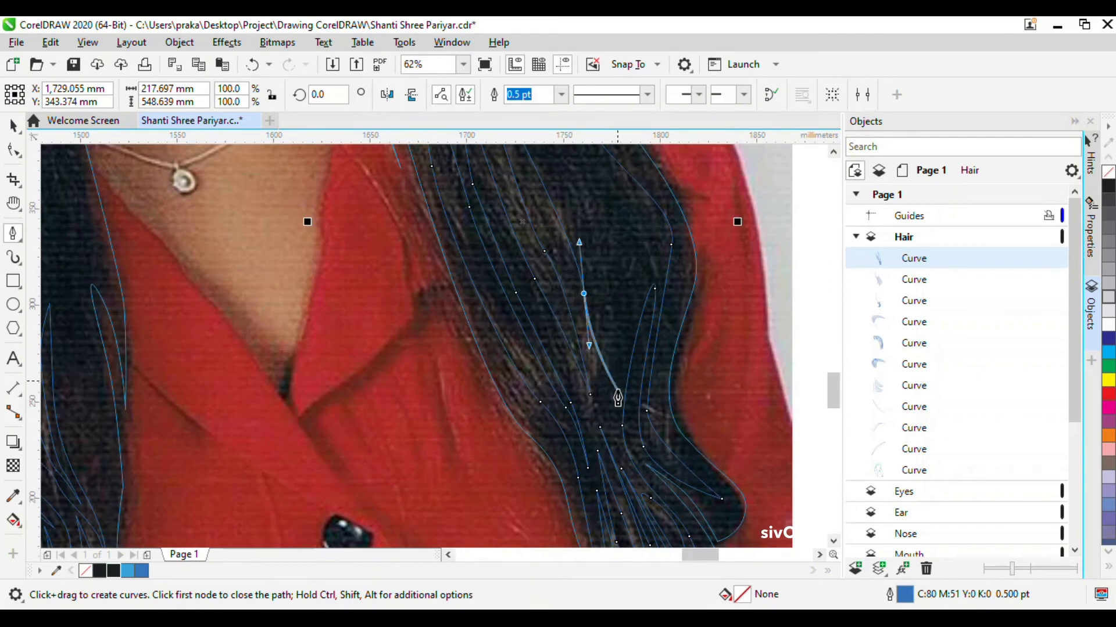
left_click(545, 156)
Extend the curve across to the outer side of the lock and trace a strand at shoulder height.
scroll(635, 316, "down", 1)
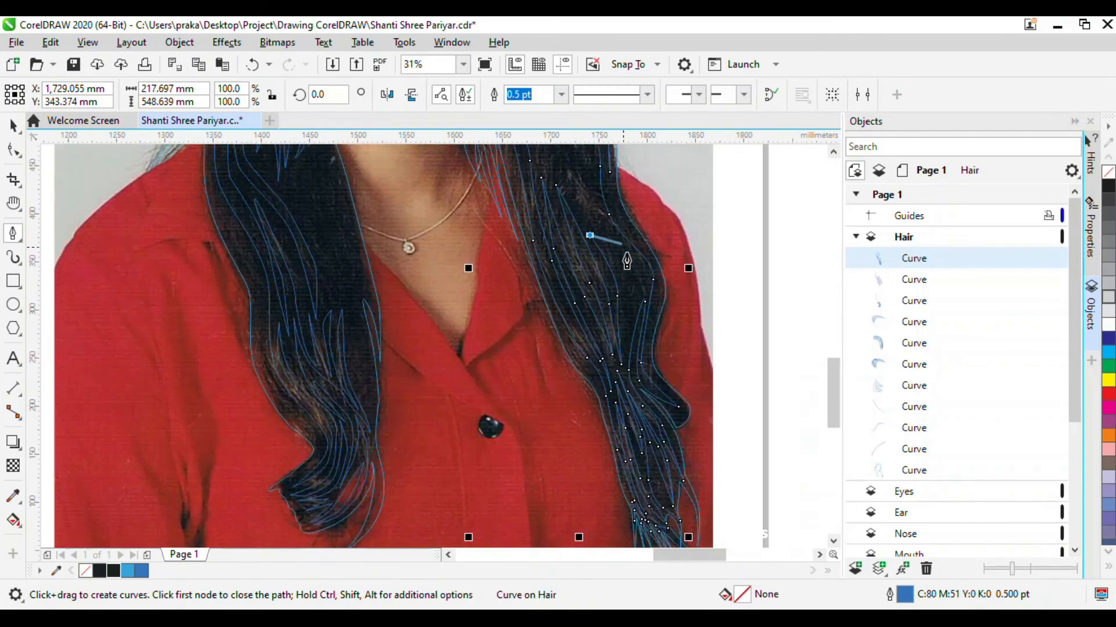
scroll(627, 321, "up", 1)
left_click(626, 373)
scroll(634, 429, "down", 1)
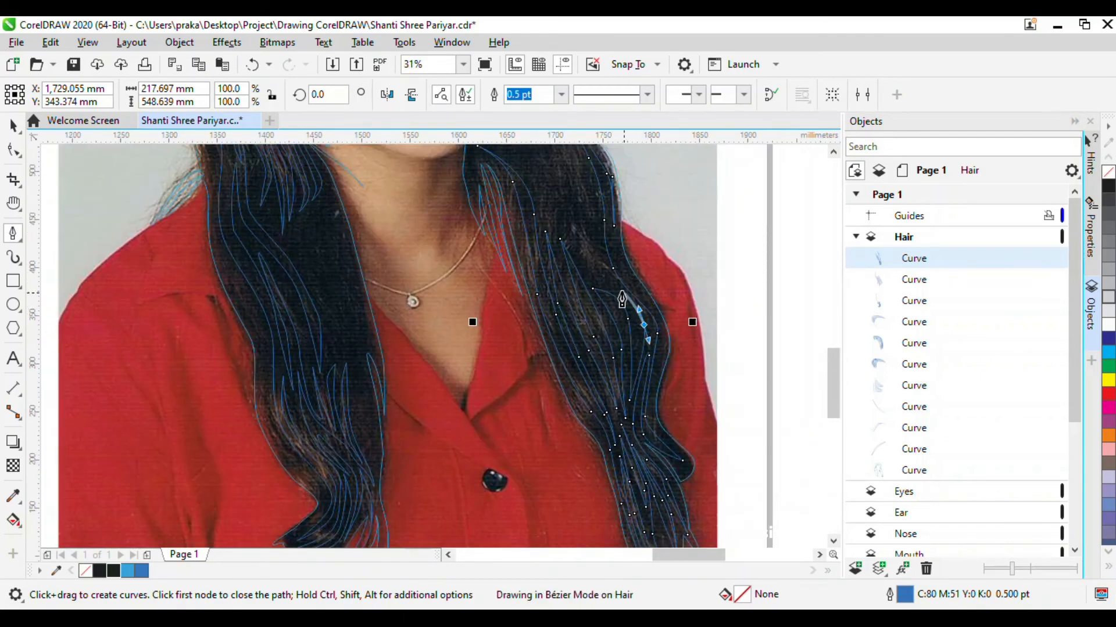
scroll(613, 273, "down", 1)
scroll(578, 194, "up", 1)
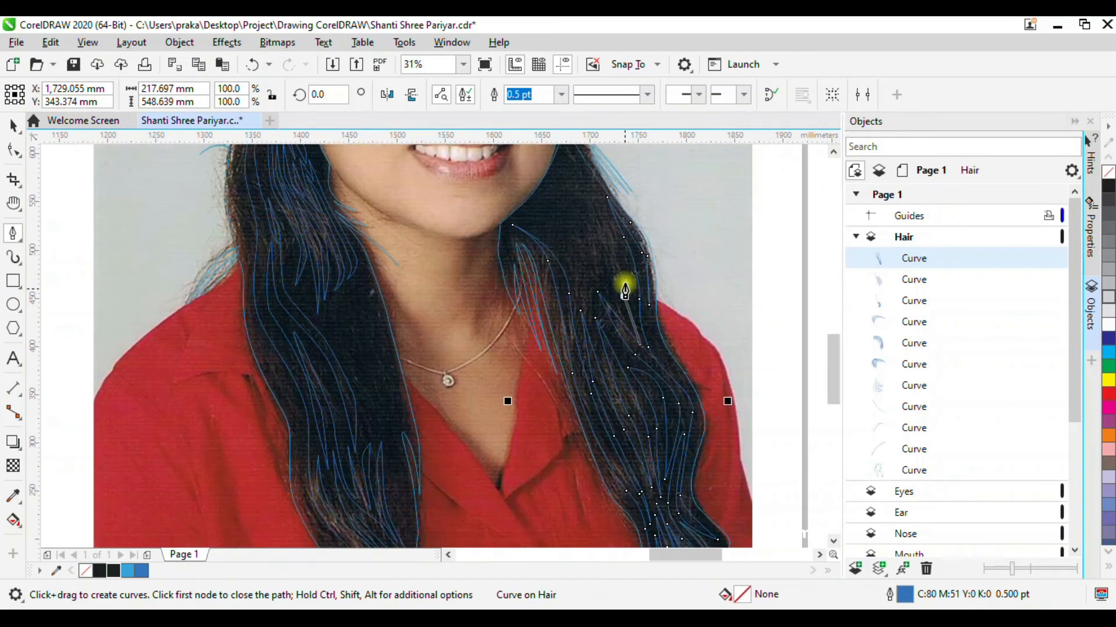
Run strands up the middle of the lock above the shoulder and turn the curve back down.
scroll(613, 290, "up", 2)
left_click(632, 354)
left_click(572, 210)
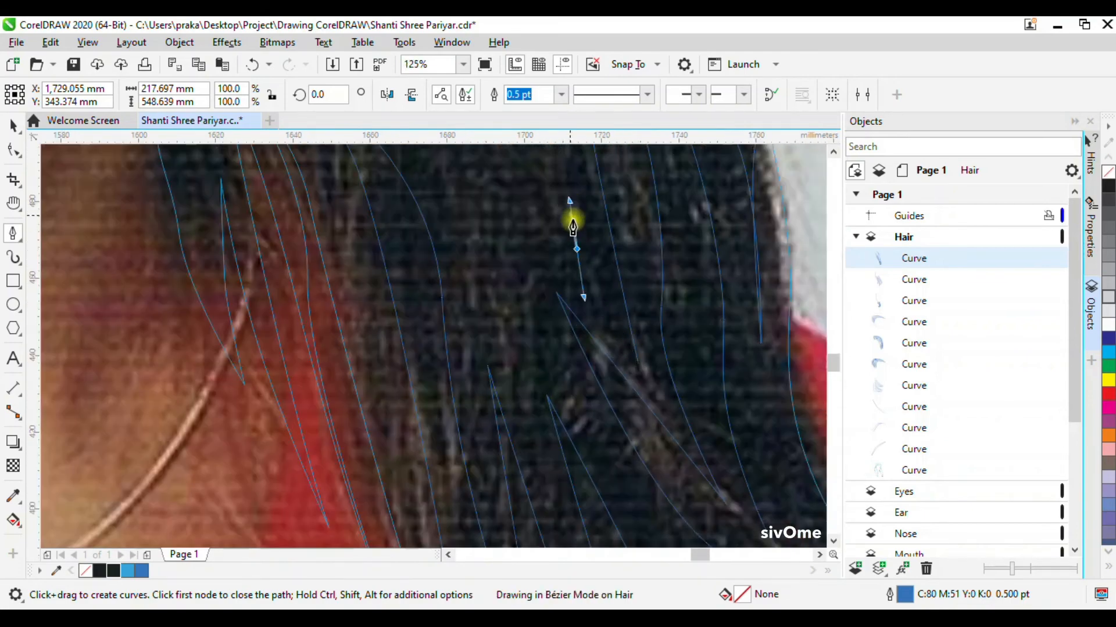
scroll(597, 329, "down", 2)
left_click_drag(592, 251, 598, 228)
left_click(575, 207)
left_click_drag(581, 300, 581, 309)
Outline narrow pointed strands around the fine highlights in the middle of the lock beside the neck.
scroll(582, 309, "up", 2)
left_click(611, 420)
left_click(653, 509)
left_click_drag(578, 384, 556, 390)
left_click(561, 158)
left_click(591, 521)
left_click_drag(542, 215, 552, 152)
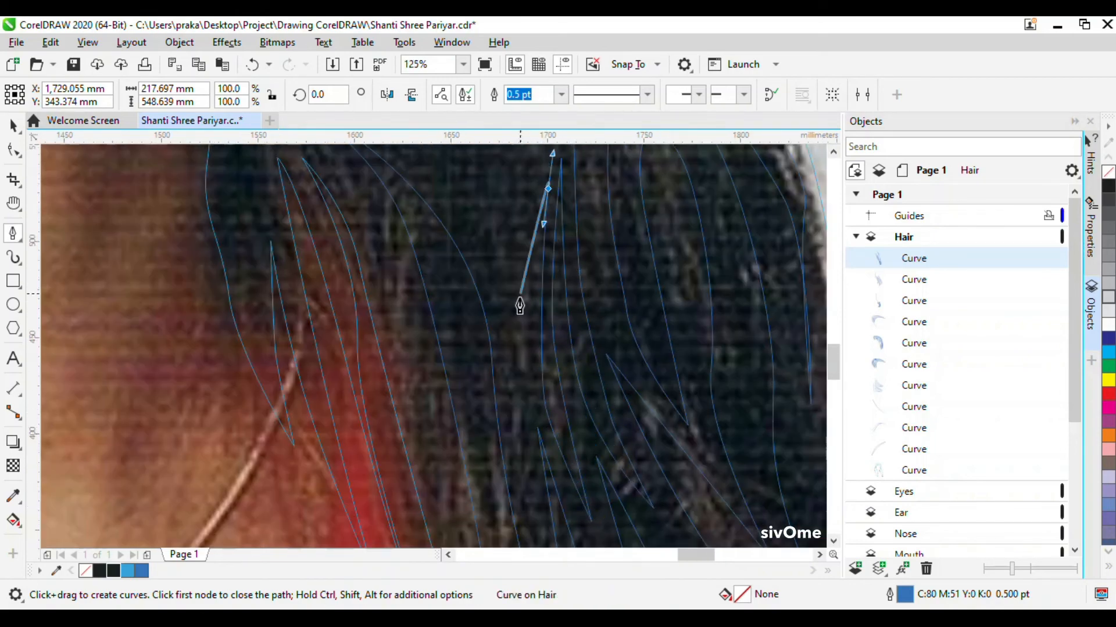
Trace strands down the neck side of the lock and sweep the curve up to the hair under the jaw.
scroll(526, 308, "down", 1)
left_click(539, 183)
left_click_drag(529, 286, 526, 309)
scroll(525, 401, "up", 1)
scroll(528, 413, "down", 1)
left_click_drag(556, 376, 572, 434)
left_click_drag(535, 266, 474, 175)
Shape the pointed strands under the jaw and lead the curve up along the cheek side of the lock.
scroll(529, 212, "up", 1)
scroll(538, 283, "down", 1)
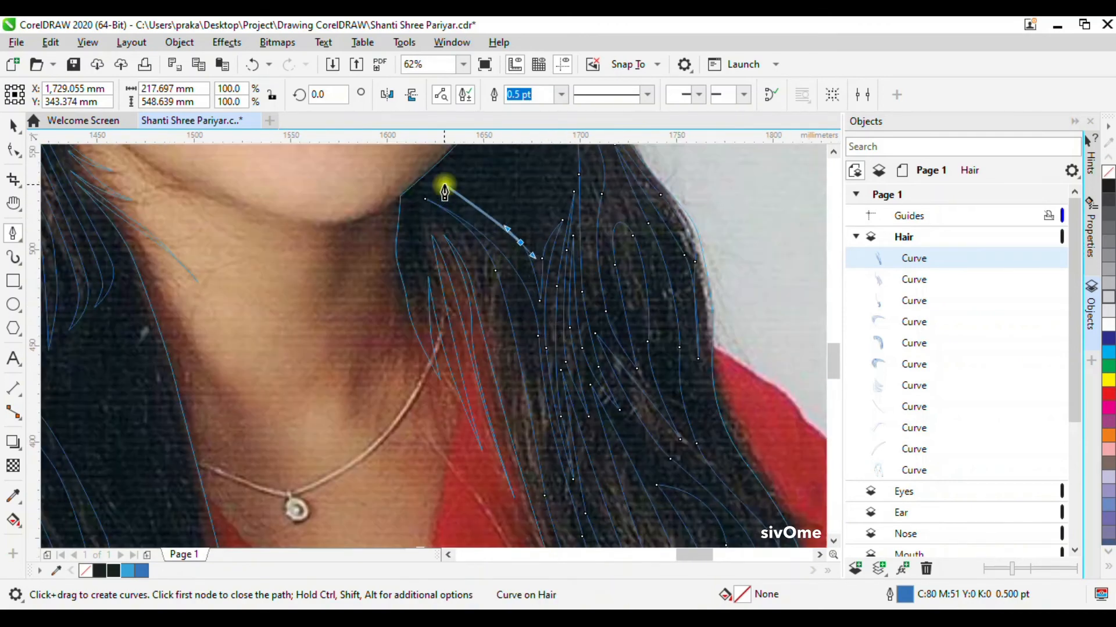
left_click(531, 243)
scroll(532, 215, "down", 1)
scroll(529, 216, "up", 1)
left_click_drag(531, 230, 514, 196)
scroll(533, 214, "down", 1)
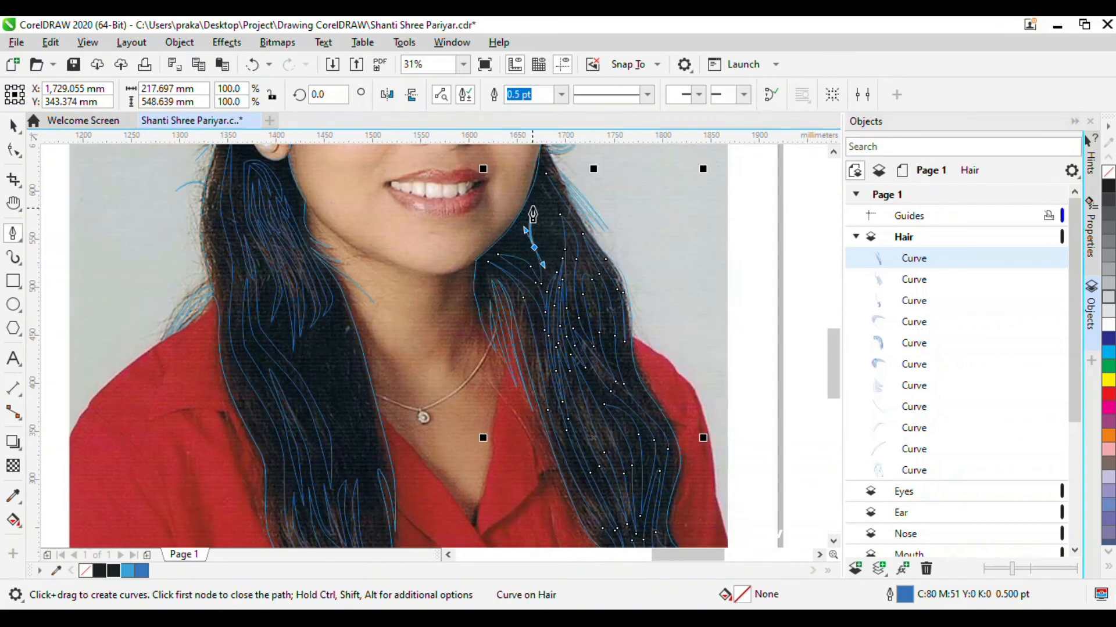
scroll(510, 251, "up", 1)
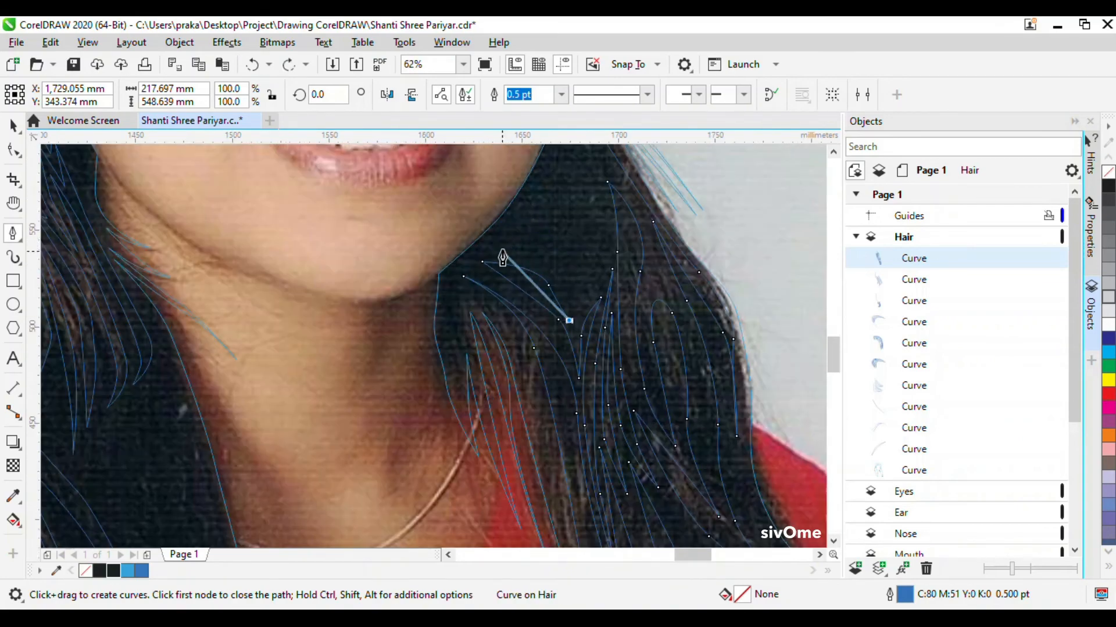
left_click(529, 210)
Trace the last upper strands beside the cheek and close the curve, about 218 by 549 mm overall.
scroll(540, 203, "down", 1)
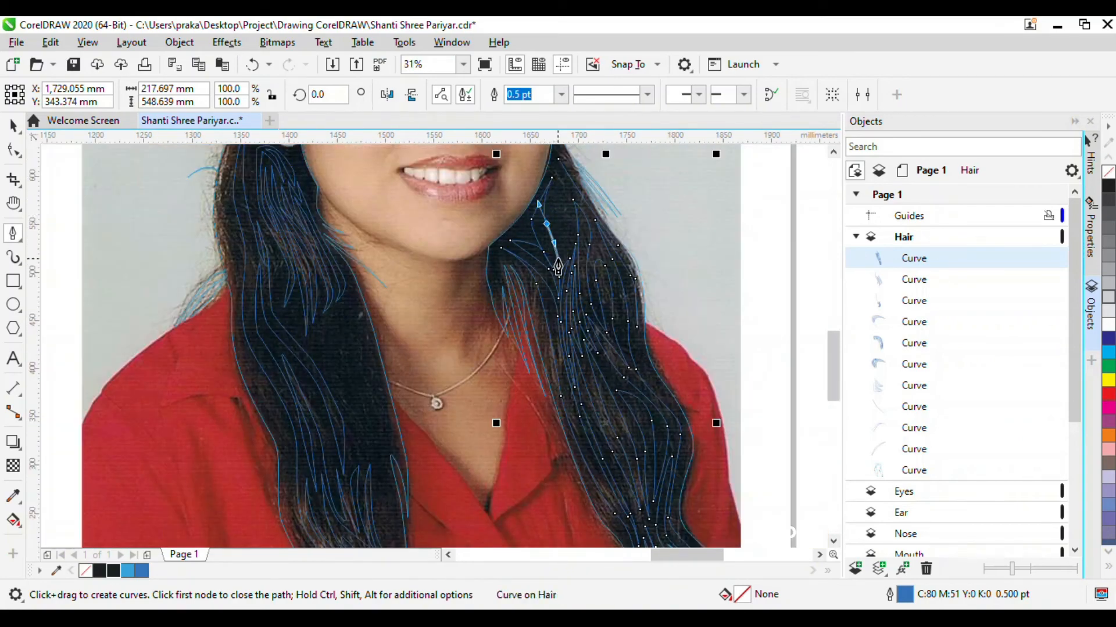
scroll(564, 237, "up", 1)
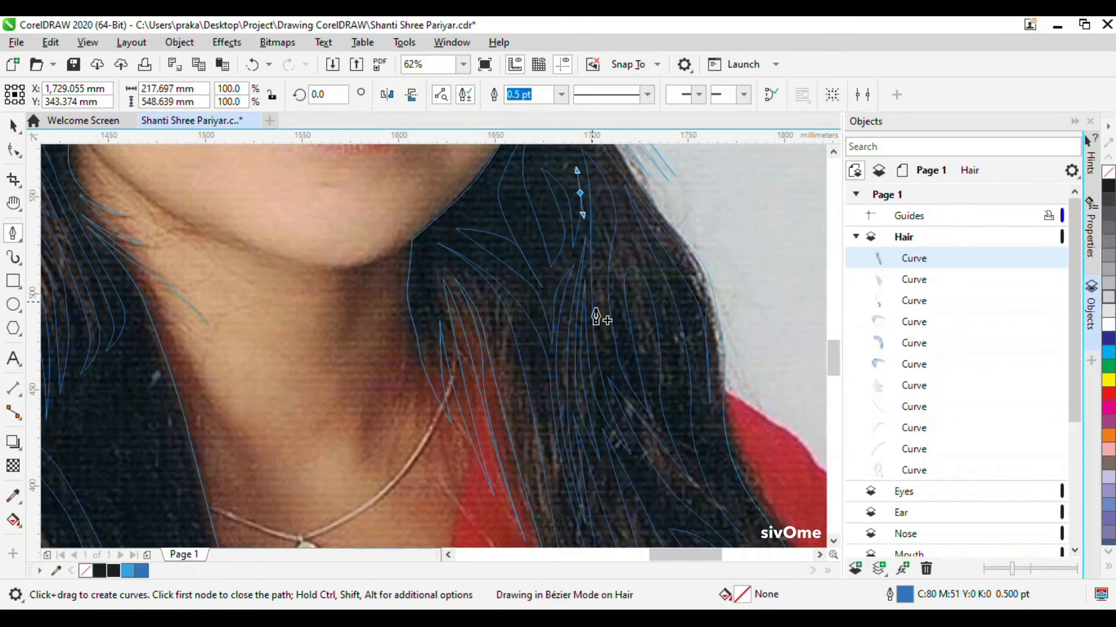
scroll(595, 317, "down", 1)
scroll(579, 235, "up", 1)
left_click(559, 224)
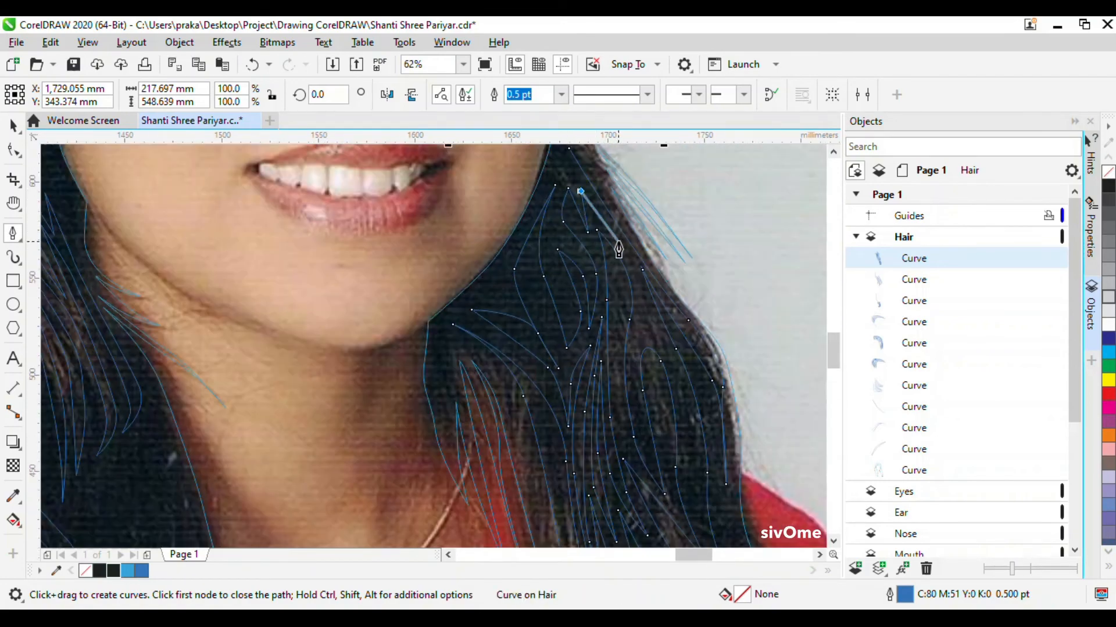
scroll(642, 276, "down", 2)
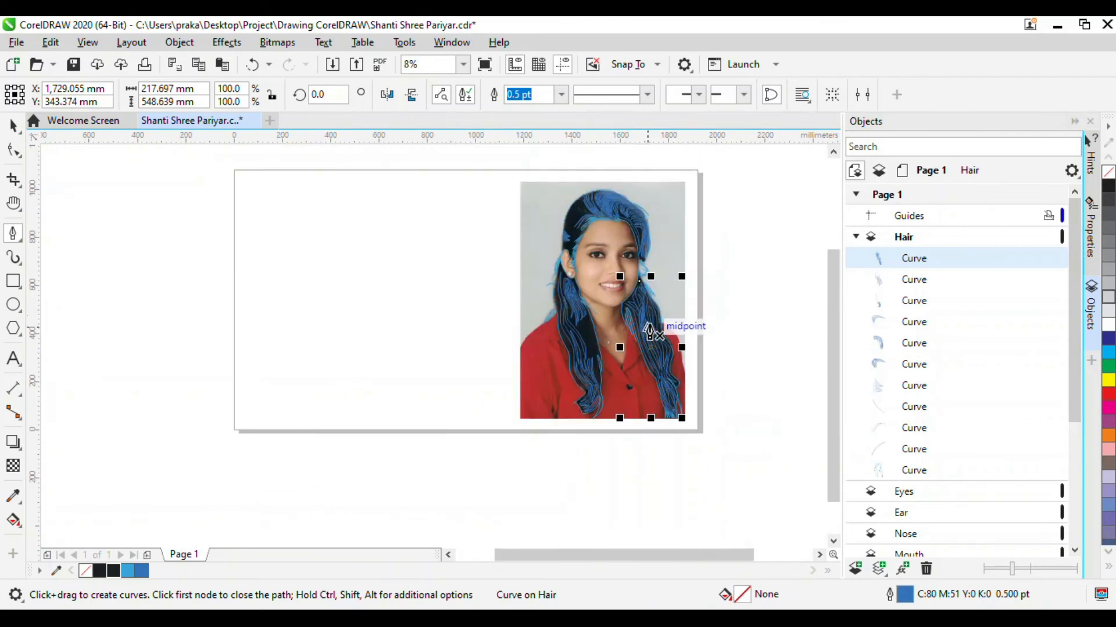
scroll(581, 250, "down", 1)
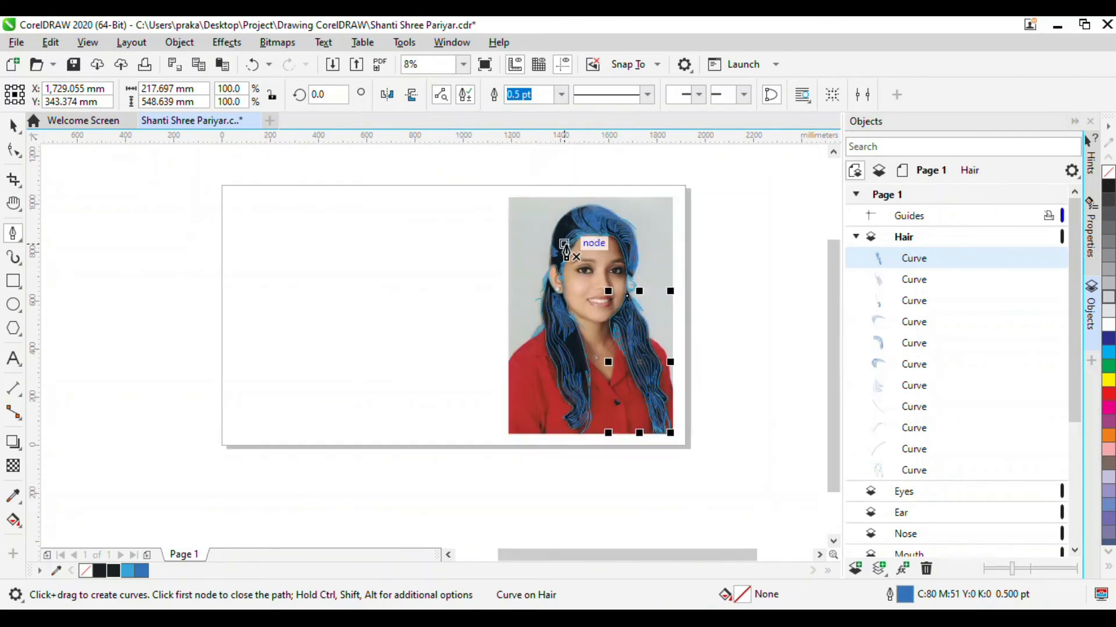
Select the main hair outline curve at the crown with the Pick tool.
scroll(576, 244, "up", 1)
key("space")
scroll(563, 236, "up", 1)
left_click(563, 236)
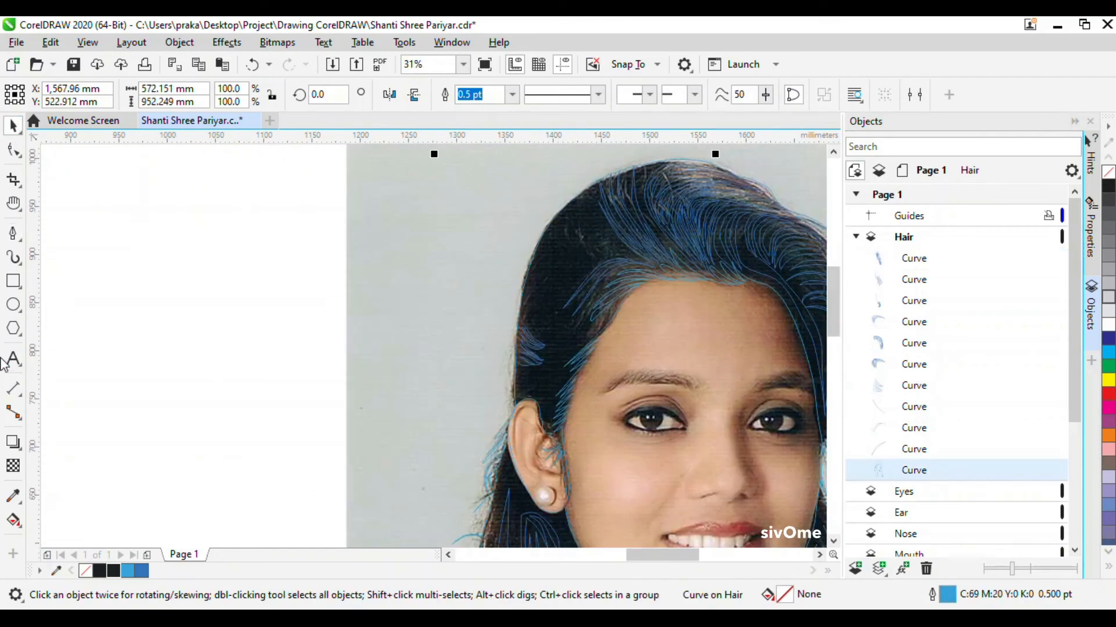
Sample a grey highlight from the crown hair with the Color Eyedropper and fill the crown strand curve with it.
left_click(12, 495)
scroll(560, 228, "up", 2)
scroll(523, 244, "up", 1)
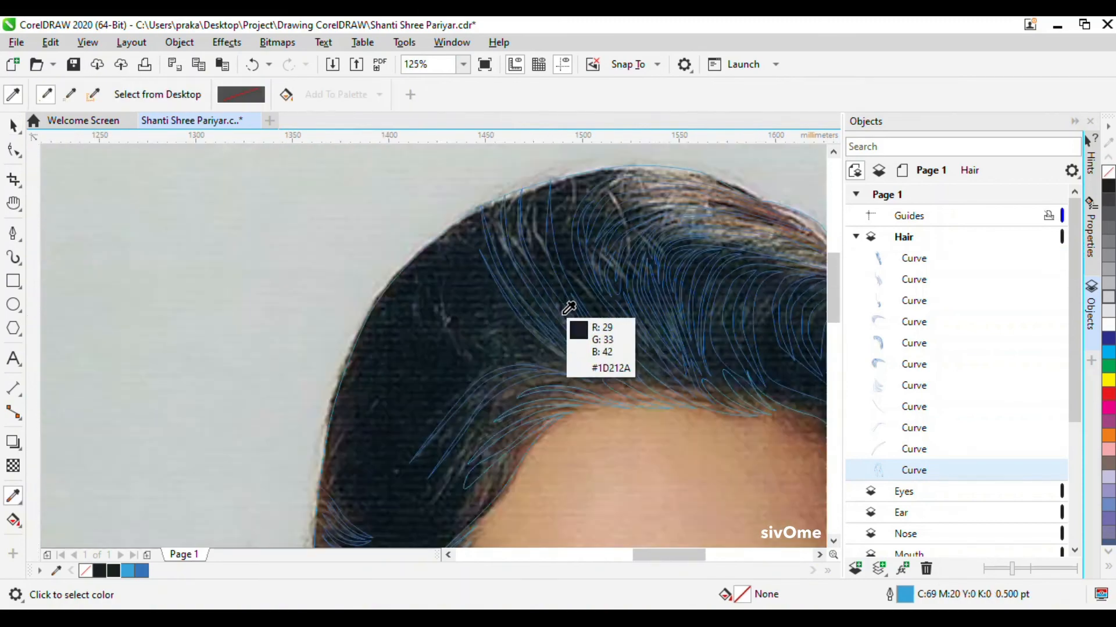
scroll(657, 427, "up", 2)
left_click(622, 406)
left_click(615, 402)
scroll(588, 393, "down", 3)
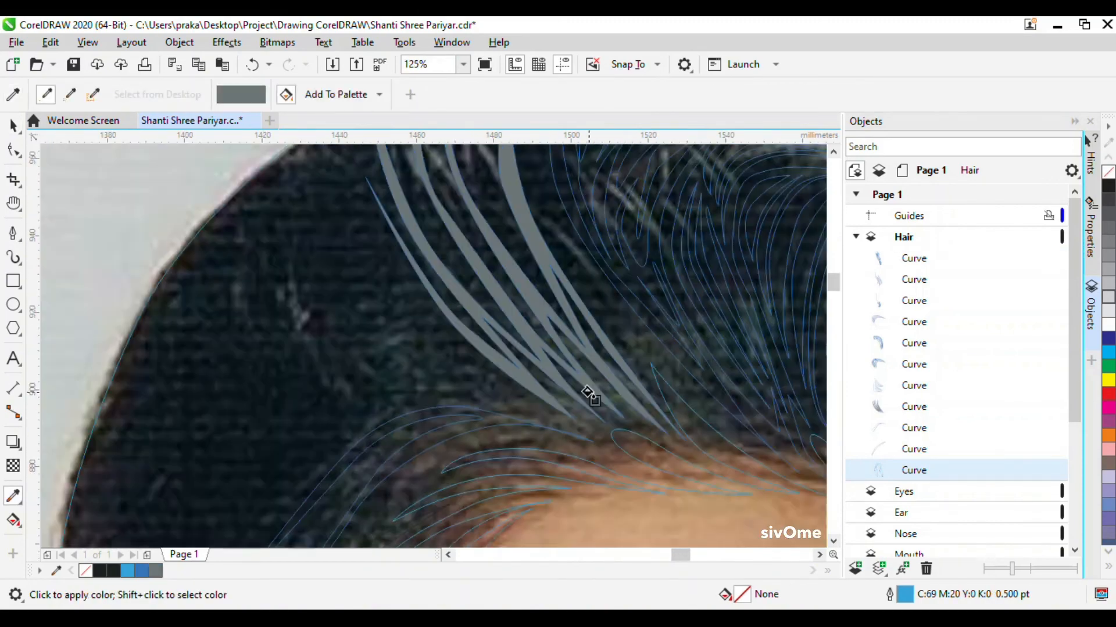
Fill the strand curves across the crown and front wave with the sampled grey (#6D7778).
scroll(667, 327, "up", 1)
scroll(667, 327, "up", 3)
scroll(517, 331, "down", 4)
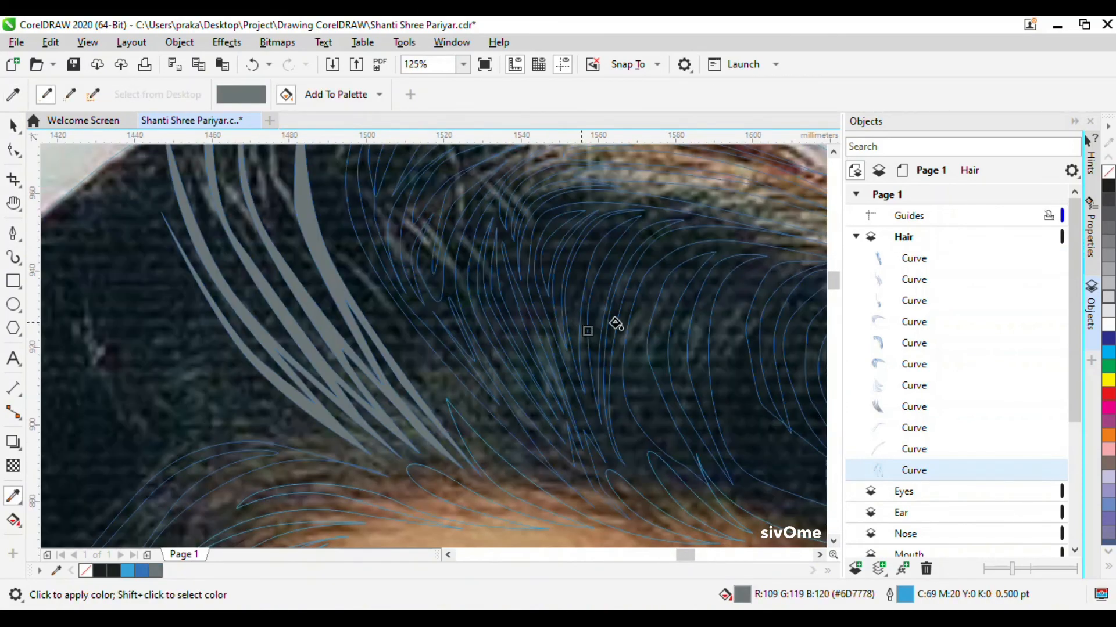
scroll(647, 324, "up", 1)
left_click(647, 324)
scroll(538, 309, "up", 1)
left_click(595, 321)
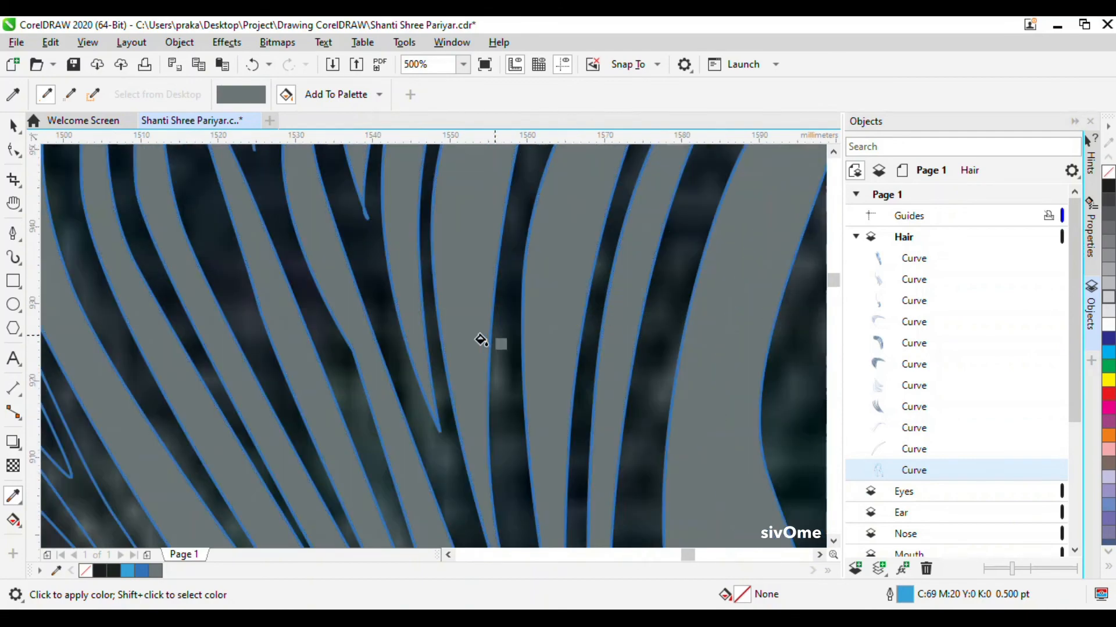
scroll(442, 314, "down", 3)
scroll(451, 433, "up", 2)
scroll(465, 436, "up", 1)
scroll(326, 232, "down", 2)
scroll(510, 355, "down", 2)
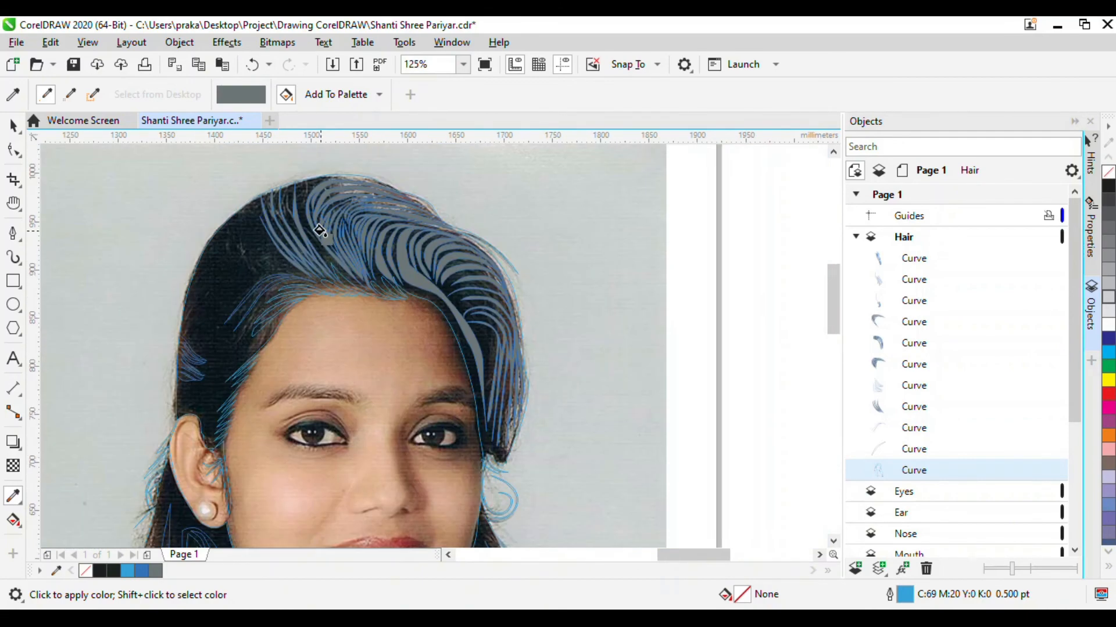
Sample a brownish grey (#5B4F51) from the hair below the ear with the Color Eyedropper and fill that lock's strand curves with it.
scroll(450, 233, "down", 1)
scroll(328, 421, "up", 2)
scroll(383, 322, "down", 1)
scroll(392, 413, "up", 2)
left_click(12, 497)
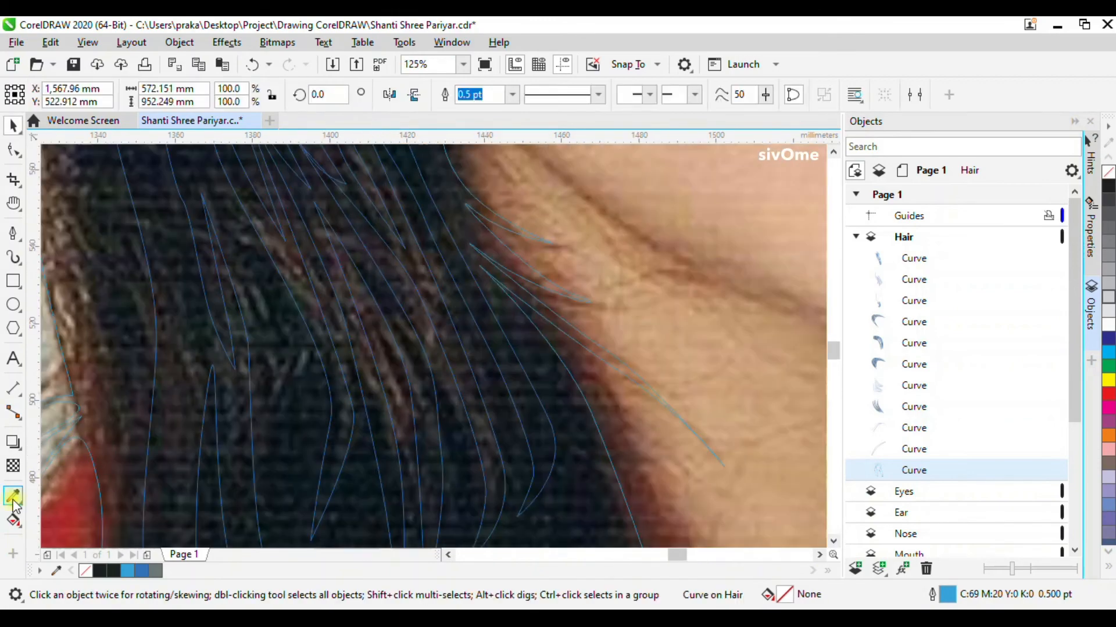
scroll(409, 387, "up", 1)
left_click(387, 359)
left_click(386, 340)
scroll(401, 325, "down", 2)
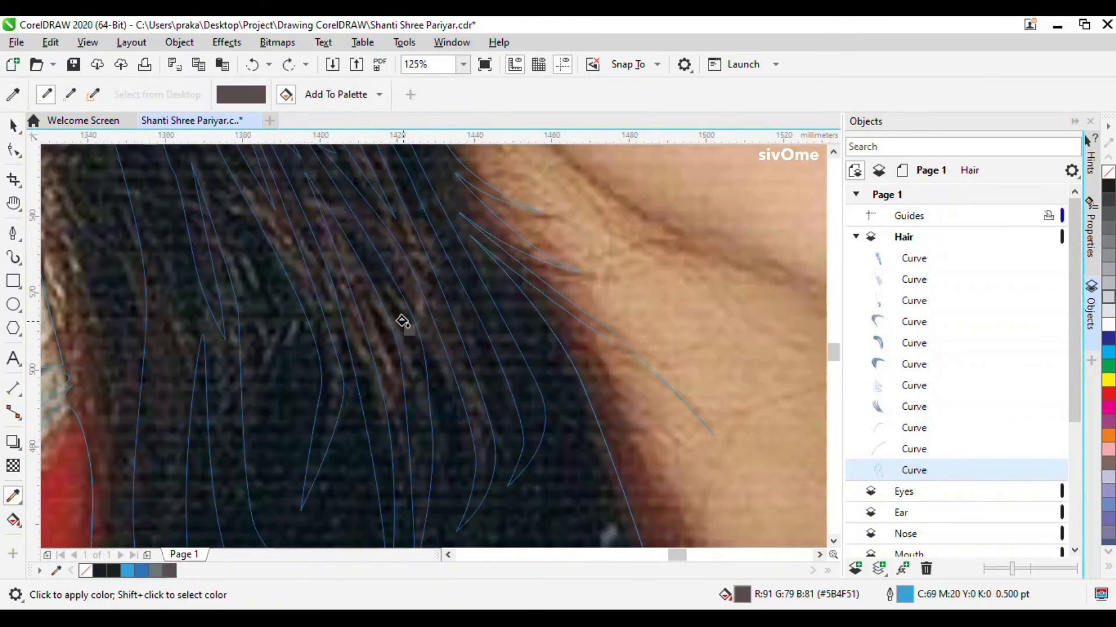
key("ctrl+z")
scroll(398, 242, "up", 1)
scroll(399, 249, "up", 1)
scroll(355, 238, "down", 1)
scroll(356, 239, "up", 1)
scroll(393, 281, "down", 3)
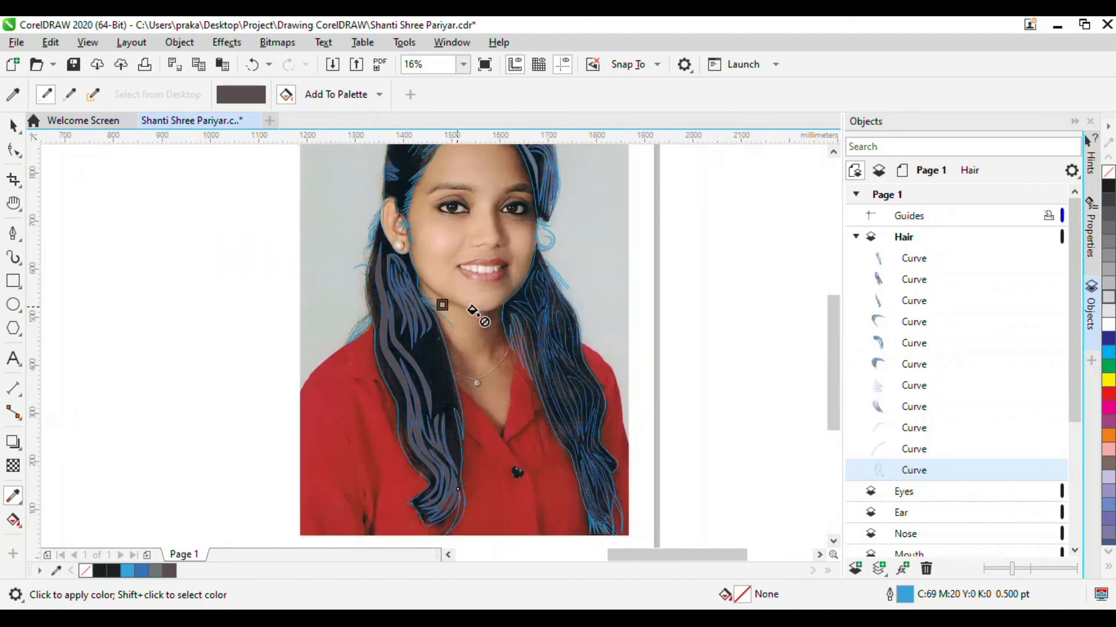
Fill the strand curves of the lock over the opposite shoulder with the brownish grey #5B4F51.
scroll(534, 294, "up", 1)
scroll(486, 318, "up", 2)
scroll(523, 244, "down", 1)
scroll(526, 259, "up", 1)
scroll(546, 291, "up", 1)
scroll(565, 322, "down", 4)
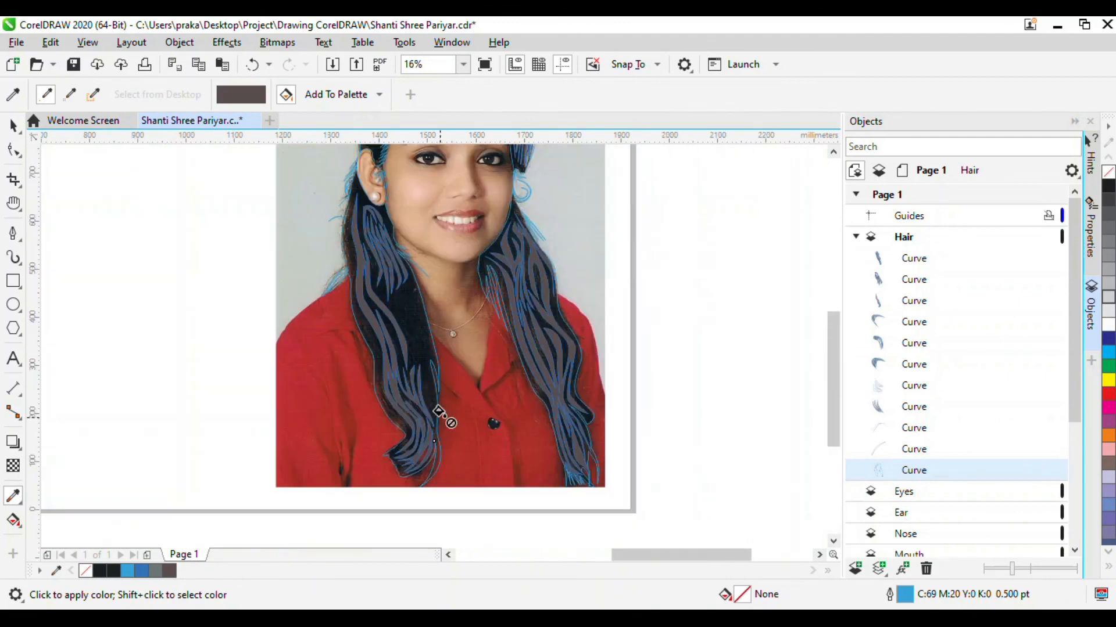
Apply the brownish grey #5B4F51 to the small strand curve at the hair's outer edge above the ear.
scroll(400, 187, "up", 2)
scroll(406, 308, "down", 1)
scroll(400, 288, "up", 3)
left_click(383, 337)
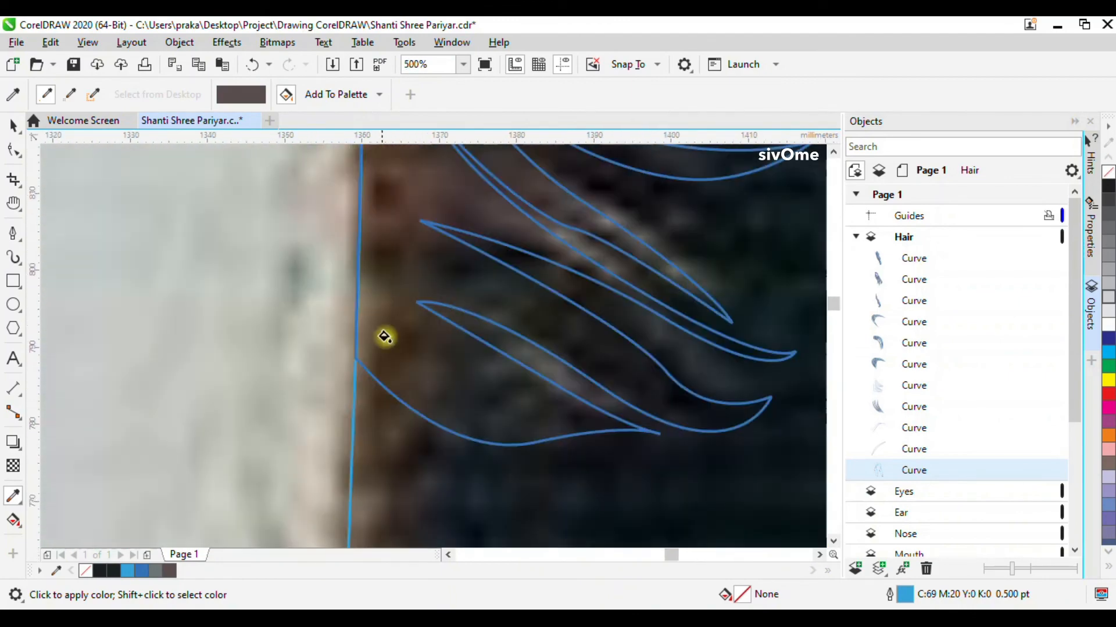
scroll(383, 337, "down", 2)
scroll(384, 282, "up", 2)
Pull the open end of the small strand curve above the ear outward past the hair edge with the Shape tool.
key("F10")
left_click(469, 257)
scroll(451, 337, "down", 1)
scroll(445, 301, "down", 1)
scroll(425, 285, "up", 1)
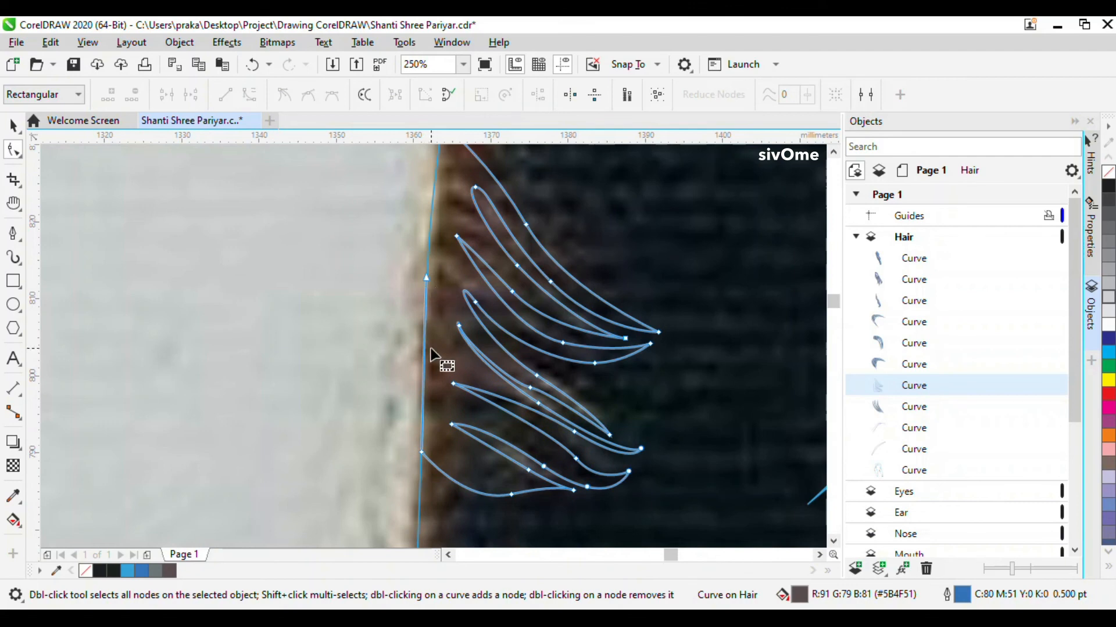
left_click(421, 452)
left_click_drag(426, 314, 359, 277)
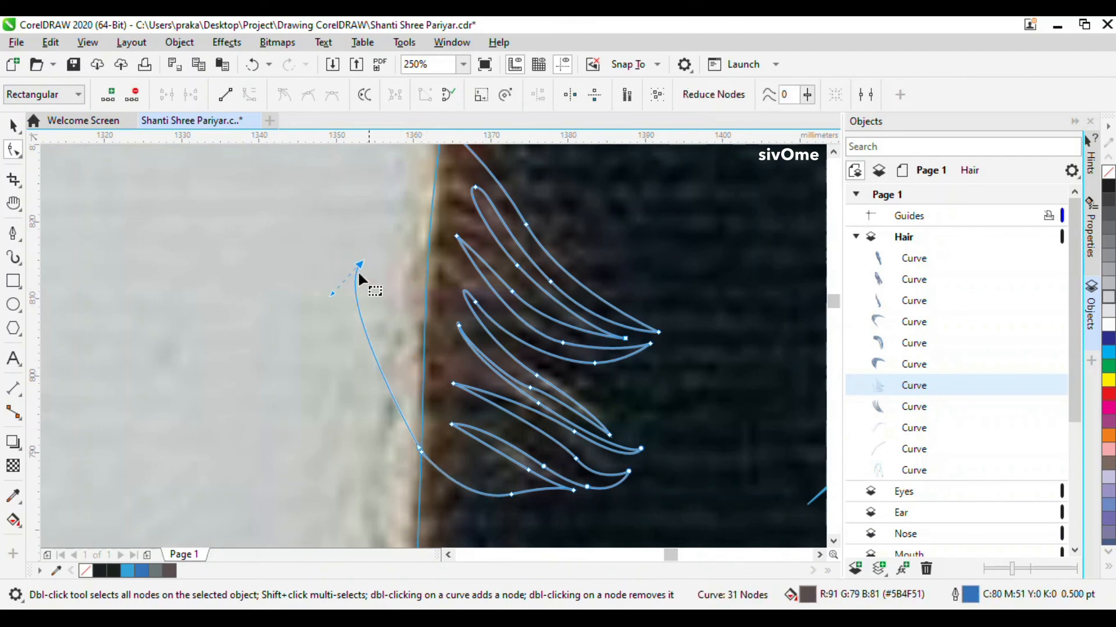
Close the small strand curve above the ear with the Pen tool and bring its outer side back towards the hair edge.
left_click(12, 235)
scroll(377, 444, "down", 1)
left_click(368, 354)
left_click(410, 284)
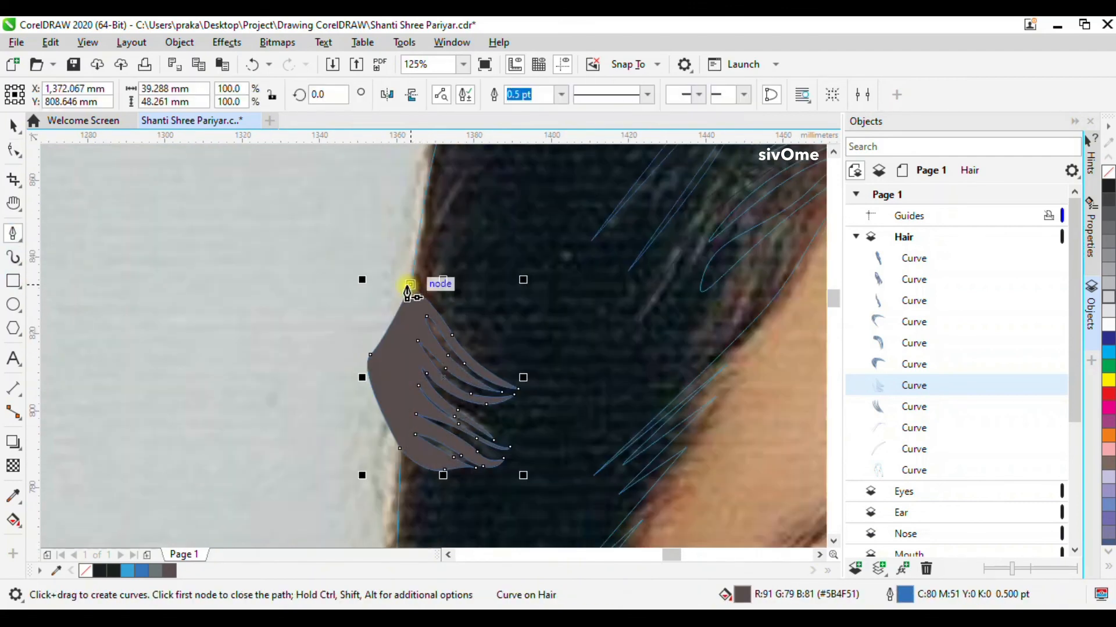
scroll(396, 331, "up", 1)
key("F10")
left_click_drag(343, 376, 430, 330)
left_click_drag(425, 378, 408, 376)
key("space")
scroll(409, 377, "down", 1)
Refill the front wave and upper crown strand curves with the brownish grey #5B4F51 using the Color Eyedropper.
left_click(13, 495)
scroll(386, 334, "down", 1)
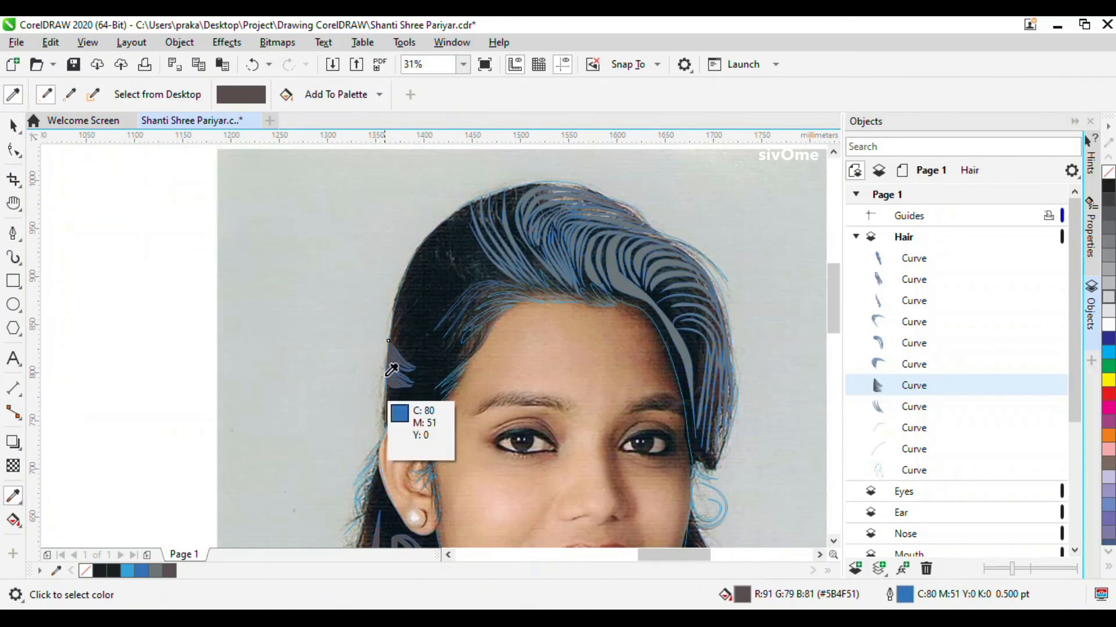
scroll(413, 343, "up", 3)
scroll(285, 403, "down", 3)
scroll(494, 326, "down", 4)
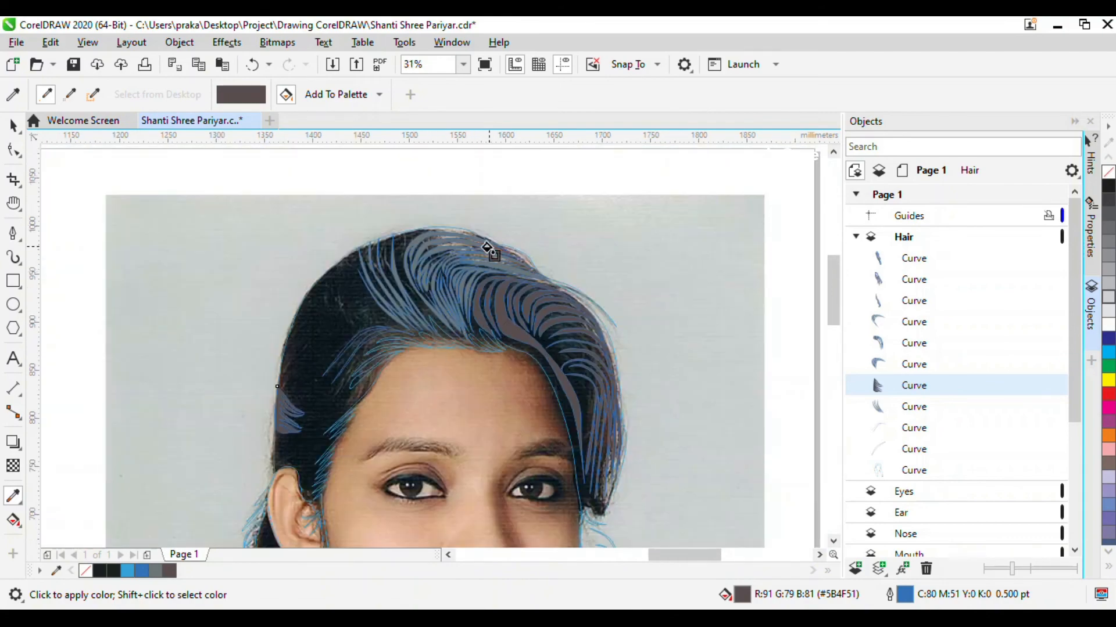
scroll(493, 244, "up", 4)
scroll(578, 345, "down", 2)
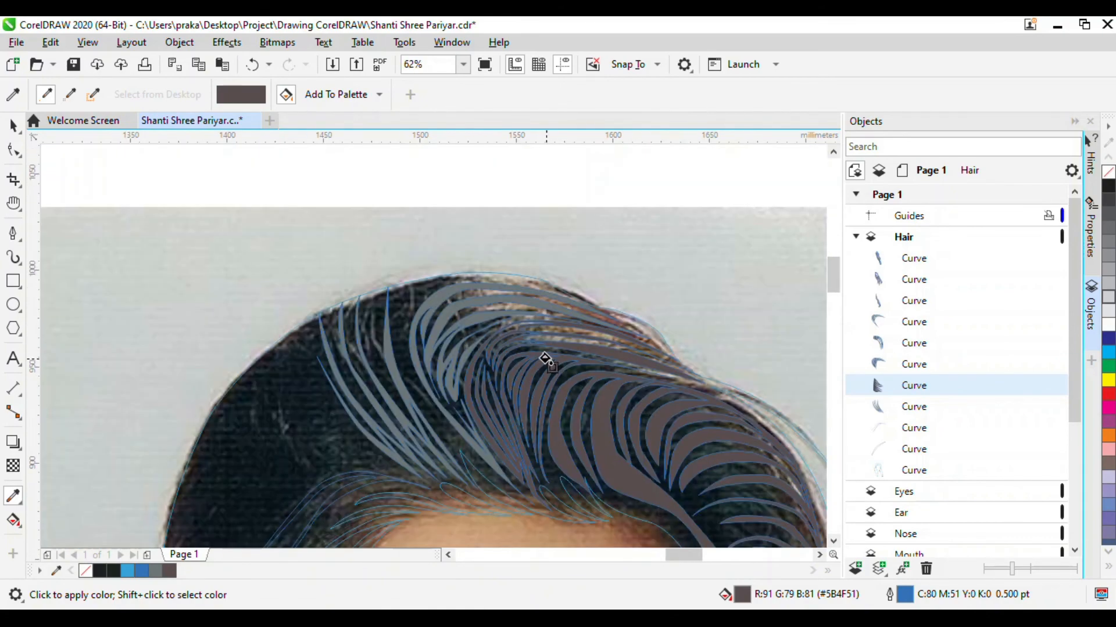
scroll(409, 365, "up", 2)
scroll(435, 406, "down", 4)
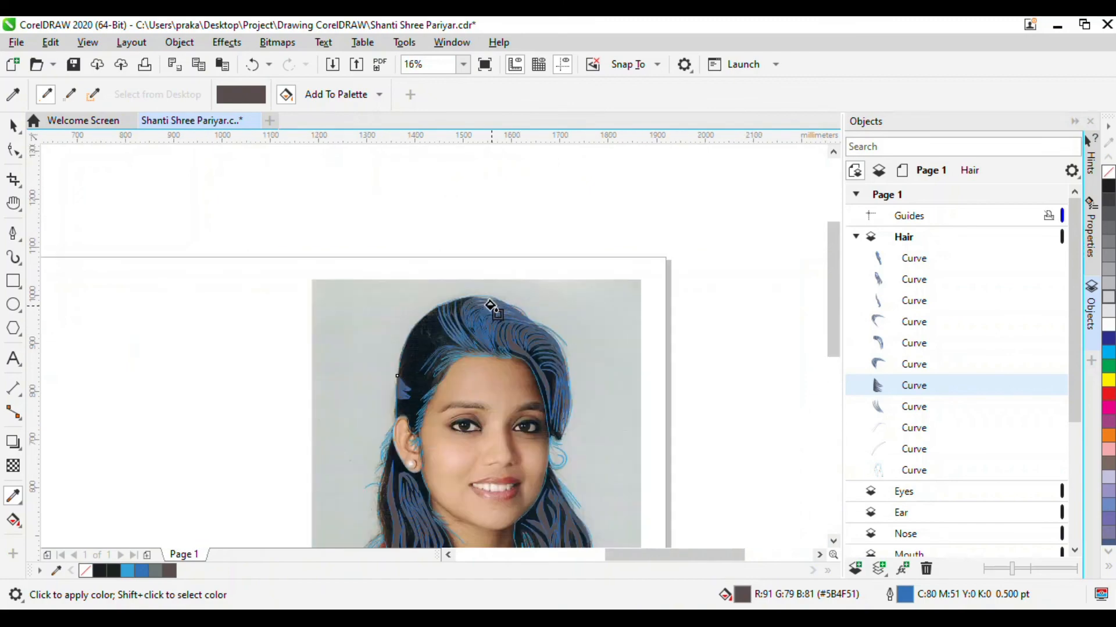
Fill the main hair outline curve with the near-black C75 M66 Y64 K73 and deselect it.
scroll(409, 355, "up", 2)
key("space")
left_click(443, 319)
left_click(99, 572)
scroll(283, 401, "down", 2)
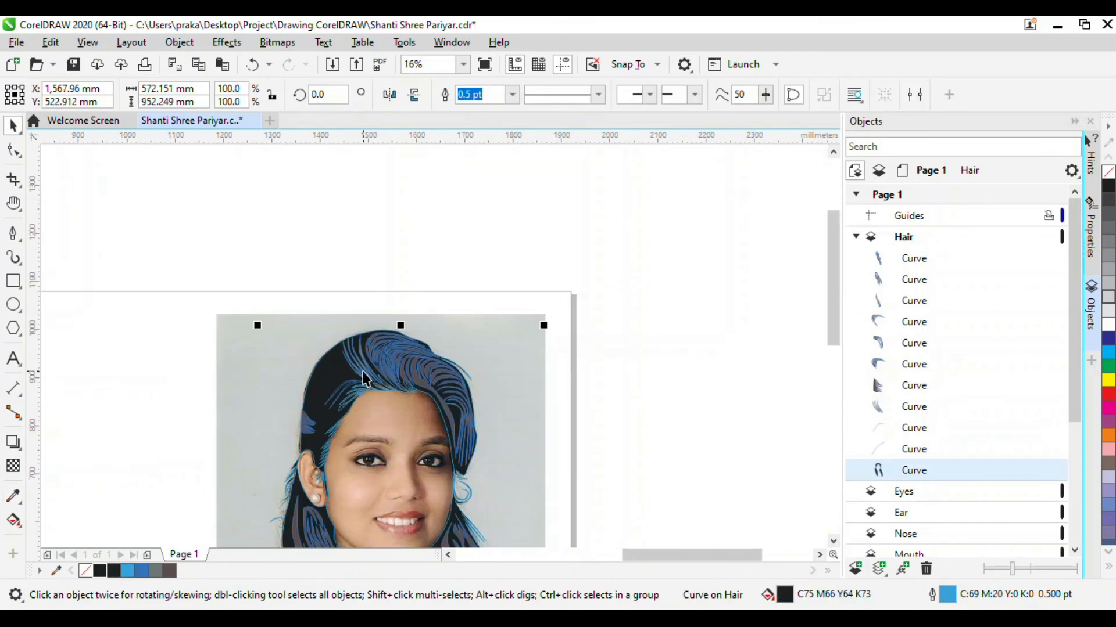
left_click(652, 352)
scroll(513, 317, "down", 1)
left_click_drag(603, 400, 642, 350)
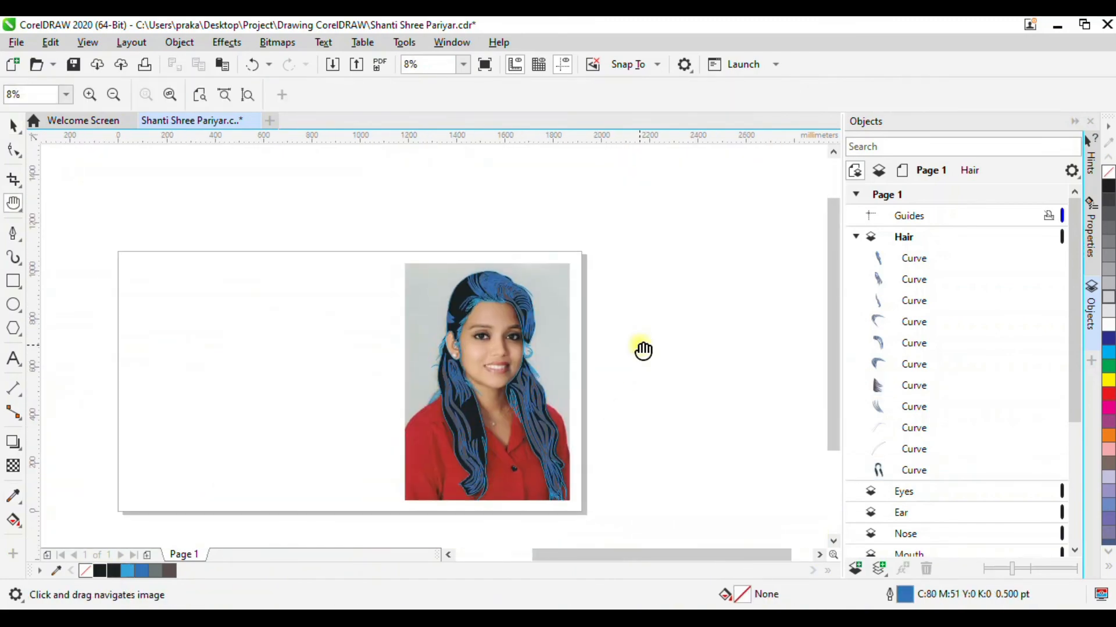
Reshape the strand curve in the long lock beside the necklace by moving its nodes where the strand narrows.
scroll(546, 463, "up", 3)
key("F10")
left_click(580, 364)
scroll(610, 337, "up", 1)
left_click_drag(572, 378, 659, 391)
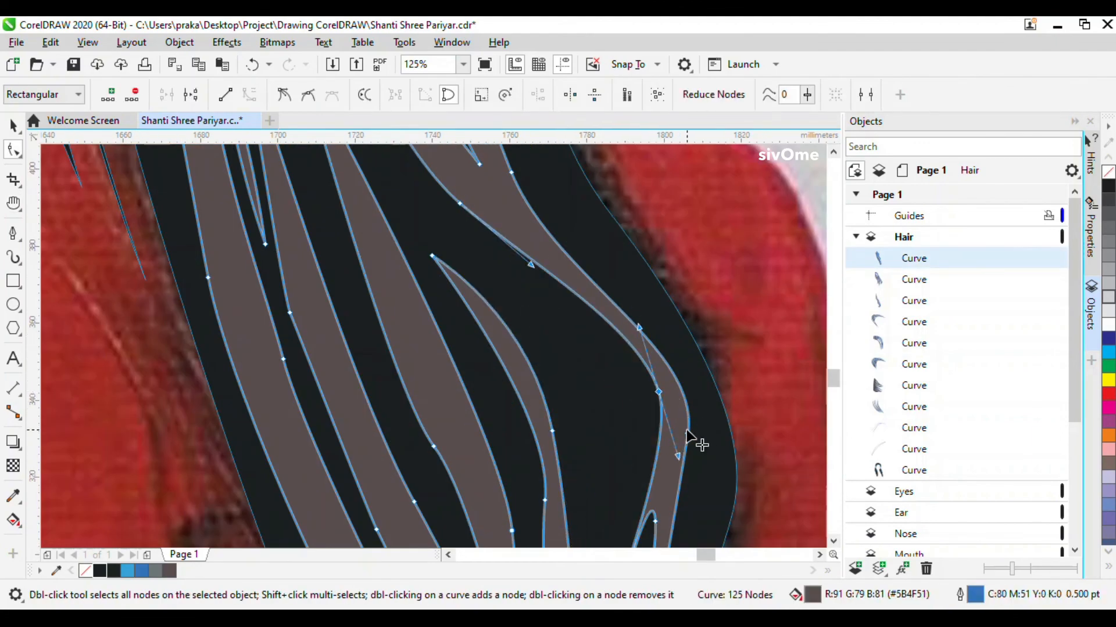
scroll(673, 440, "down", 1)
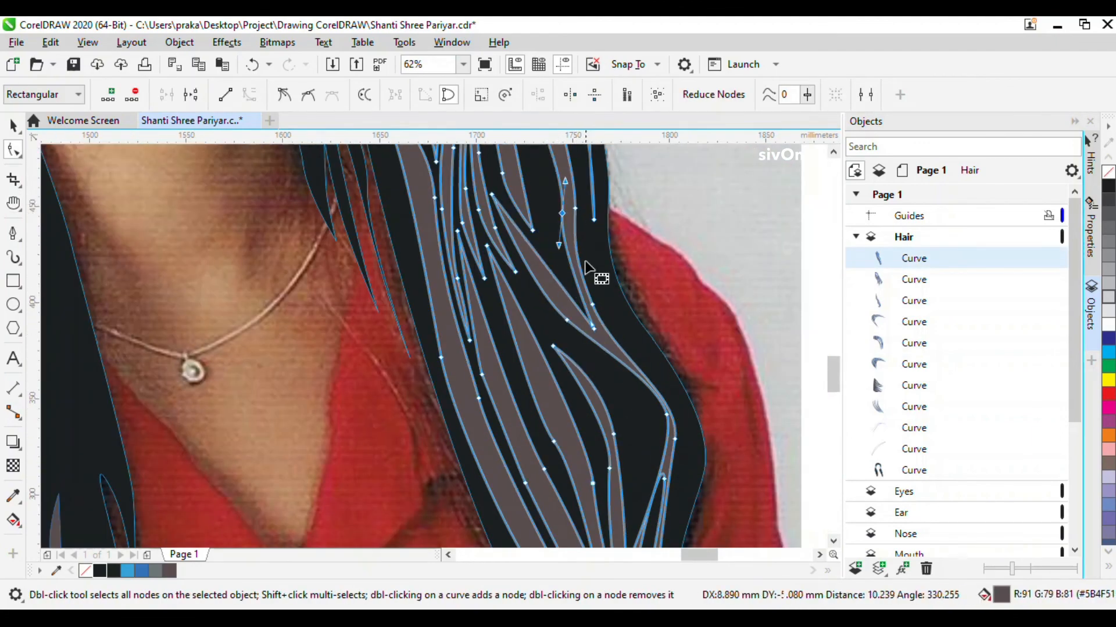
scroll(604, 370, "down", 2)
key("space")
key("Escape")
Adjust the nodes of the long strand curve in the lock below the ear so the strand tapers at its bend.
scroll(598, 358, "down", 1)
scroll(517, 356, "up", 2)
key("F10")
left_click(433, 291)
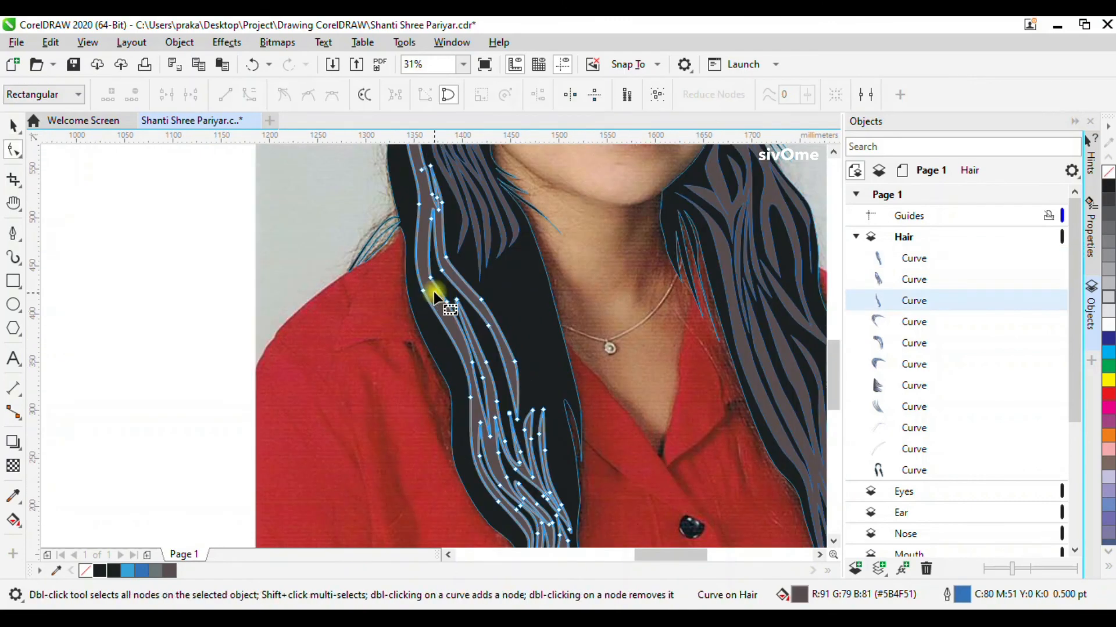
scroll(440, 316, "up", 2)
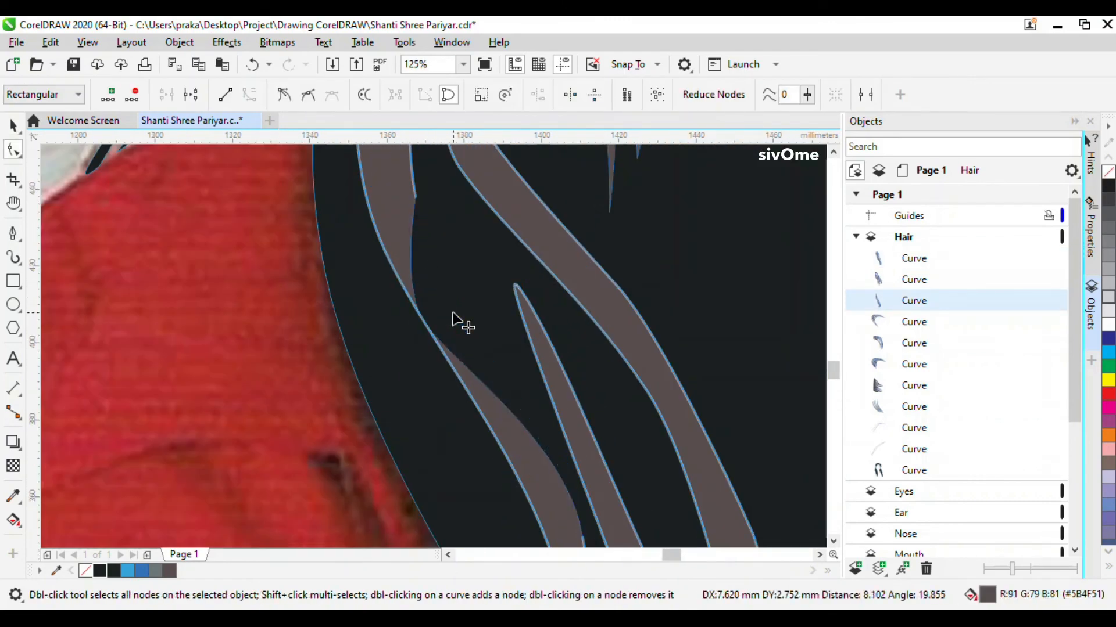
scroll(453, 314, "down", 2)
key("space")
key("Escape")
scroll(503, 333, "down", 3)
scroll(490, 379, "up", 2)
scroll(475, 354, "down", 1)
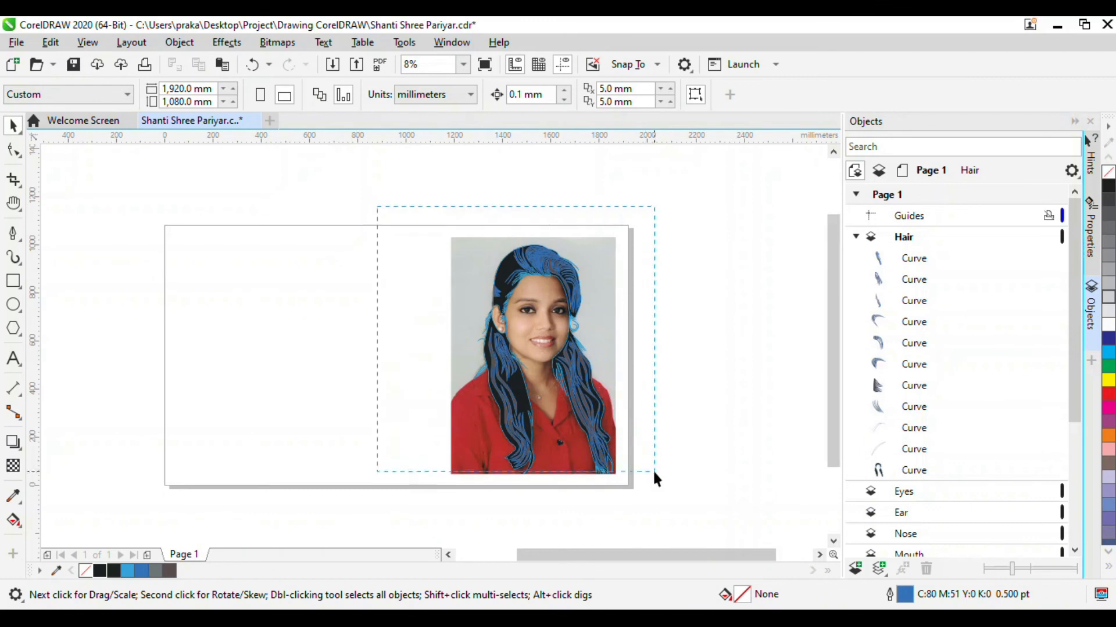
left_click(552, 444)
scroll(552, 444, "up", 2)
left_click(125, 314)
left_click(256, 324)
key("ctrl+a")
scroll(342, 352, "down", 4)
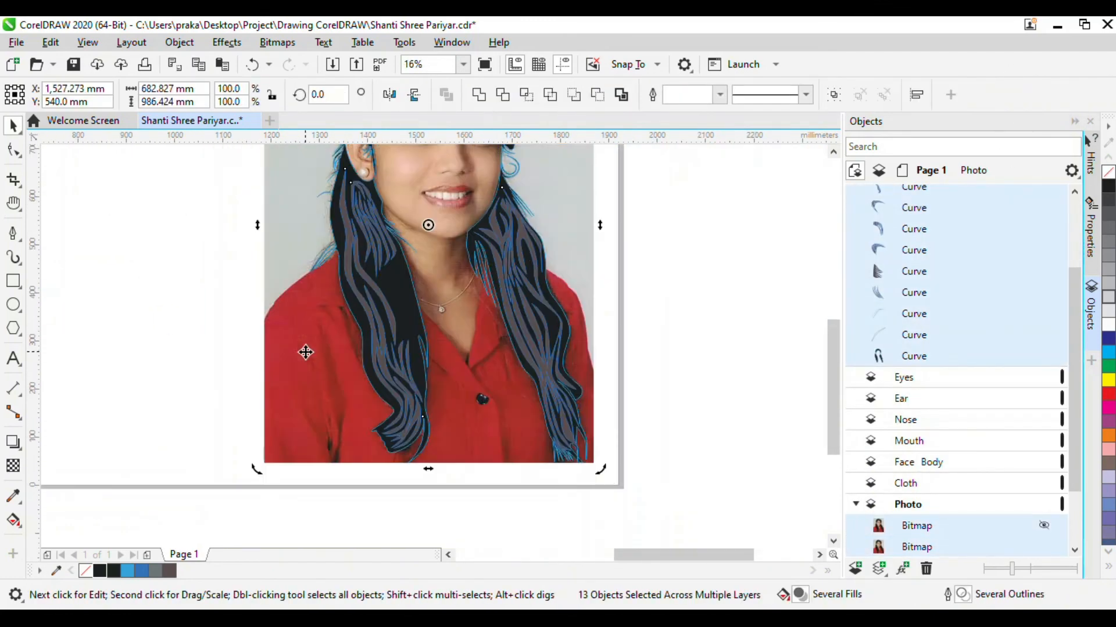
Select the upper strand curves together with a marquee and set their outline width to None.
left_click(249, 168)
left_click_drag(248, 163, 464, 328)
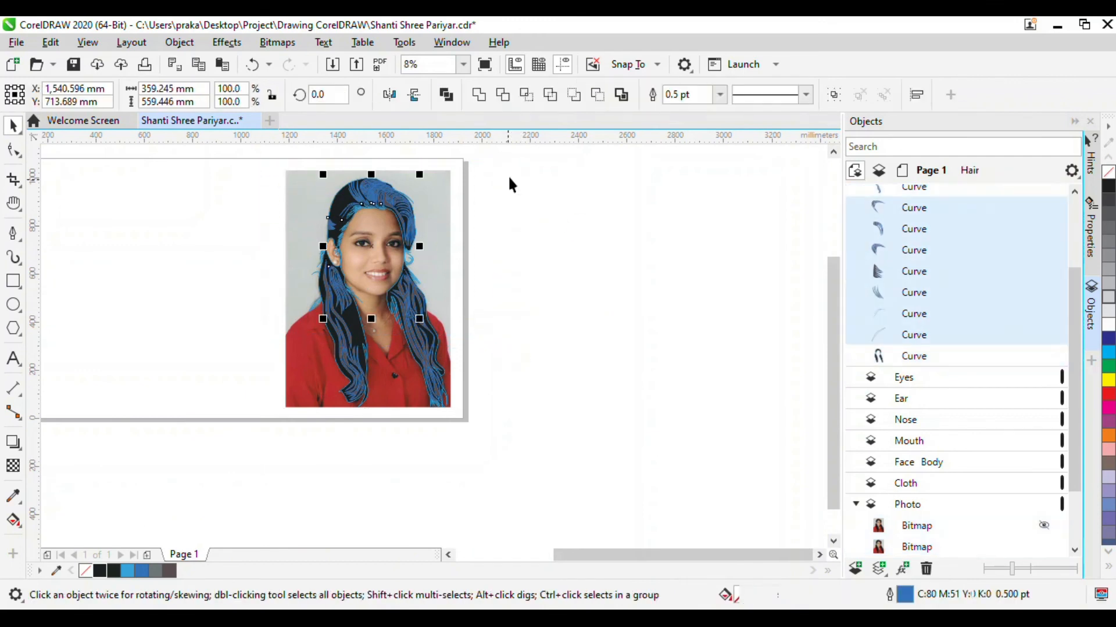
left_click(723, 97)
left_click(684, 111)
left_click(466, 217)
Select the fine strand curve above the forehead hairline and fill it with the sampled grey.
scroll(354, 208, "up", 2)
left_click(352, 211)
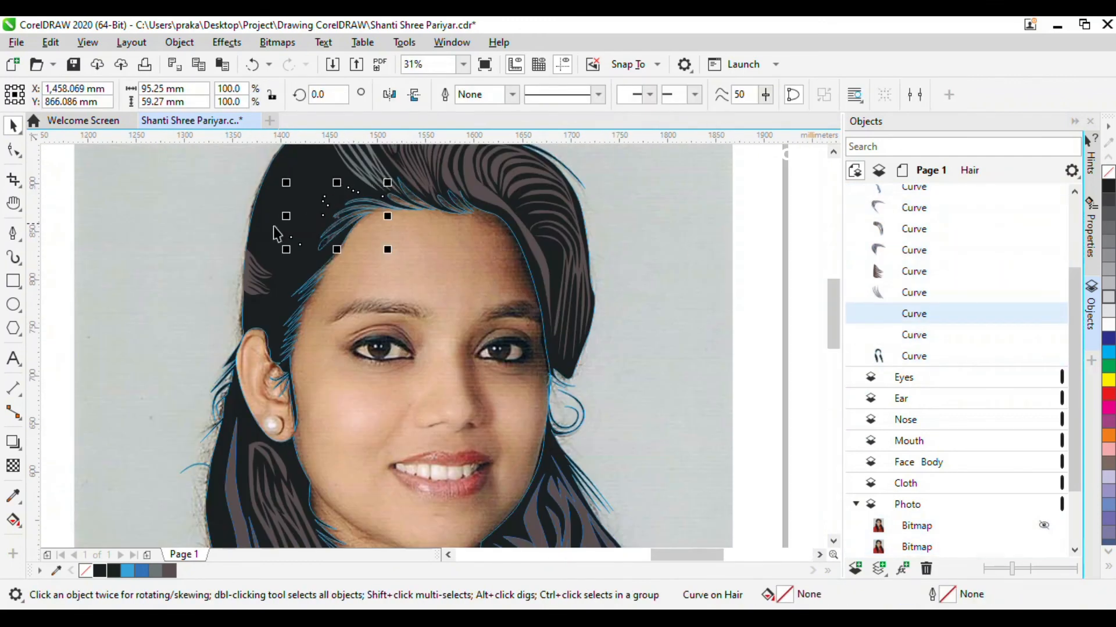
scroll(333, 223, "up", 1)
Remove the outline from the main hair curve and the remaining strand curves in the long locks.
left_click(279, 307)
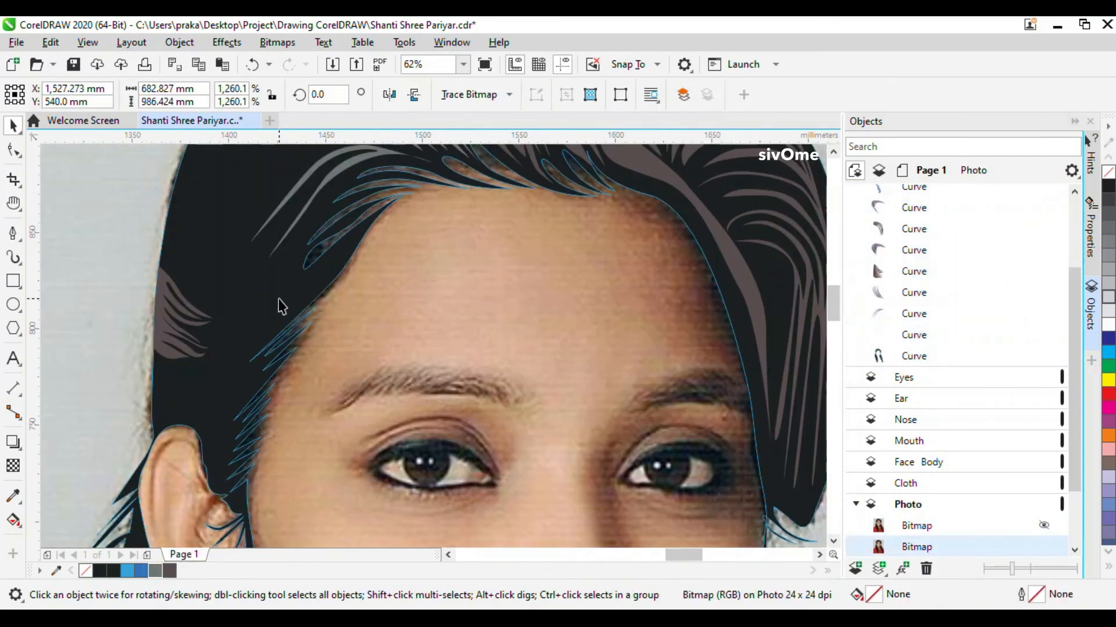
left_click(275, 308)
scroll(274, 308, "down", 1)
left_click(301, 204)
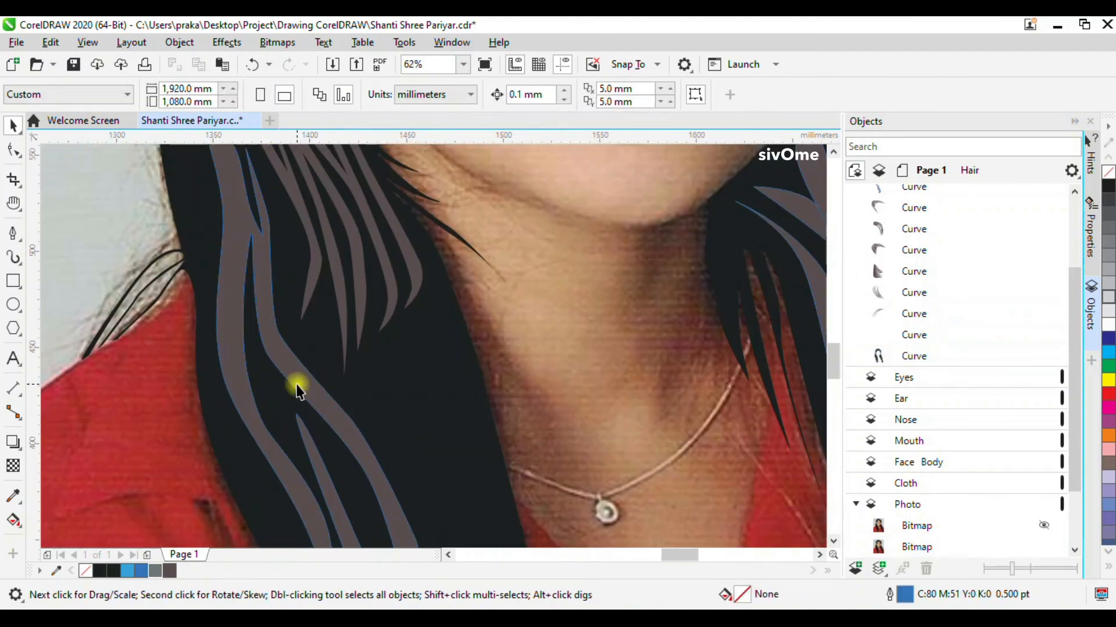
left_click(294, 386)
left_click(512, 94)
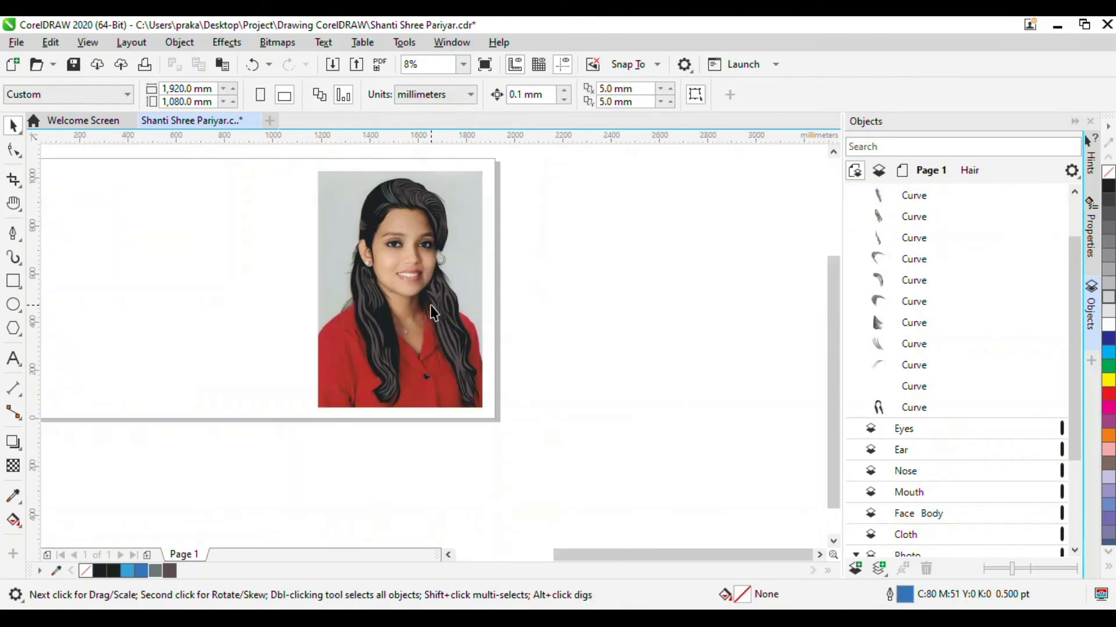
Collapse the Hair layer's object list and hide the visible bitmap on the Photo layer.
scroll(372, 220, "up", 1)
scroll(369, 238, "down", 1)
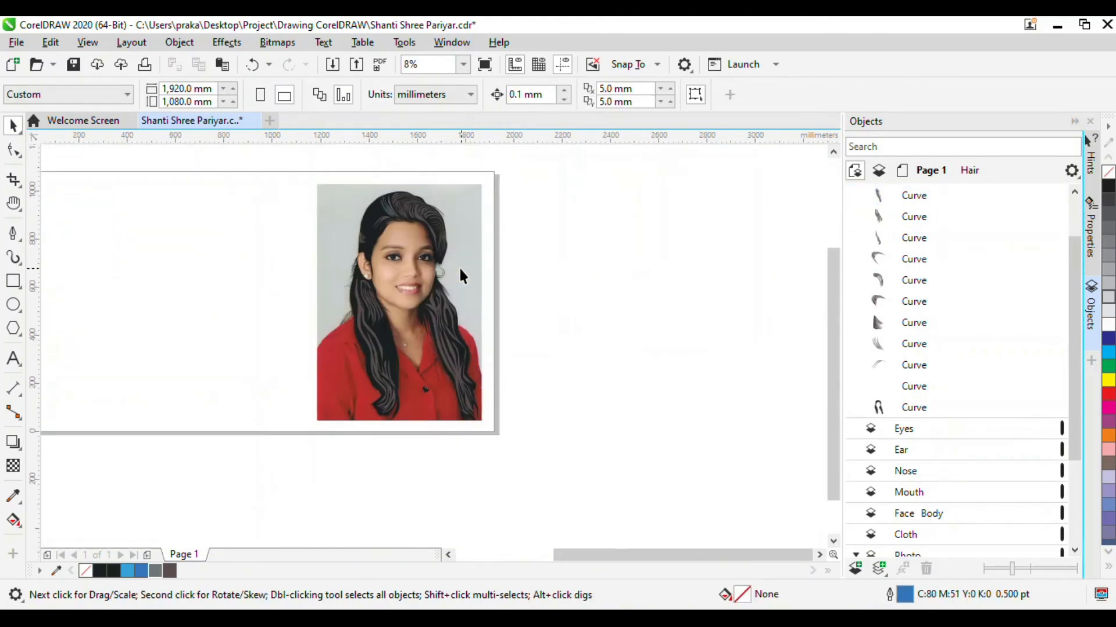
key("h")
left_click_drag(441, 278, 485, 271)
scroll(490, 283, "down", 1)
scroll(926, 250, "up", 3)
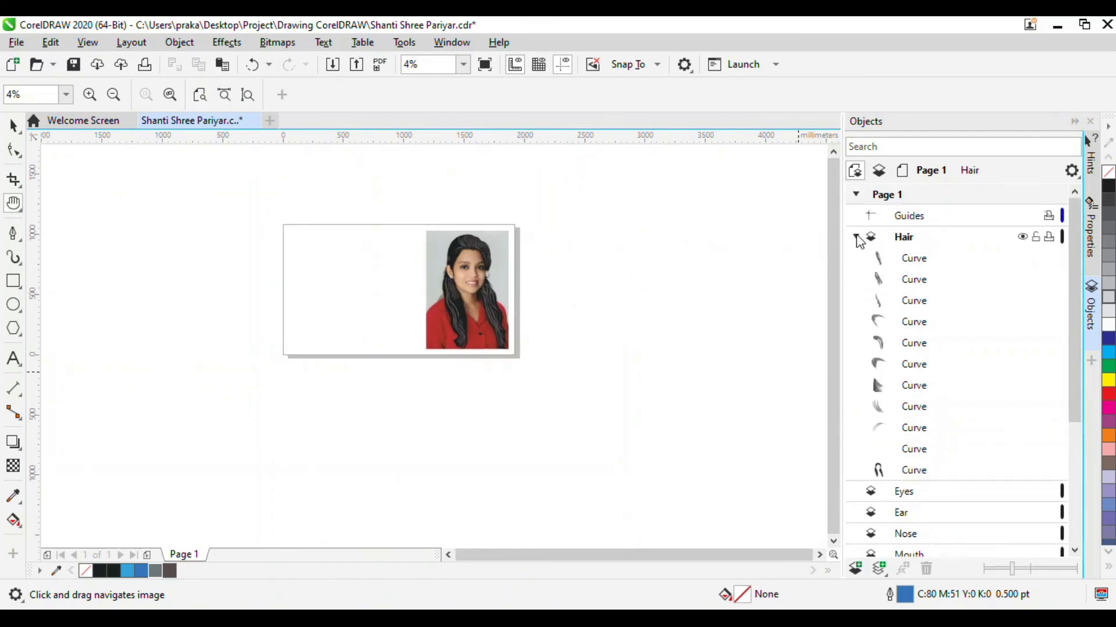
left_click(855, 237)
left_click(855, 385)
left_click(1057, 428)
Inspect the finished hair artwork from the crown to the lock ends without the photo.
scroll(468, 297, "up", 2)
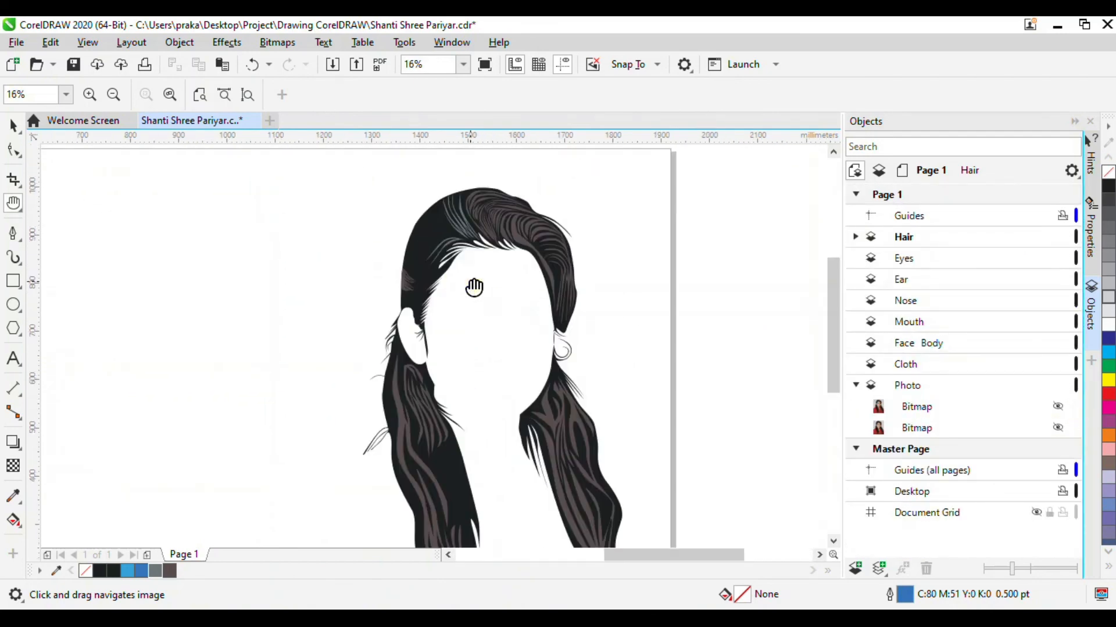
scroll(536, 285, "down", 1)
left_click_drag(536, 285, 529, 325)
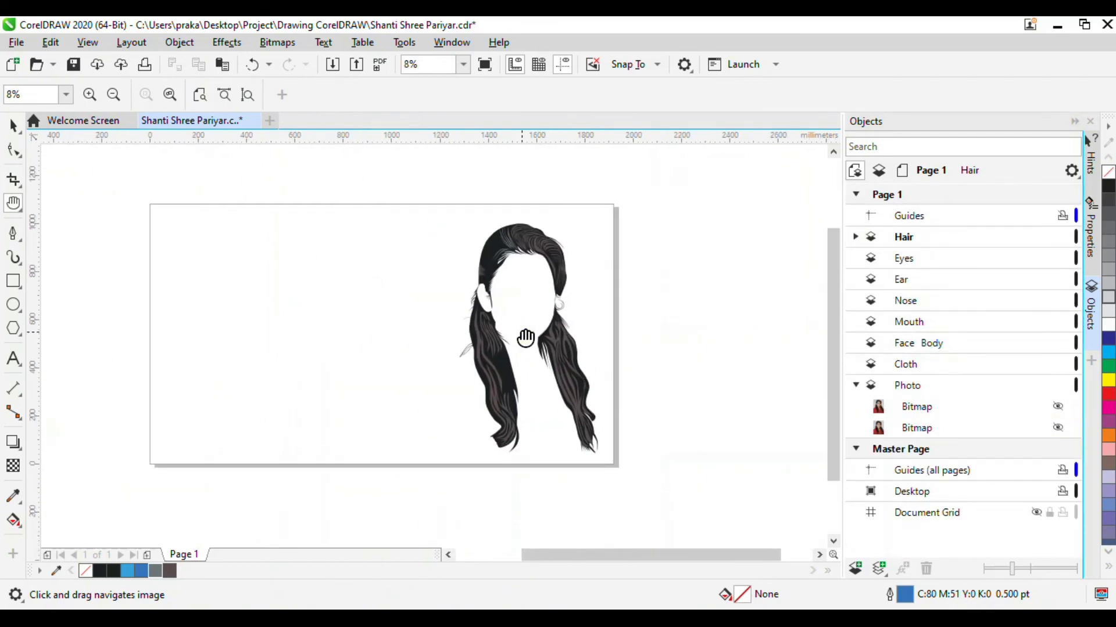
scroll(524, 317, "up", 1)
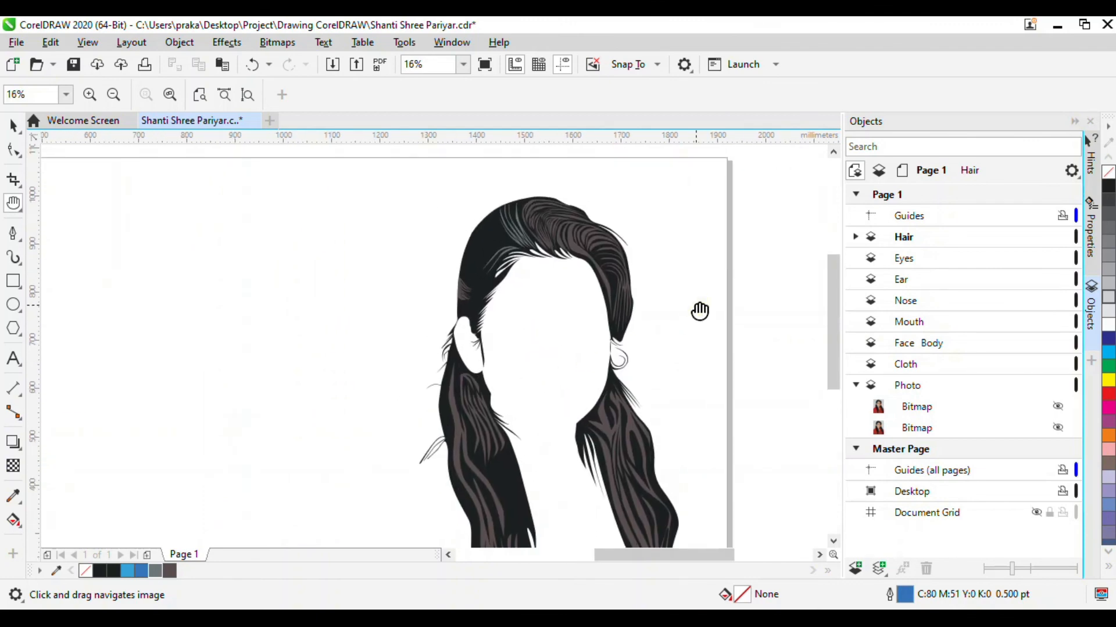
left_click_drag(711, 370, 708, 295)
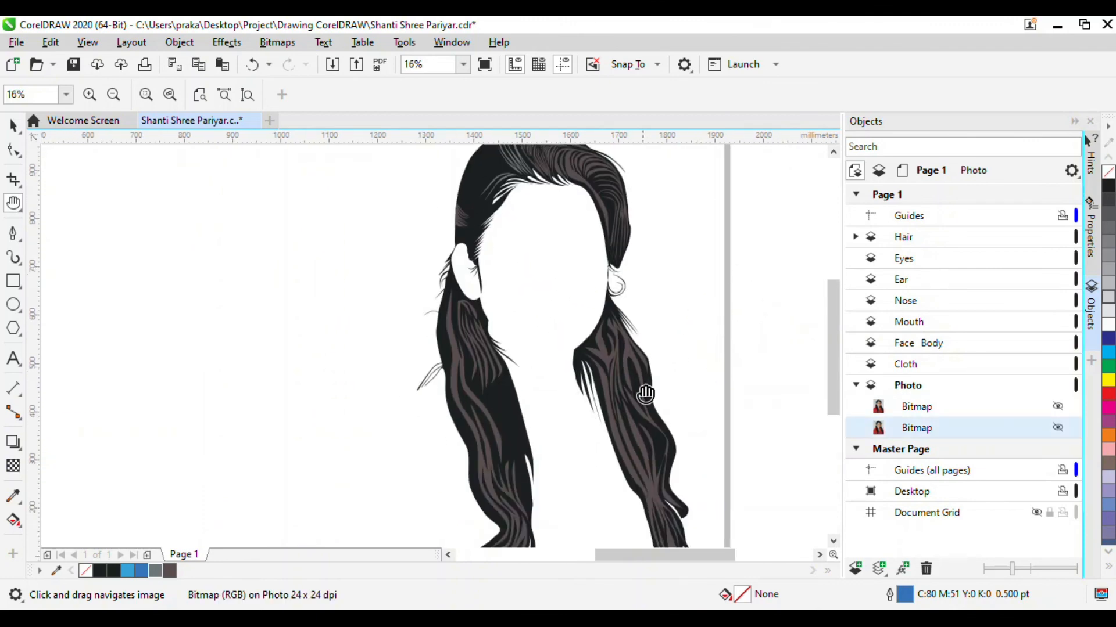
scroll(649, 397, "down", 1)
left_click_drag(697, 345, 670, 345)
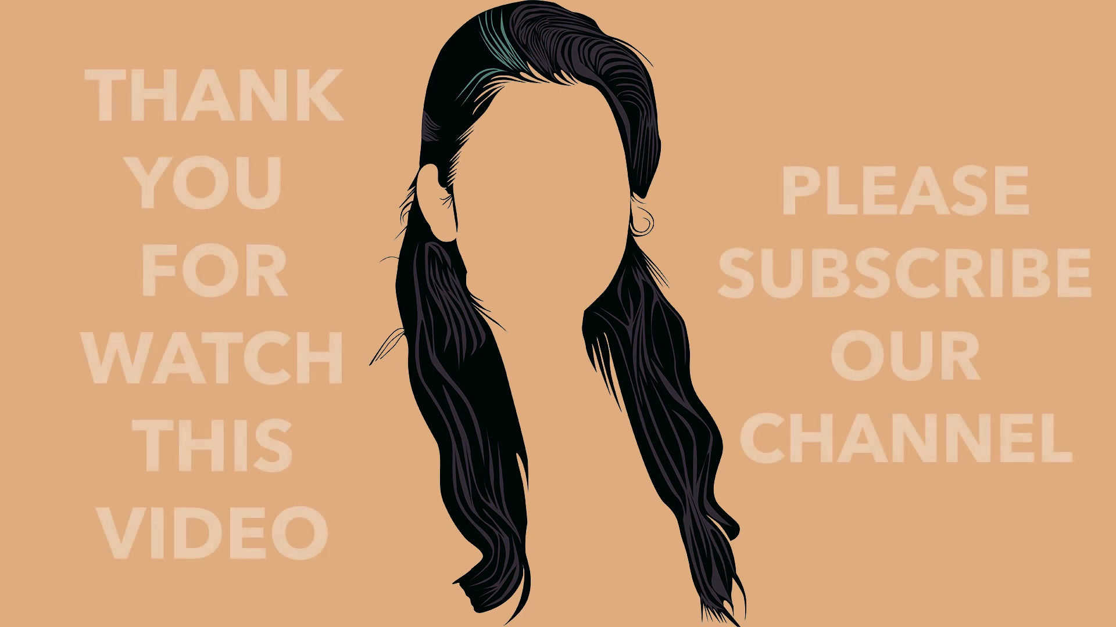